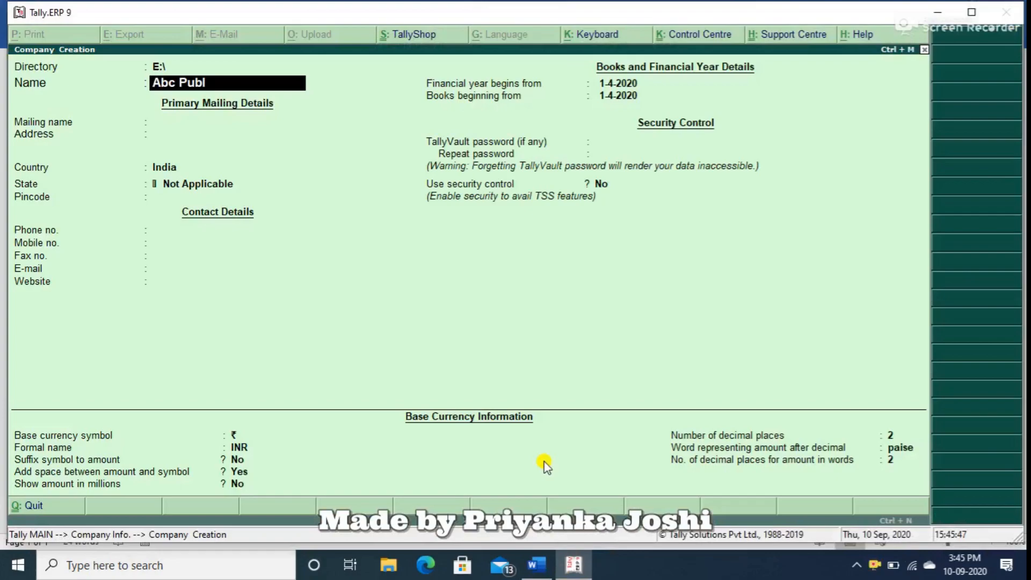
Name the new company Abc Public School and keep the same mailing name.
{"action": "type", "text": "ool"}
{"action": "key", "text": "Return"}
Enter the first line of the school's mailing address and correct the misspelled word in it.
{"action": "key", "text": "Return"}
{"action": "type", "text": "Main Market Near Axis Abnk"}
{"action": "key", "text": "Return"}
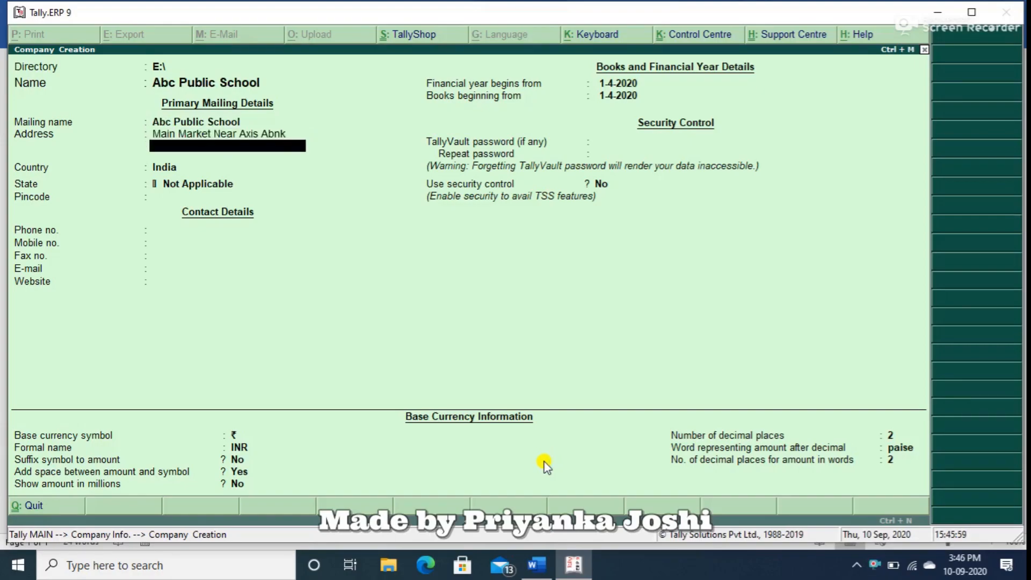
{"action": "key", "text": "BackSpace"}
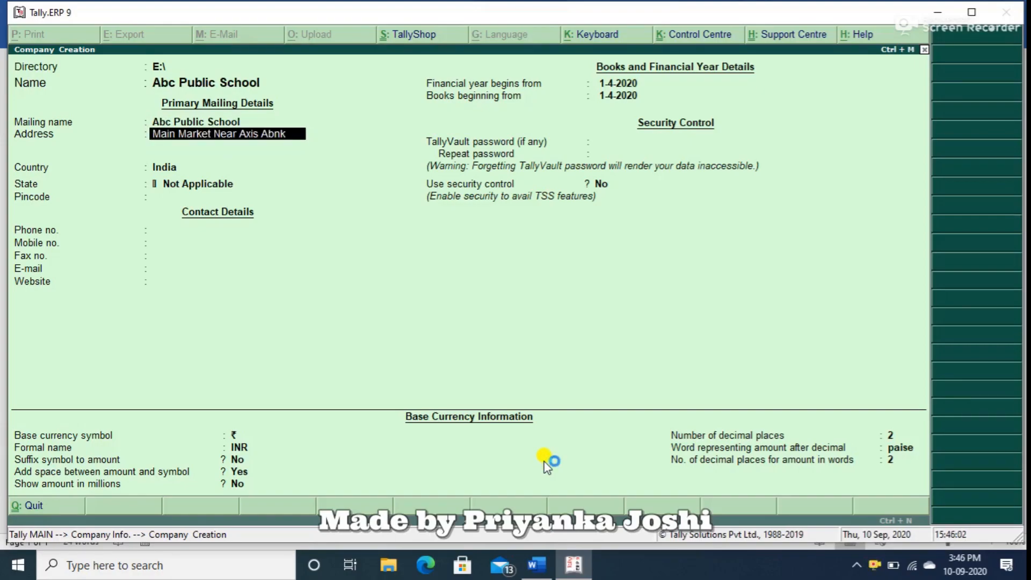
{"action": "key", "text": "BackSpace"}
{"action": "key", "text": "BackSpace"}
{"action": "key", "text": "BackSpace"}
{"action": "key", "text": "BackSpace"}
{"action": "key", "text": "BackSpace"}
{"action": "type", "text": "Bank"}
{"action": "key", "text": "Return"}
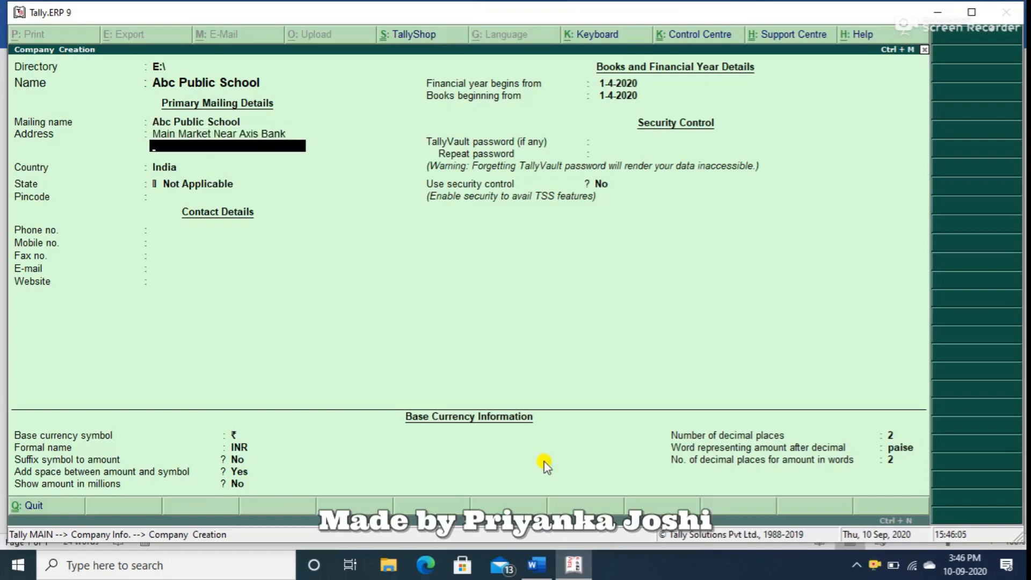
Enter the second line of the school's address and keep India as the country.
{"action": "type", "text": "Bahadurgarh, Har"}
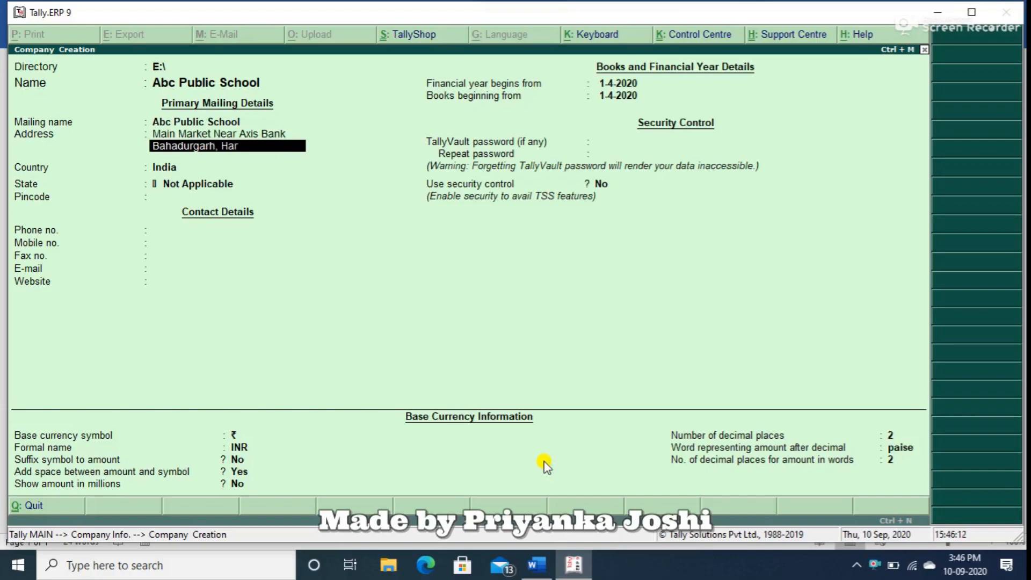
{"action": "type", "text": "yana"}
{"action": "key", "text": "Return"}
{"action": "key", "text": "Return"}
Choose the state that matches the school's address and save the new company.
{"action": "key", "text": "Return"}
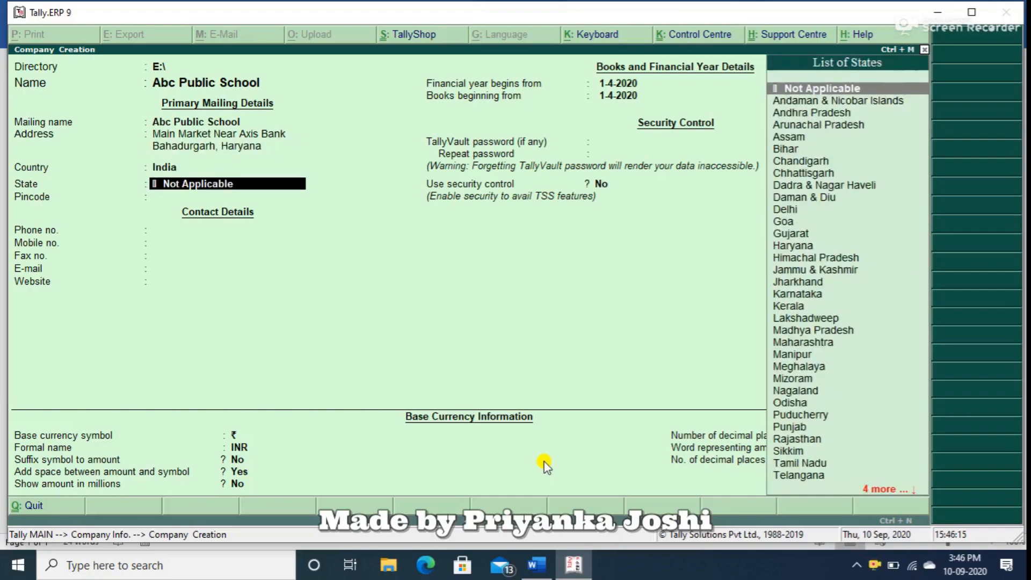
{"action": "type", "text": "Hat"}
{"action": "key", "text": "Return"}
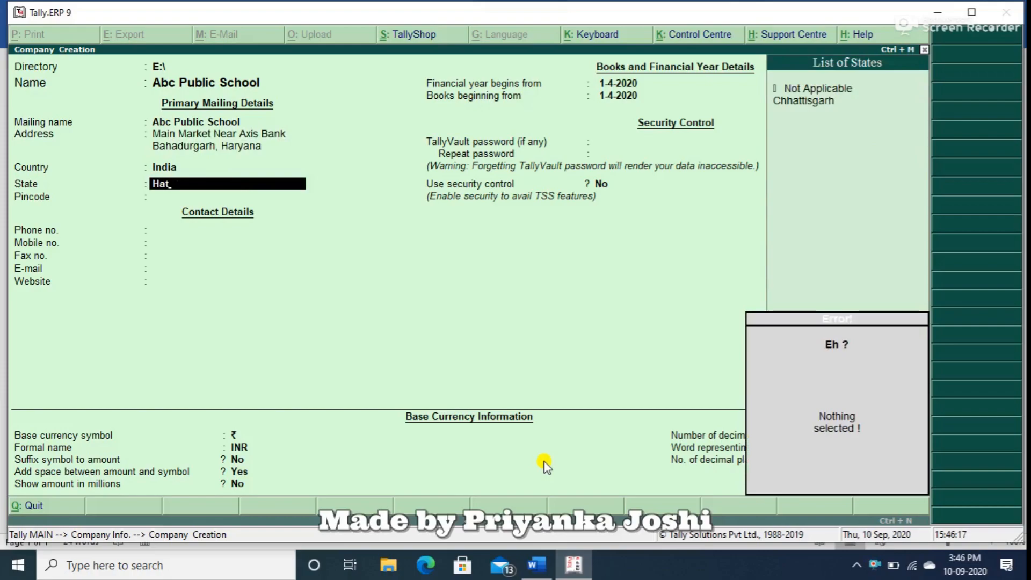
{"action": "key", "text": "BackSpace"}
{"action": "key", "text": "Return"}
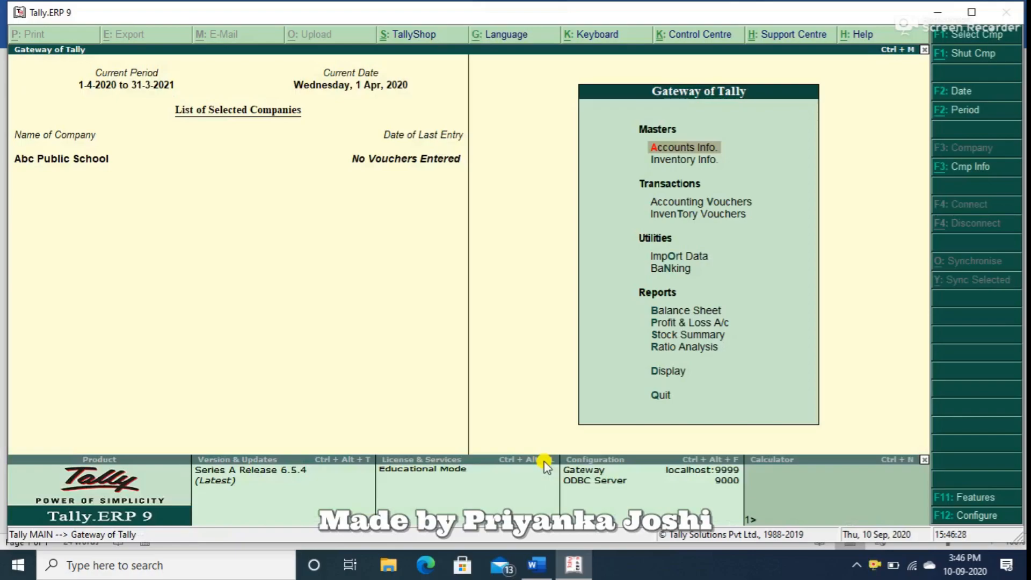
Set Maintain accounts only to Yes in the company's accounting features.
{"action": "key", "text": "F11"}
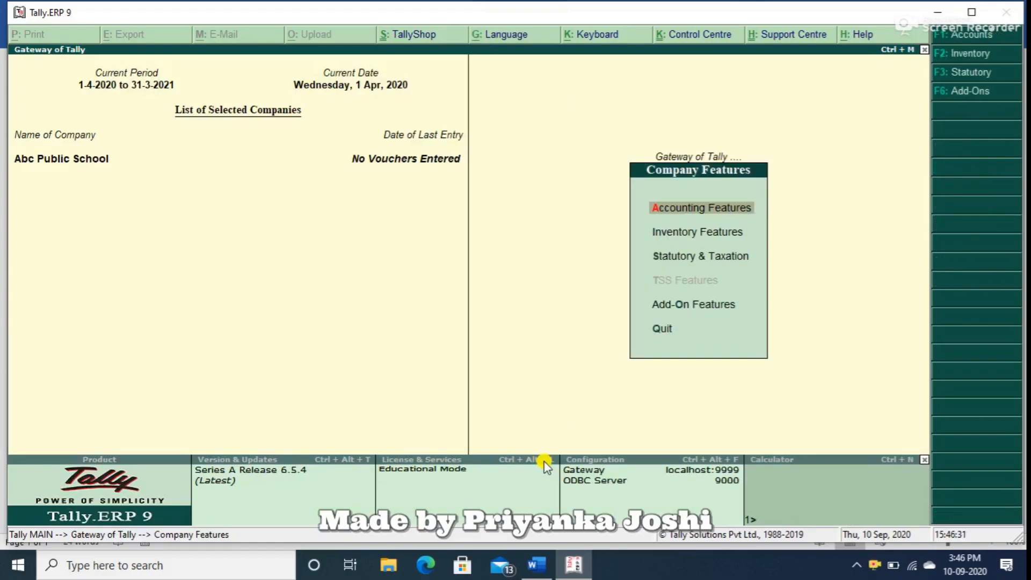
{"action": "key", "text": "Return"}
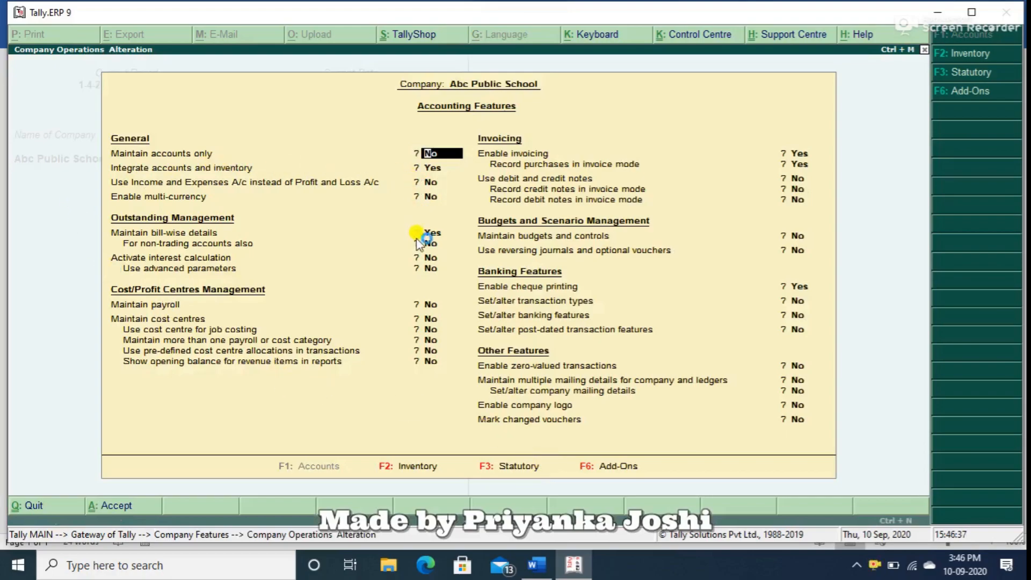
{"action": "type", "text": "ye"}
{"action": "key", "text": "Return"}
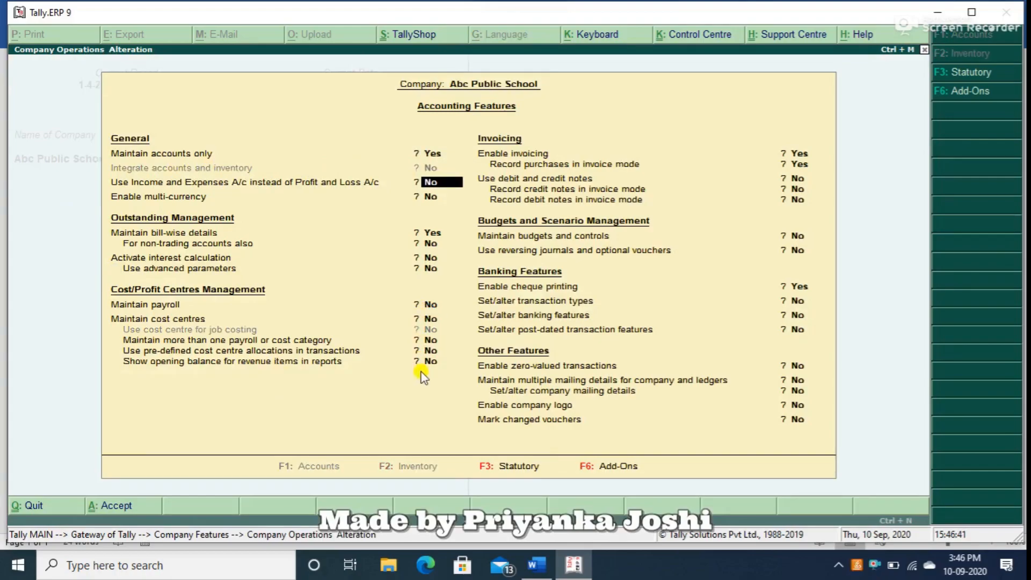
Set Maintain cost centres to Yes, leaving Maintain payroll and the outstanding management options at their defaults.
{"action": "key", "text": "Return"}
{"action": "key", "text": "Return"}
{"action": "key", "text": "Return"}
{"action": "key", "text": "Return"}
{"action": "key", "text": "Return"}
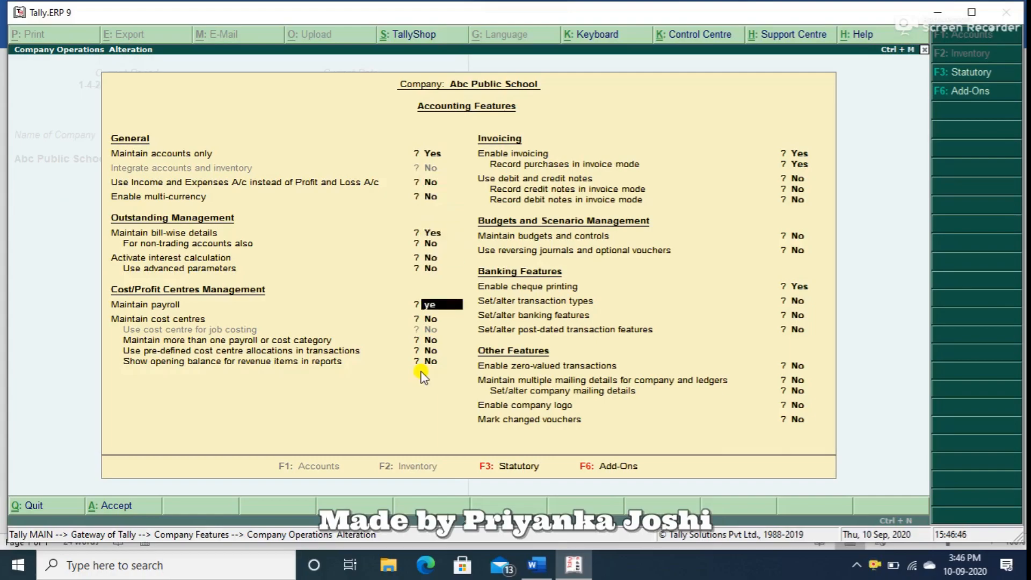
{"action": "key", "text": "Return"}
{"action": "key", "text": "y"}
{"action": "key", "text": "Return"}
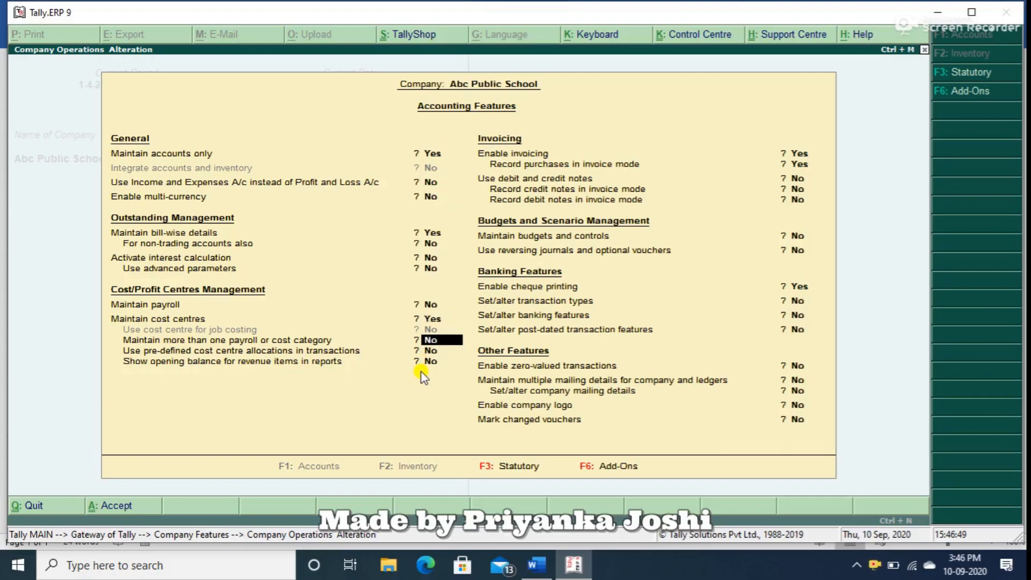
Enable maintaining more than one payroll or cost category and save the accounting features.
{"action": "type", "text": "ye"}
{"action": "key", "text": "Return"}
{"action": "left_click", "coordinate": [421, 371]}
{"action": "key", "text": "ctrl+a"}
{"action": "key", "text": "Escape"}
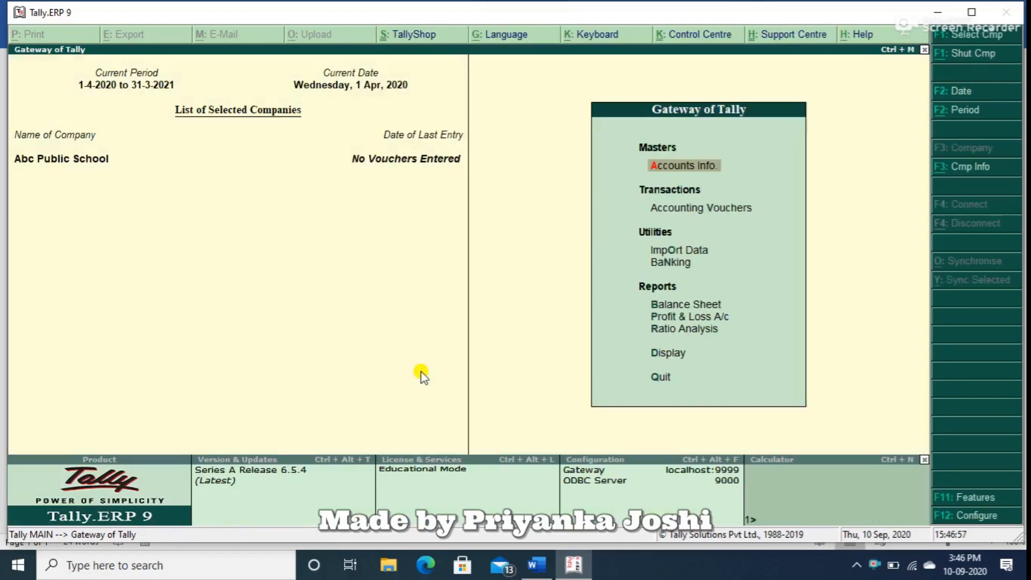
Start creating multiple ledgers under the Indirect Incomes group.
{"action": "key", "text": "Return"}
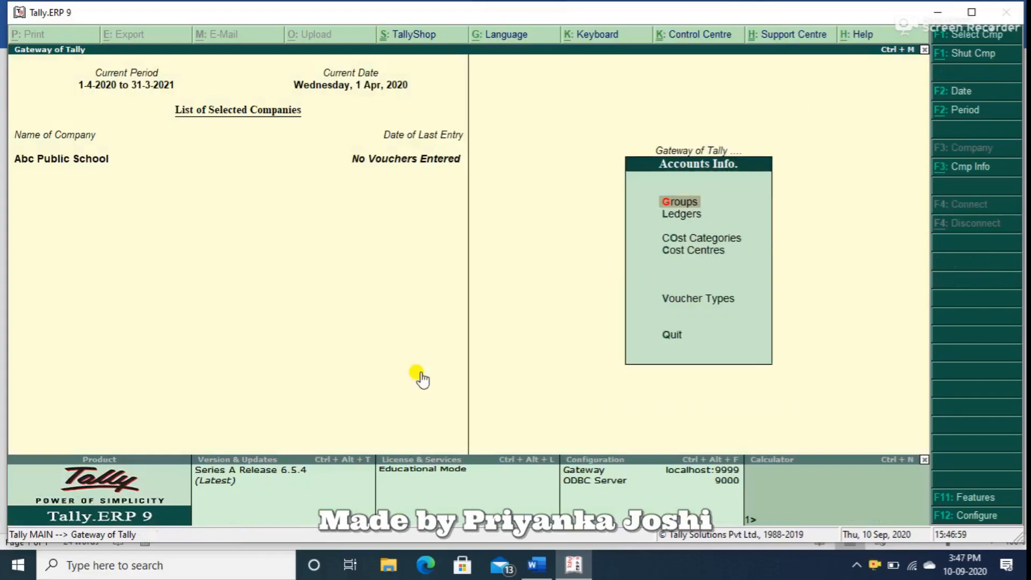
{"action": "key", "text": "l"}
{"action": "type", "text": "r"}
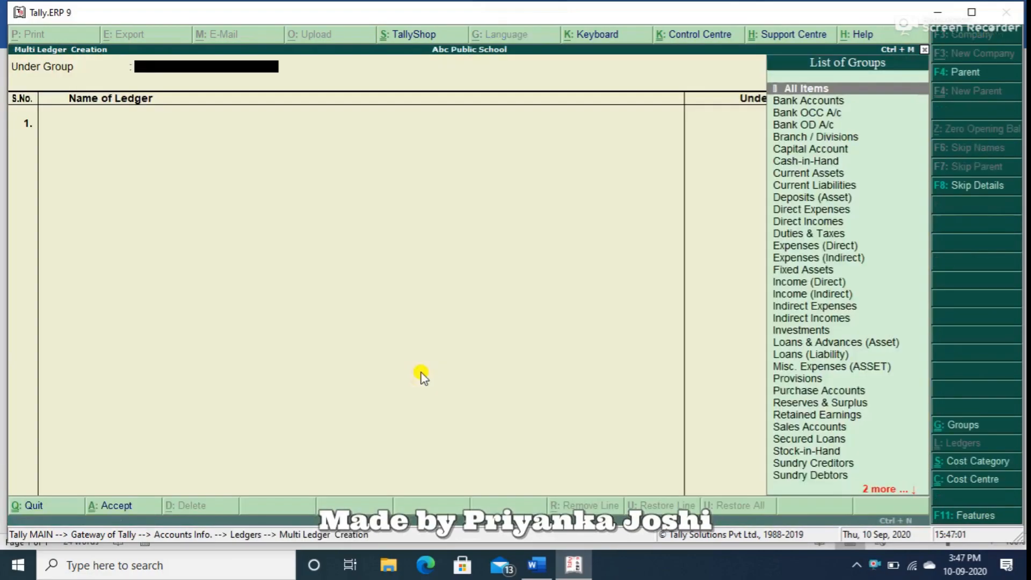
{"action": "type", "text": "Indi"}
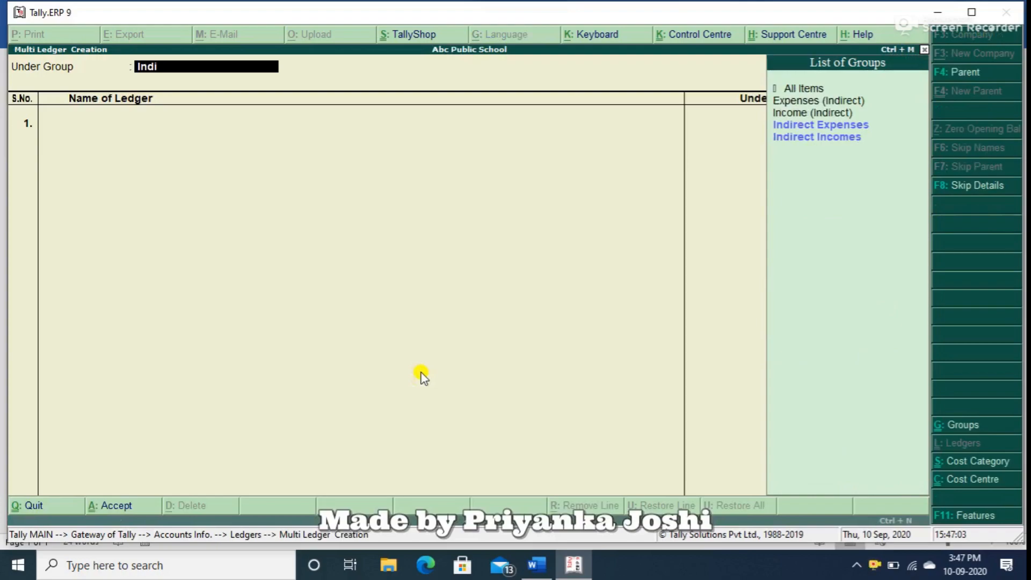
{"action": "key", "text": "Down"}
{"action": "key", "text": "Return"}
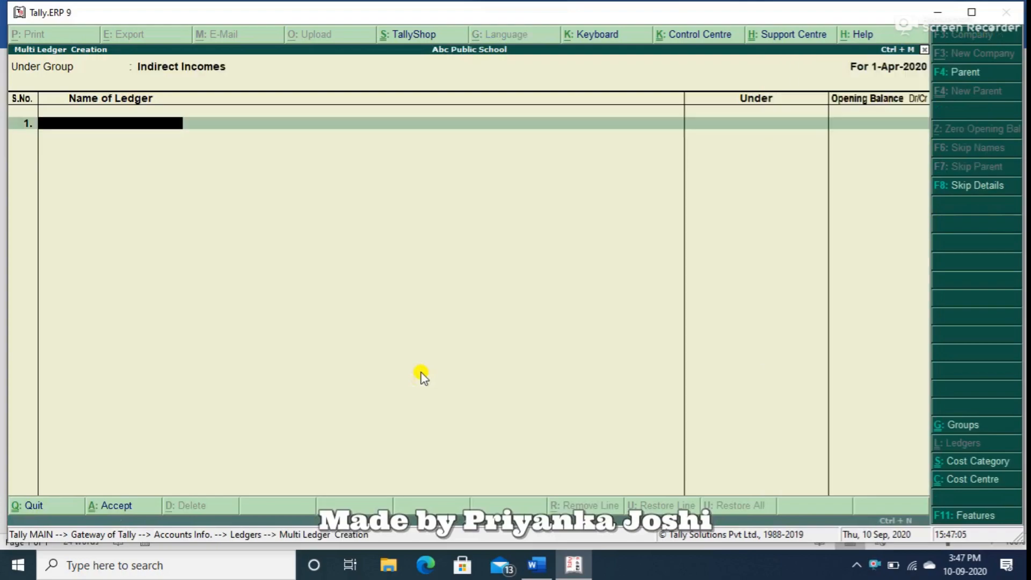
Add the ledgers Application Fees and Admission Fees under Indirect Incomes without opening balances.
{"action": "type", "text": "Application Fees"}
{"action": "key", "text": "Return"}
{"action": "key", "text": "Return"}
{"action": "type", "text": "Ad"}
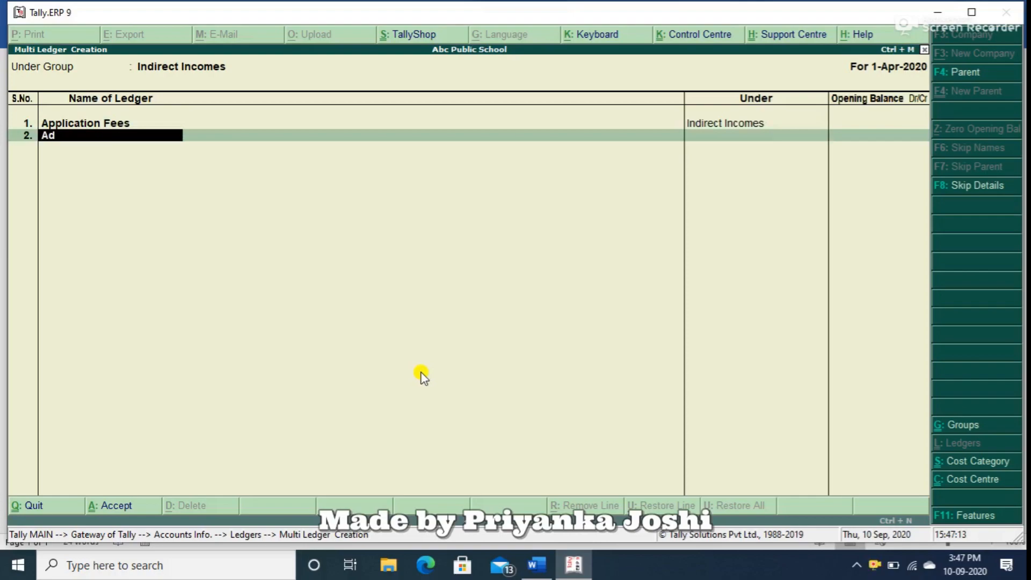
{"action": "type", "text": "mission fees"}
{"action": "key", "text": "Return"}
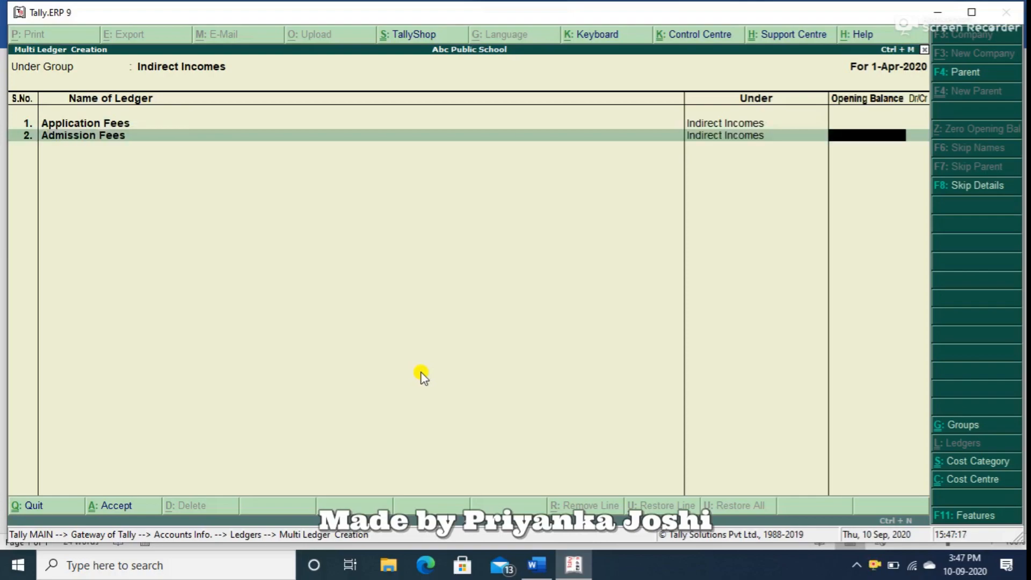
{"action": "key", "text": "Return"}
Add the ledgers Building Fund and Examinaton Fees under Indirect Incomes without opening balances.
{"action": "type", "text": "Build"}
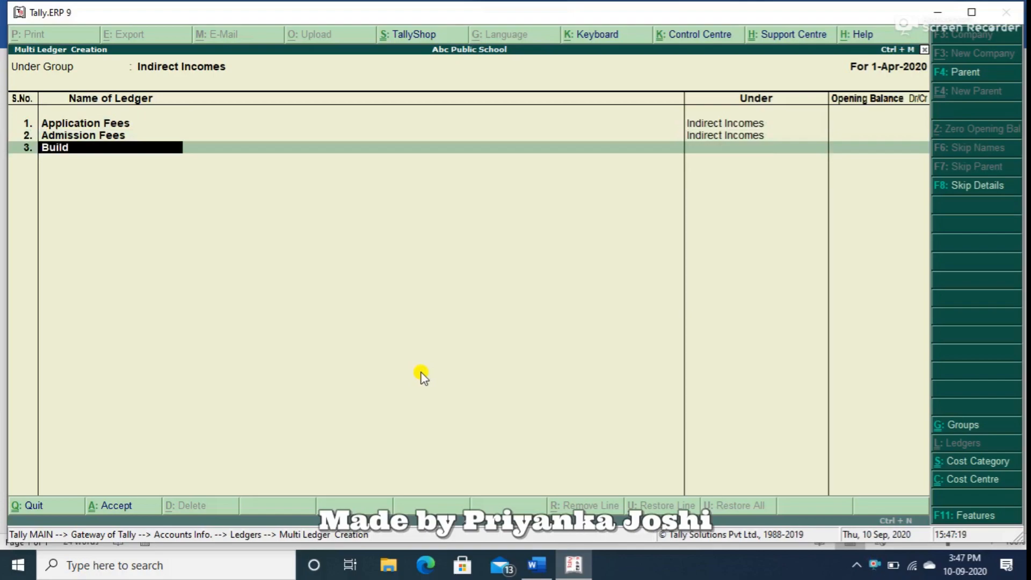
{"action": "type", "text": "ing Fund"}
{"action": "key", "text": "Return"}
{"action": "key", "text": "Return"}
{"action": "type", "text": "Ex"}
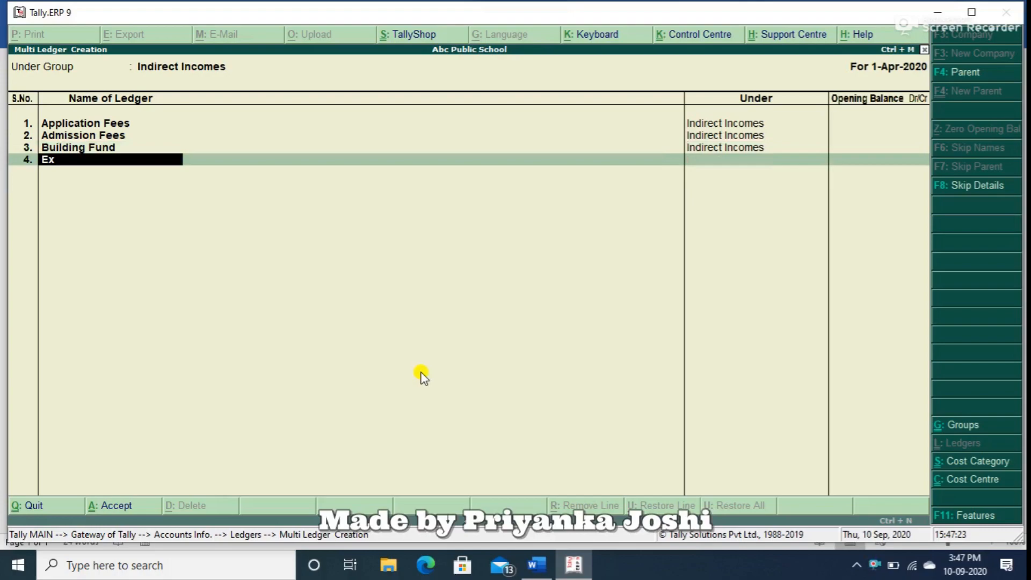
{"action": "type", "text": "aminaton Fees"}
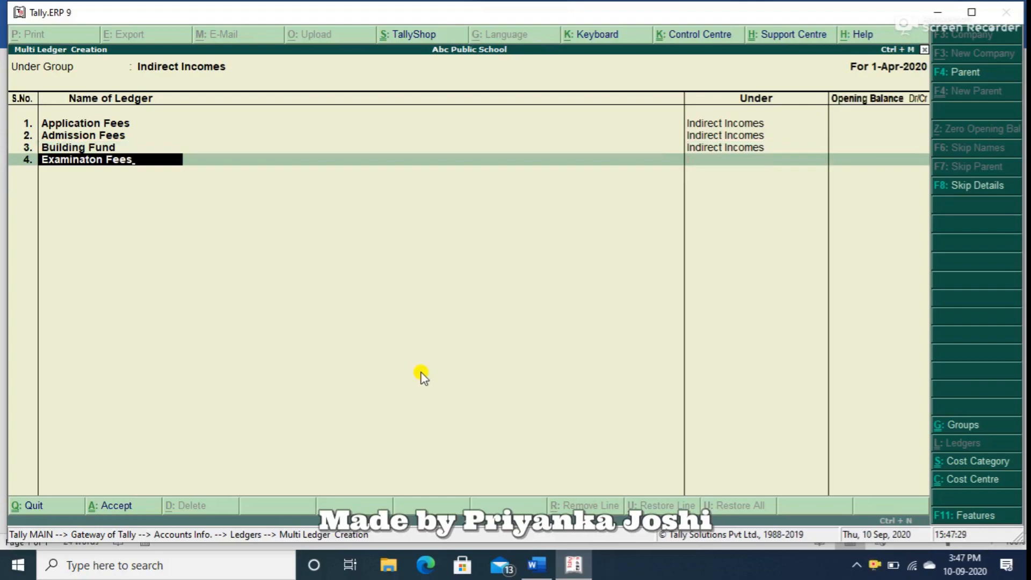
{"action": "key", "text": "Return"}
Add the ledger Tution Fees under Indirect Incomes without an opening balance.
{"action": "key", "text": "Return"}
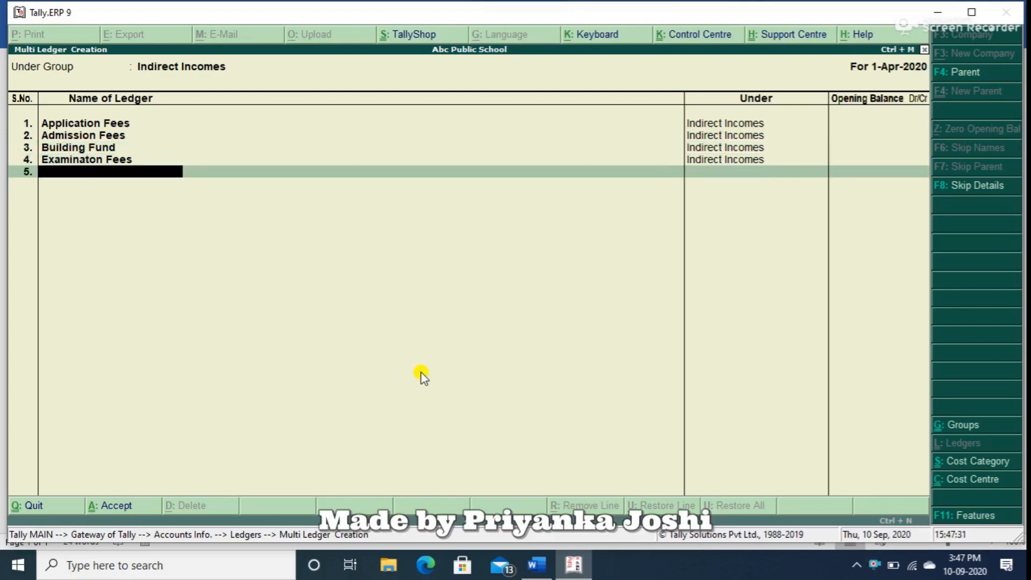
{"action": "type", "text": "Tution Fees"}
{"action": "key", "text": "Return"}
{"action": "key", "text": "Return"}
Add the ledger Bus Fees and save the list of Indirect Incomes ledgers.
{"action": "type", "text": "Bus"}
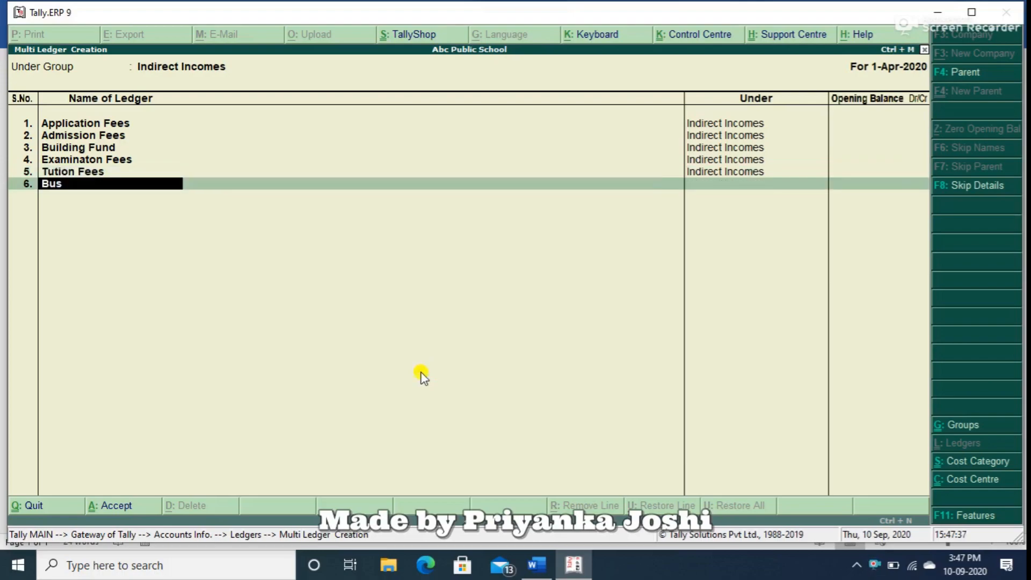
{"action": "type", "text": " Fess"}
{"action": "key", "text": "BackSpace"}
{"action": "key", "text": "BackSpace"}
{"action": "type", "text": "es"}
{"action": "key", "text": "Return"}
{"action": "key", "text": "Return"}
Start another multiple-ledger creation under the Indirect Expenses group.
{"action": "key", "text": "Return"}
{"action": "key", "text": "Return"}
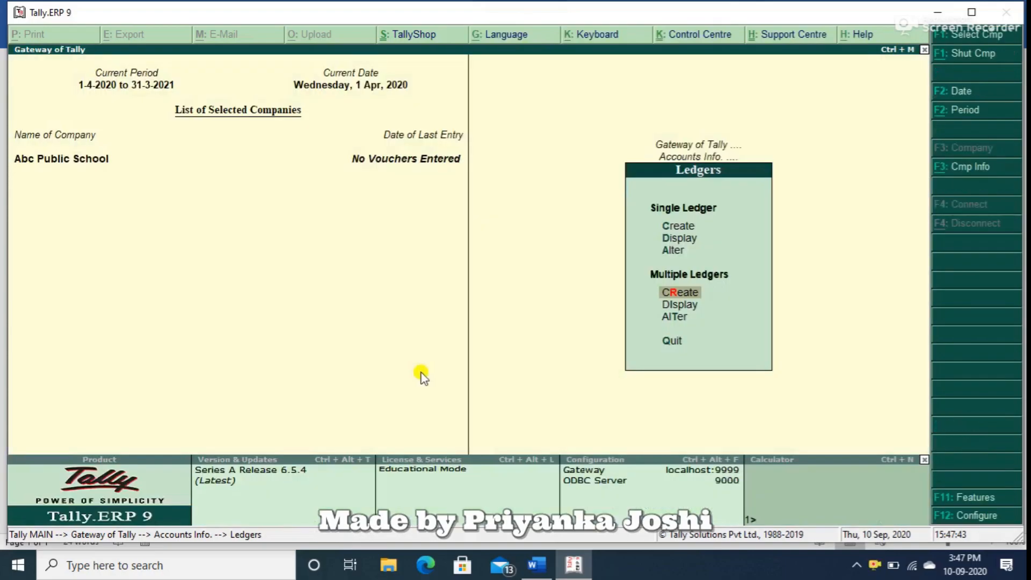
{"action": "key", "text": "Return"}
{"action": "type", "text": "In"}
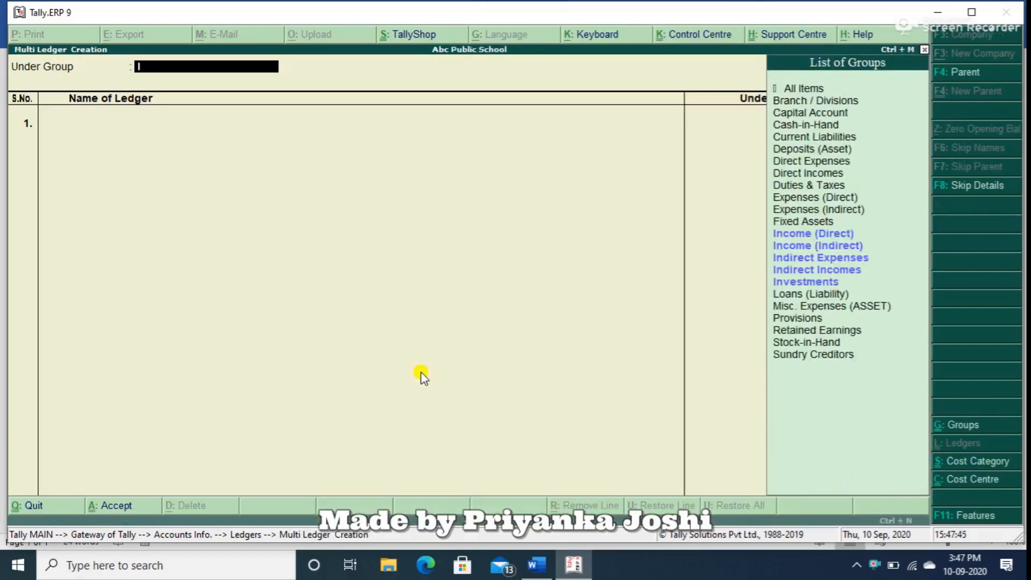
{"action": "key", "text": "Down"}
{"action": "key", "text": "Down"}
{"action": "key", "text": "Return"}
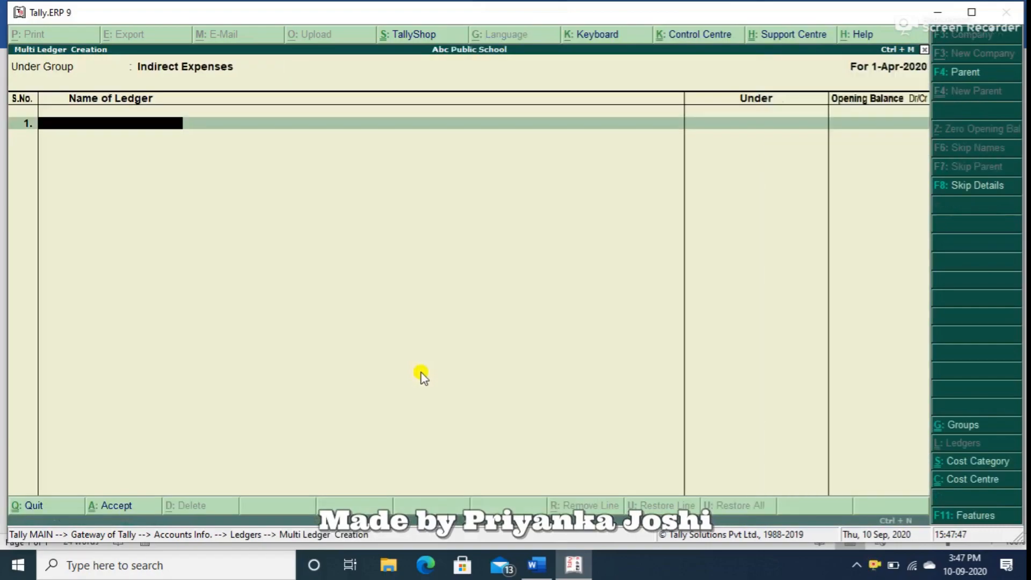
Add the ledgers Electricity Bill and Rent under Indirect Expenses without opening balances.
{"action": "type", "text": "Electricity Bill"}
{"action": "key", "text": "Return"}
{"action": "key", "text": "Return"}
{"action": "type", "text": "Rent"}
{"action": "key", "text": "Return"}
{"action": "key", "text": "Return"}
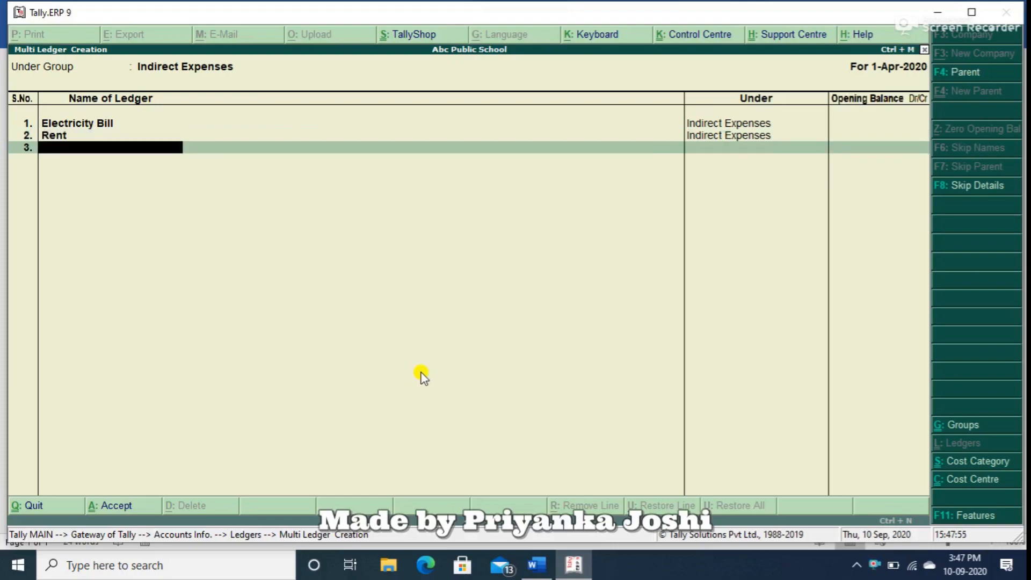
Add the ledger Repair & Maintenance under Indirect Expenses without an opening balance.
{"action": "type", "text": "Repair & Maintena"}
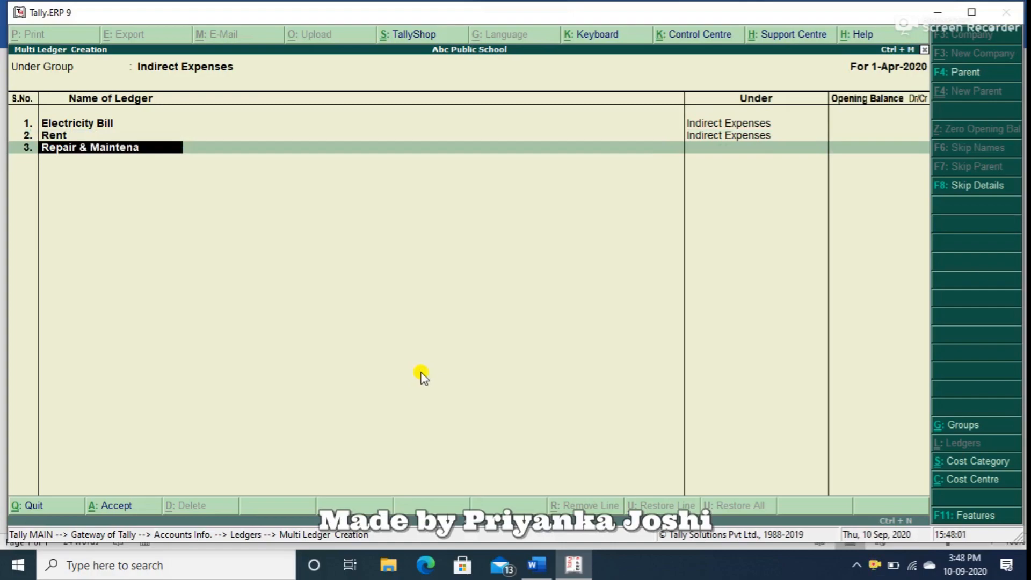
{"action": "type", "text": "nce"}
{"action": "key", "text": "Return"}
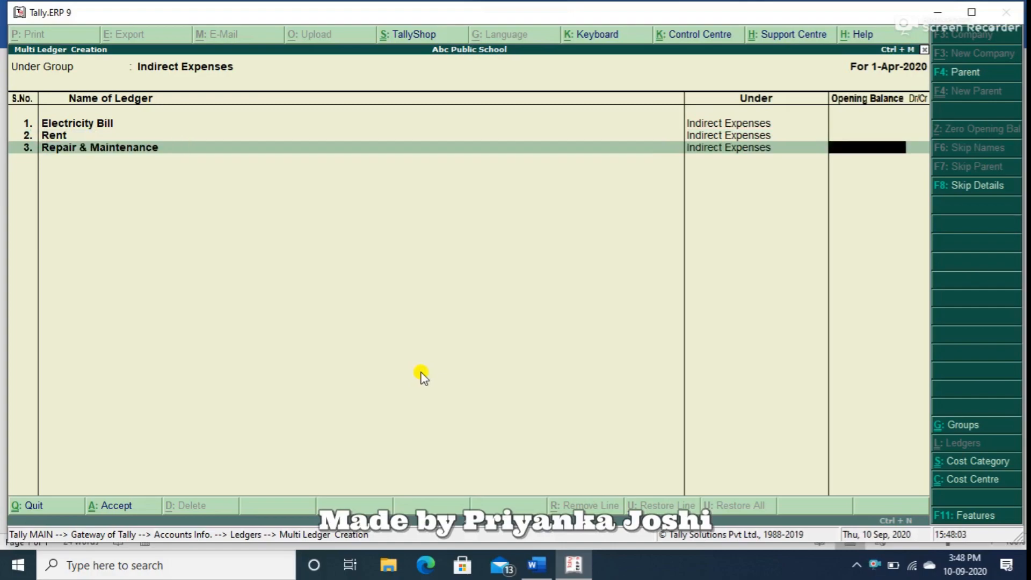
{"action": "key", "text": "Return"}
Add the ledger Stationary and save the list of Indirect Expenses ledgers.
{"action": "type", "text": "S"}
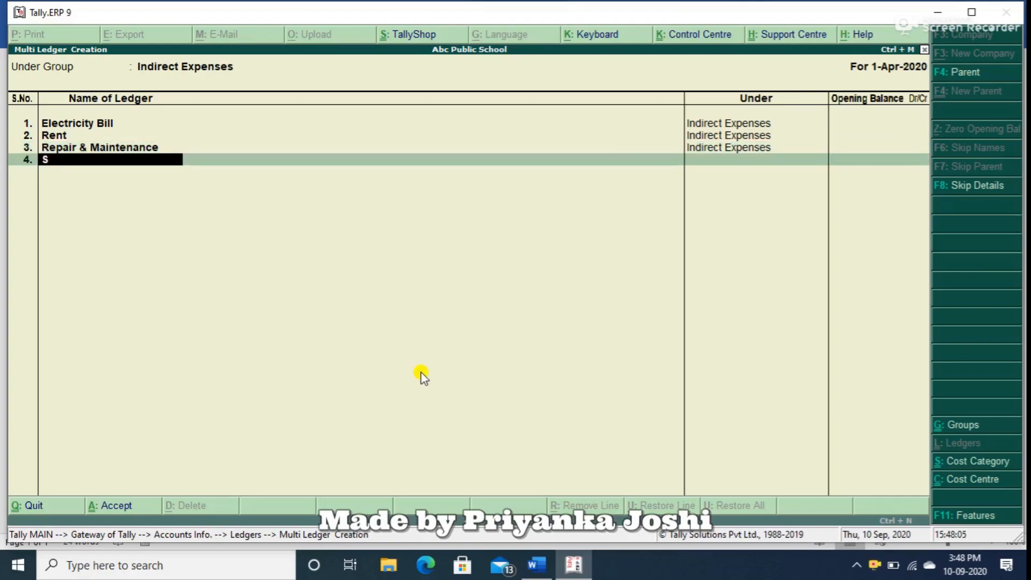
{"action": "type", "text": "tationary"}
{"action": "key", "text": "Return"}
{"action": "key", "text": "Return"}
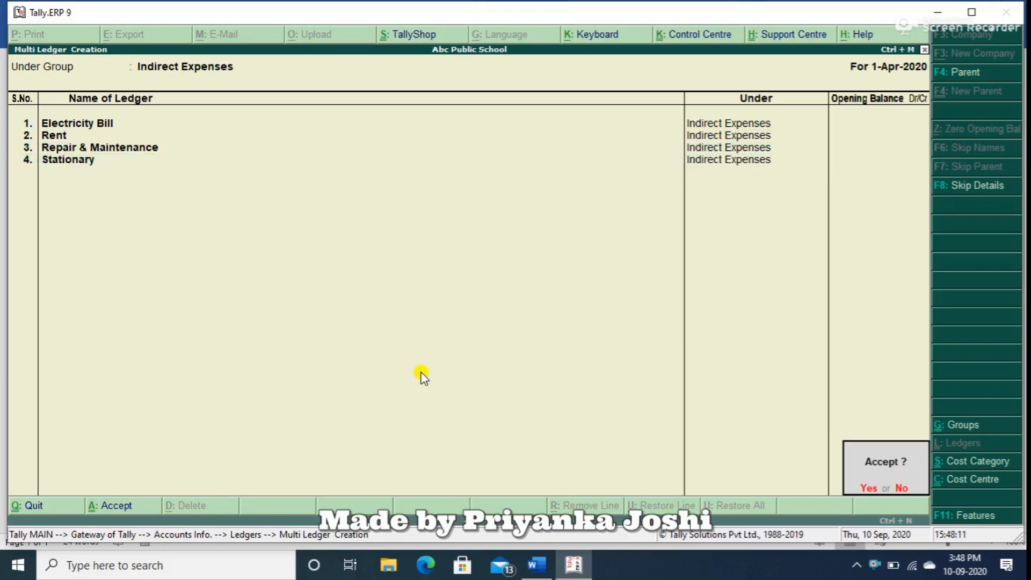
{"action": "key", "text": "Return"}
Start a new multiple-ledger creation under the Sundry Debtors group.
{"action": "key", "text": "Return"}
{"action": "type", "text": "Sun"}
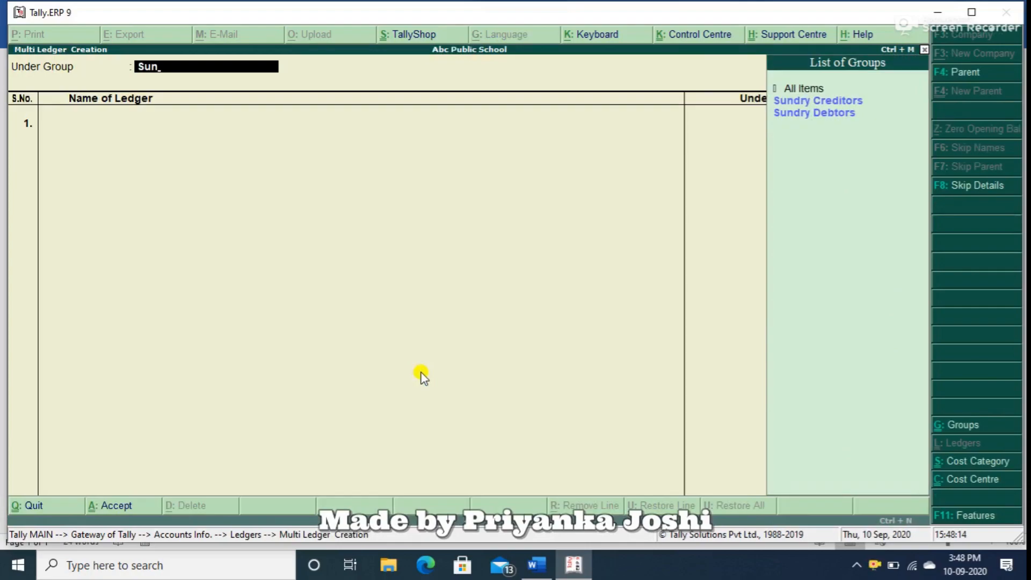
{"action": "key", "text": "Down"}
Add the first student's ledger, naming it with the student's first name followed by -X, without an opening balance.
{"action": "key", "text": "Return"}
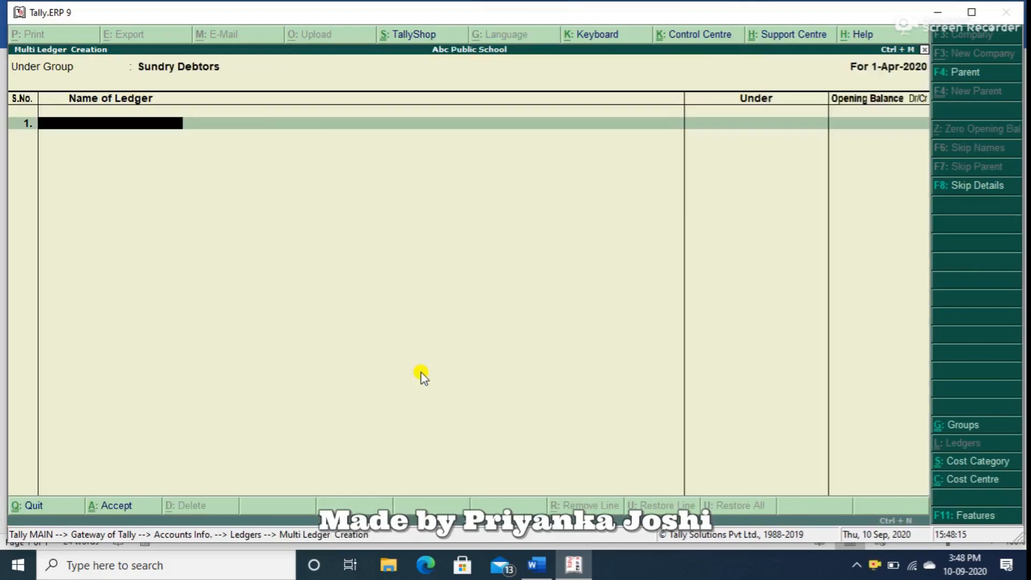
{"action": "type", "text": "Neeraj -X"}
Add the second student's ledger under Sundry Debtors, naming it with the student's first name followed by -XI, without an opening balance.
{"action": "key", "text": "Return"}
{"action": "key", "text": "Return"}
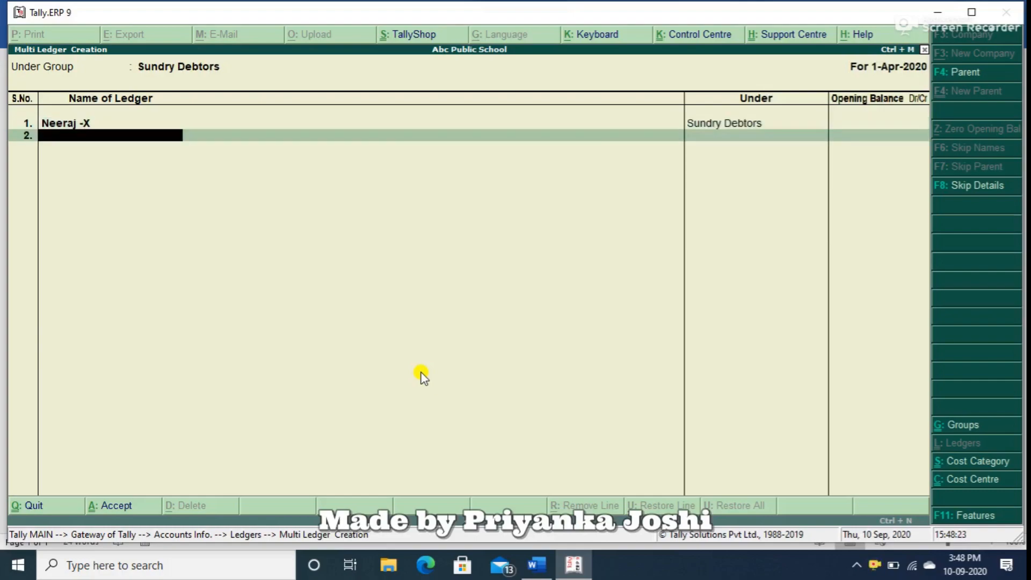
{"action": "type", "text": "Dheeraj -XI"}
{"action": "key", "text": "Return"}
Add the third student's ledger, naming it with the first name followed by - XII, and save the Sundry Debtors ledgers.
{"action": "key", "text": "Return"}
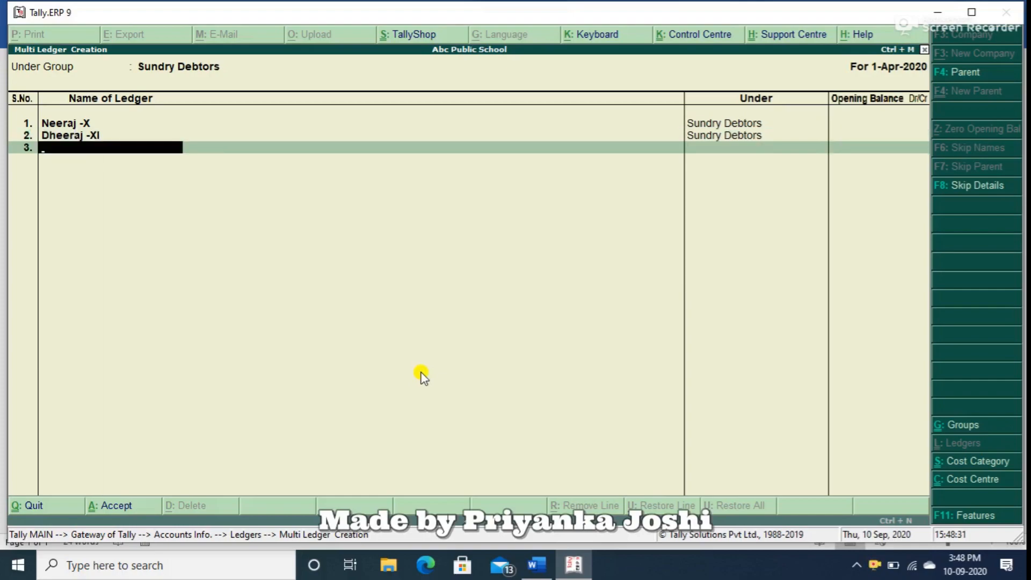
{"action": "type", "text": "Deepanshu - XII"}
{"action": "key", "text": "Return"}
{"action": "key", "text": "Return"}
{"action": "key", "text": "Return"}
{"action": "key", "text": "y"}
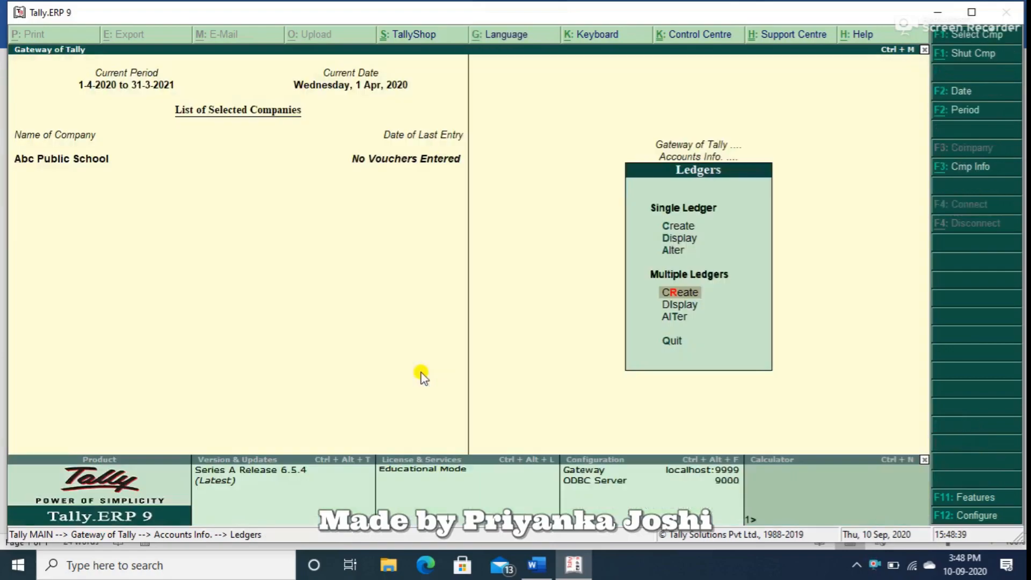
{"action": "key", "text": "Escape"}
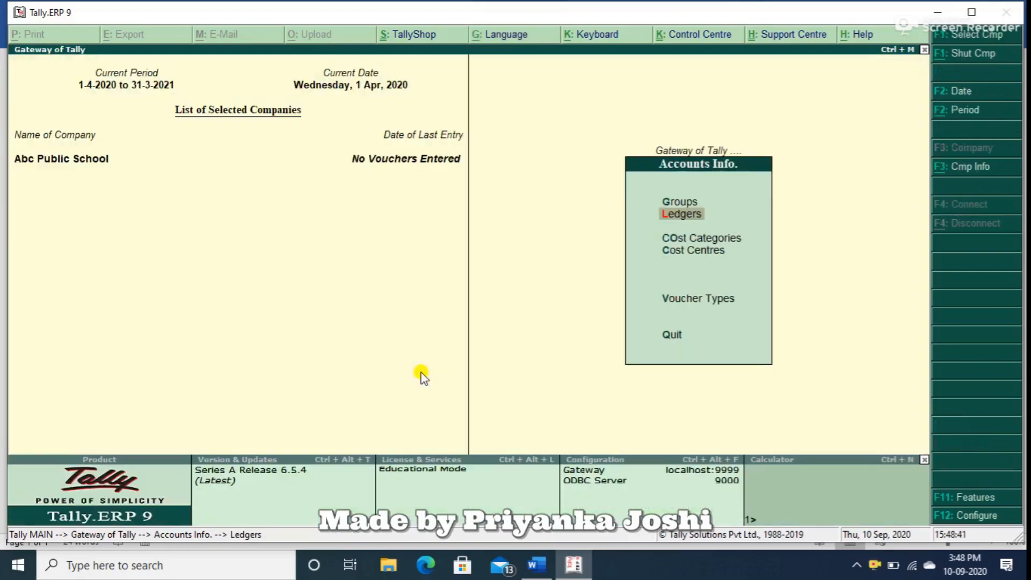
Create the single cost centre Class X under Primary in the Primary Cost Category.
{"action": "key", "text": "Down"}
{"action": "key", "text": "Down"}
{"action": "key", "text": "Down"}
{"action": "key", "text": "Up"}
{"action": "key", "text": "Up"}
{"action": "key", "text": "Down"}
{"action": "key", "text": "Return"}
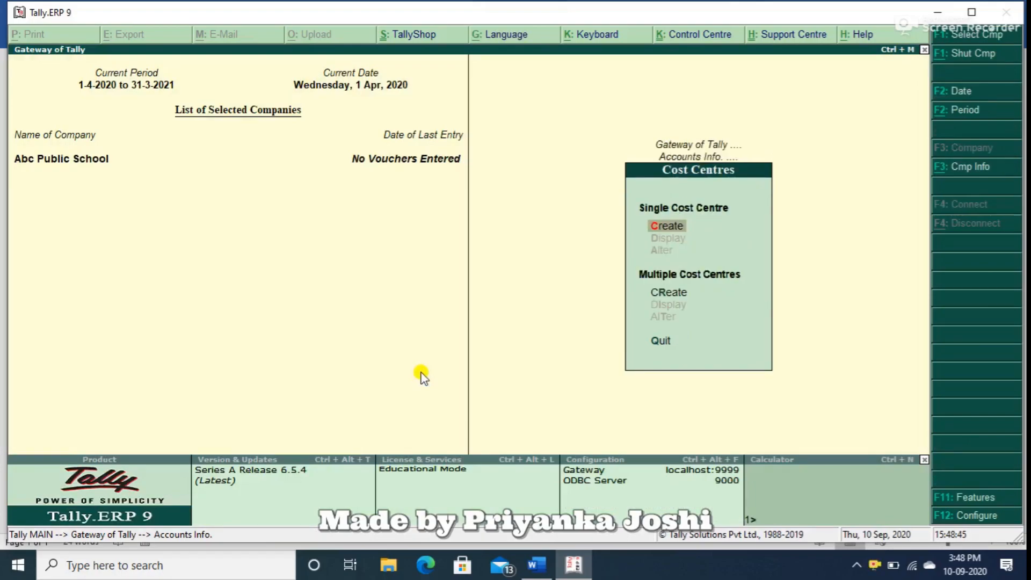
{"action": "key", "text": "Return"}
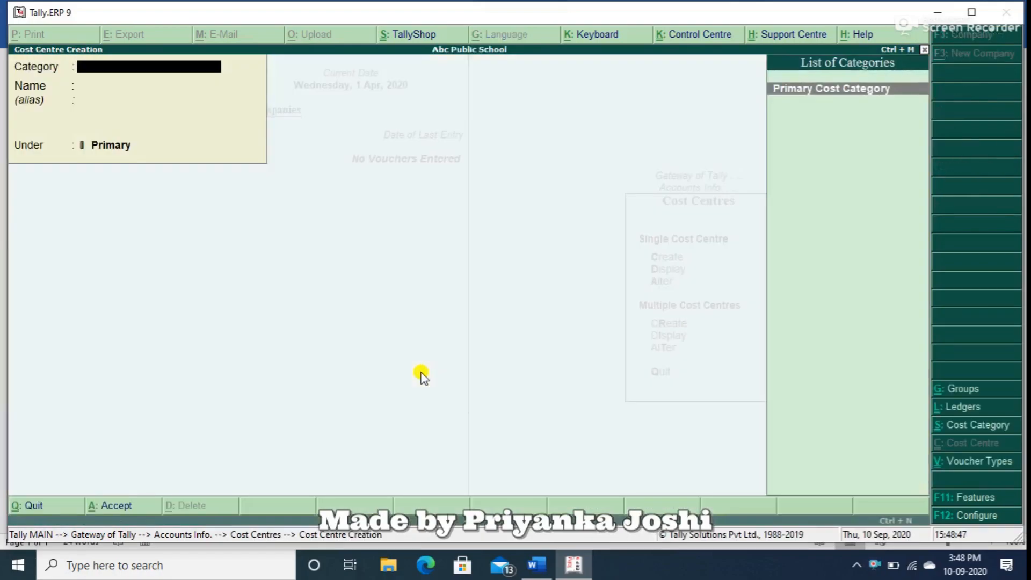
{"action": "key", "text": "Return"}
{"action": "type", "text": "Class"}
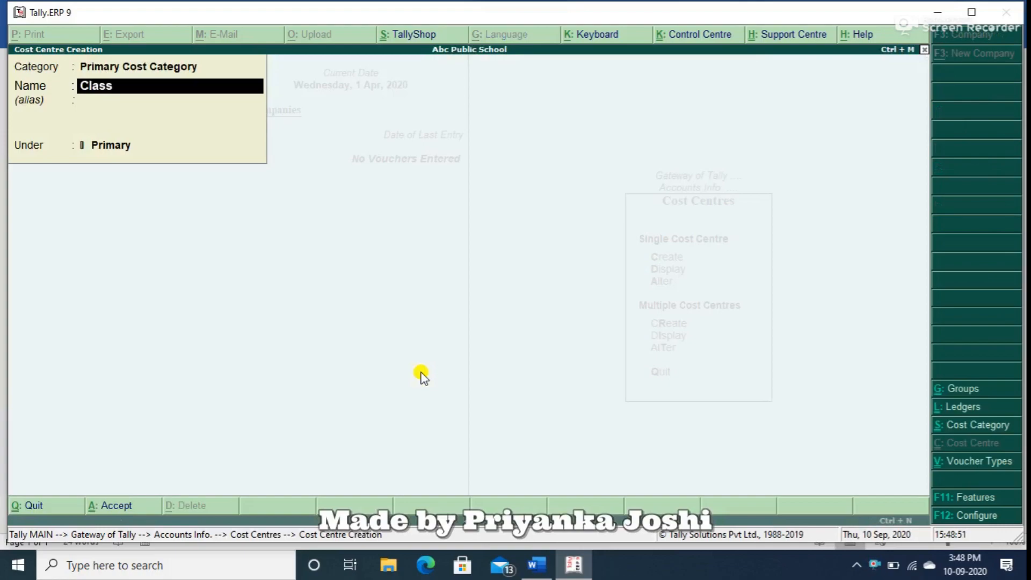
{"action": "type", "text": " X"}
{"action": "key", "text": "Return"}
{"action": "key", "text": "Return"}
{"action": "key", "text": "Return"}
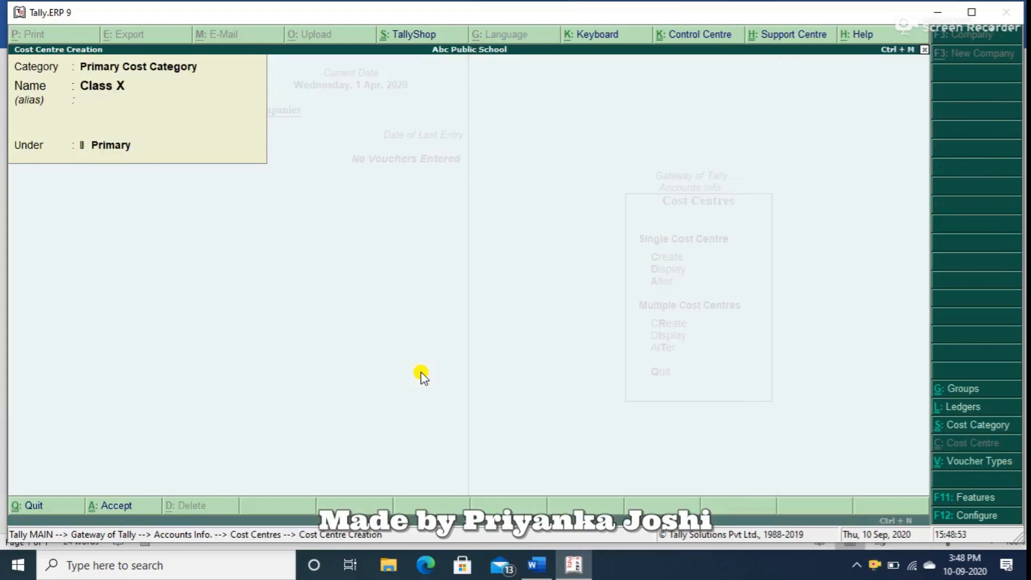
Create the cost centre Class XI under Primary in the Primary Cost Category.
{"action": "key", "text": "Return"}
{"action": "type", "text": "C;a"}
{"action": "key", "text": "BackSpace"}
{"action": "key", "text": "BackSpace"}
{"action": "type", "text": "lass XI"}
{"action": "key", "text": "Return"}
{"action": "key", "text": "Return"}
{"action": "key", "text": "Return"}
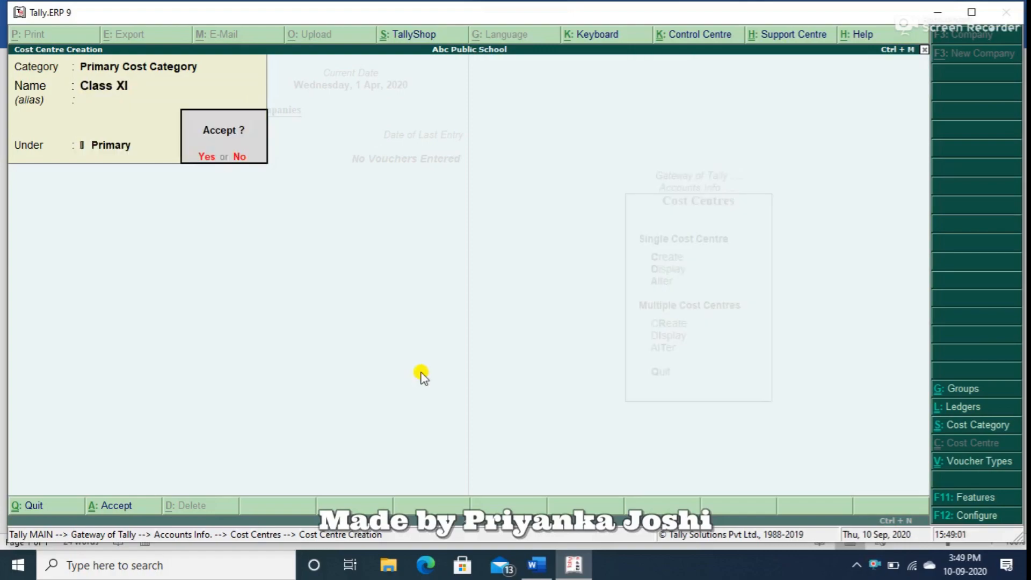
{"action": "key", "text": "Return"}
Create a third class cost centre under Primary in the Primary Cost Category and leave cost centre creation.
{"action": "type", "text": "Class"}
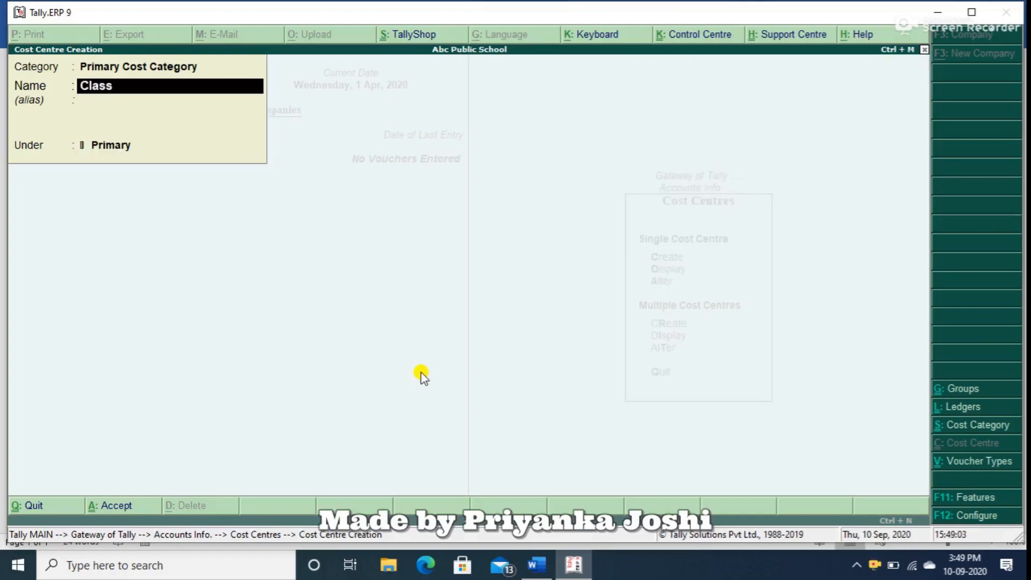
{"action": "type", "text": " x"}
{"action": "key", "text": "Return"}
{"action": "key", "text": "Return"}
{"action": "key", "text": "Return"}
{"action": "key", "text": "Return"}
{"action": "key", "text": "Escape"}
{"action": "key", "text": "y"}
{"action": "key", "text": "Escape"}
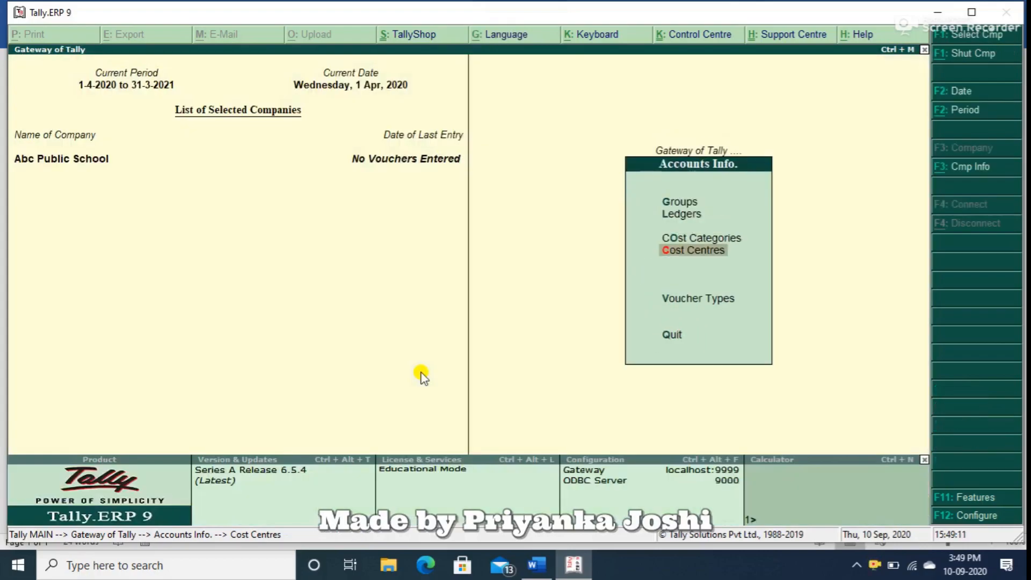
Start a receipt voucher and credit Application Fees with 1000.
{"action": "key", "text": "Escape"}
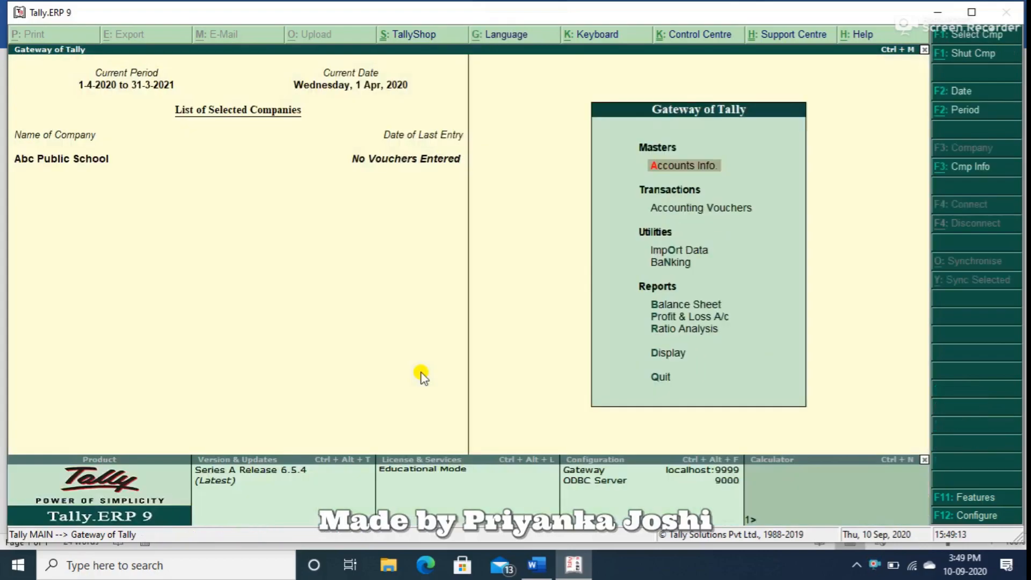
{"action": "key", "text": "Down"}
{"action": "key", "text": "Return"}
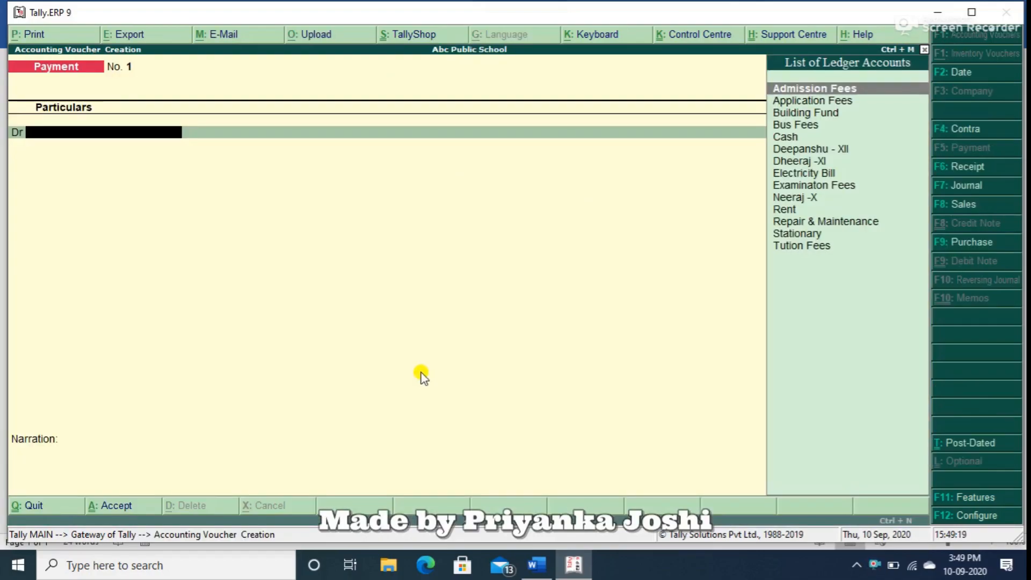
{"action": "key", "text": "F6"}
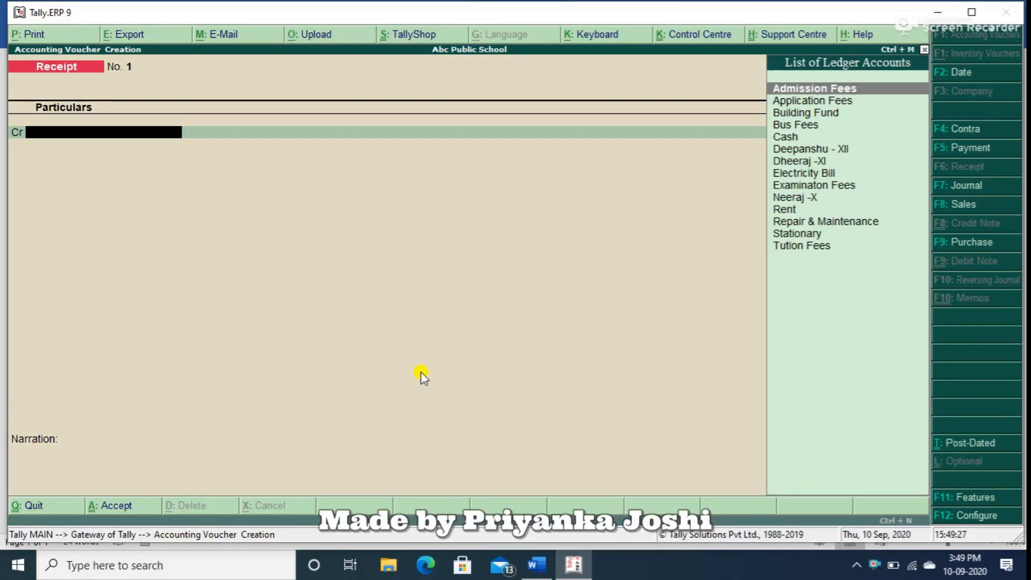
{"action": "type", "text": "ap"}
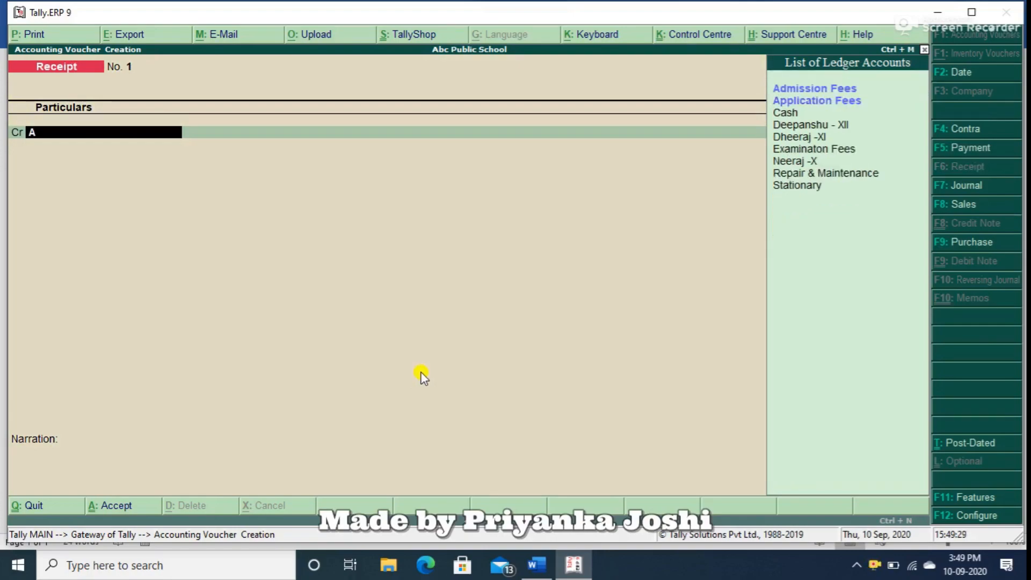
{"action": "key", "text": "Return"}
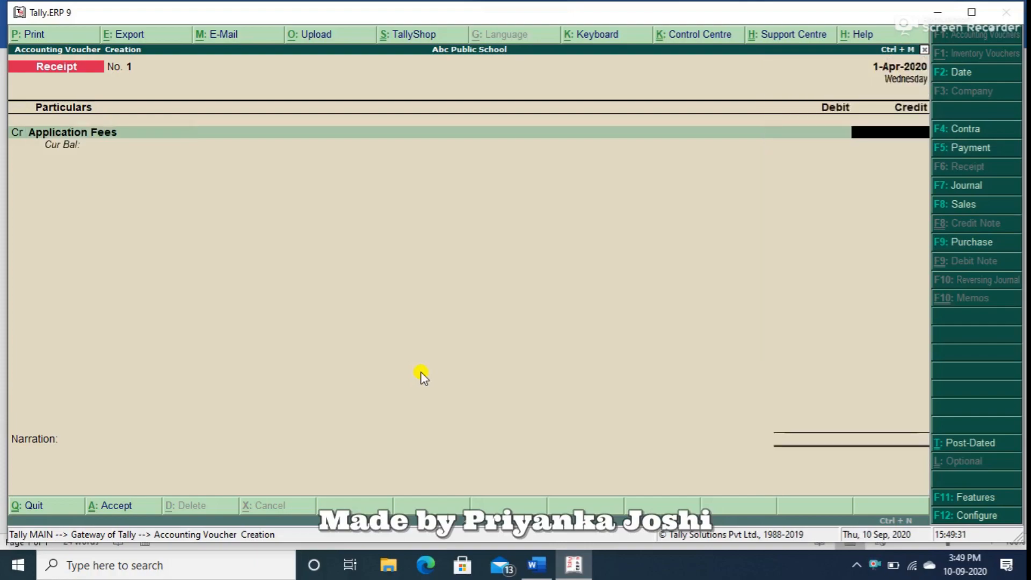
{"action": "type", "text": "1000"}
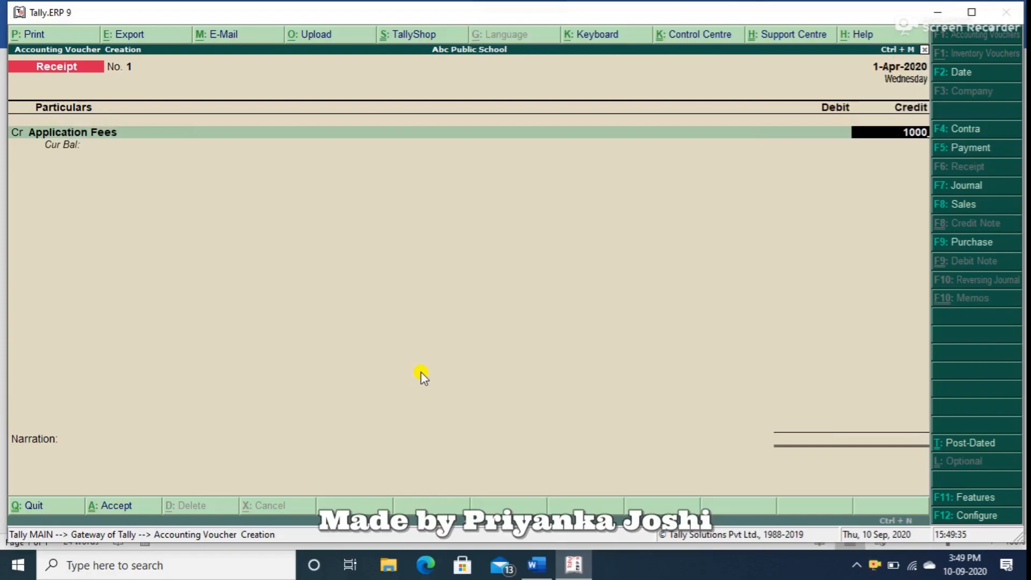
{"action": "key", "text": "Return"}
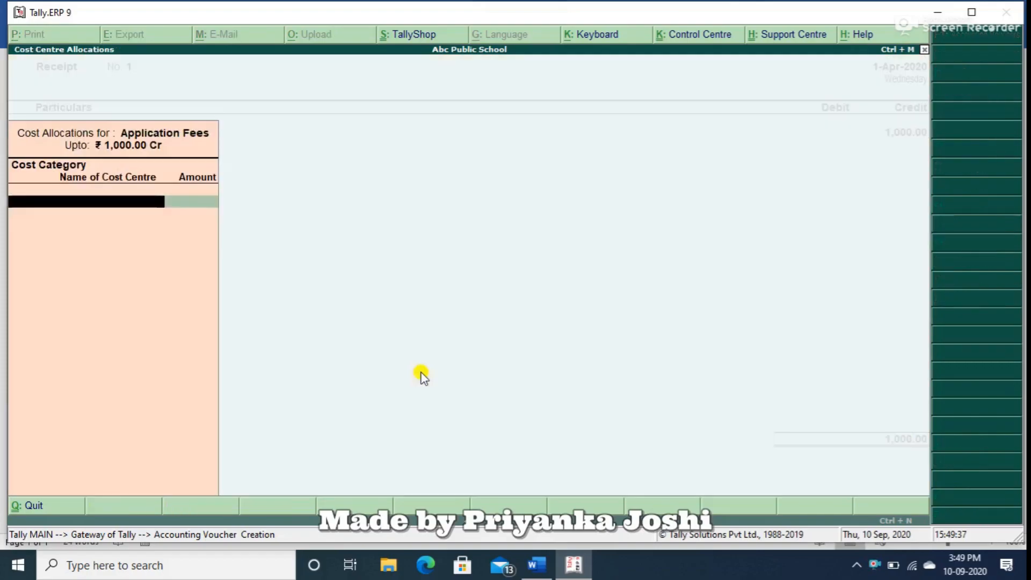
Allocate the full Application Fees amount to the cost centre Class X in the Primary Cost Category.
{"action": "key", "text": "Return"}
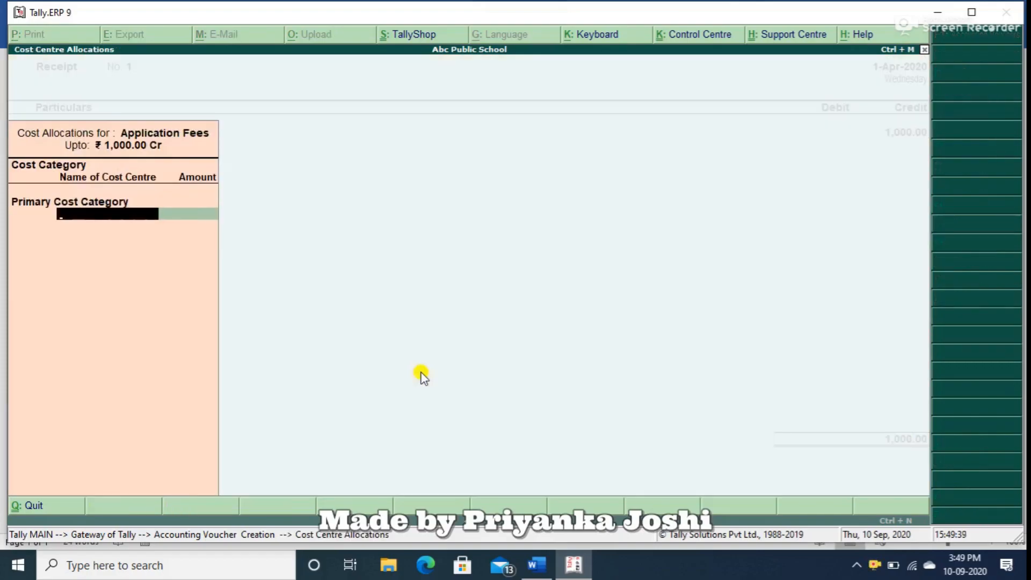
{"action": "type", "text": "Cl"}
{"action": "key", "text": "Return"}
{"action": "key", "text": "Return"}
{"action": "key", "text": "Return"}
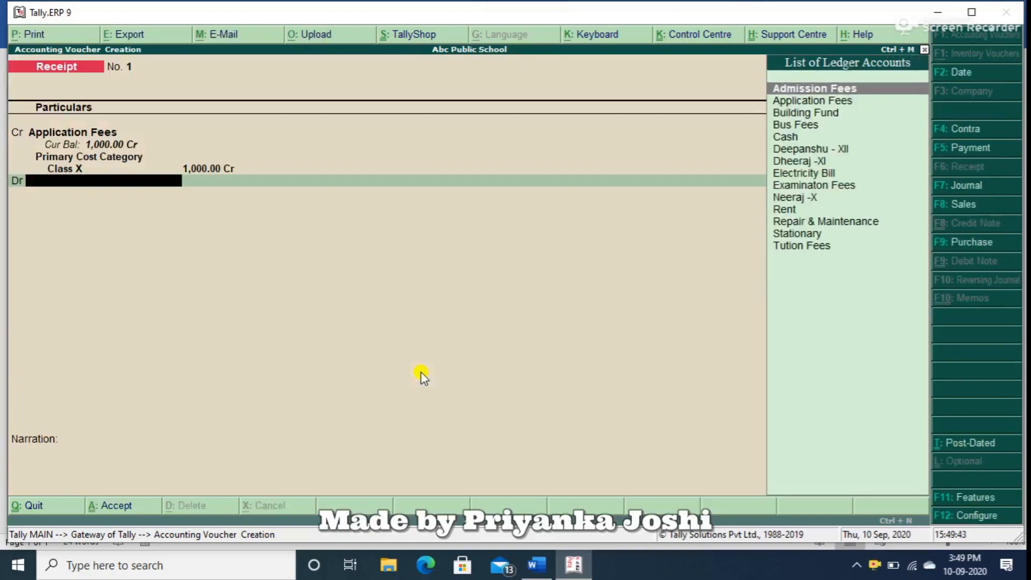
Create the ledger Axis Bank A/c under Bank Accounts from within the receipt voucher and use it as the debit account.
{"action": "key", "text": "alt+c"}
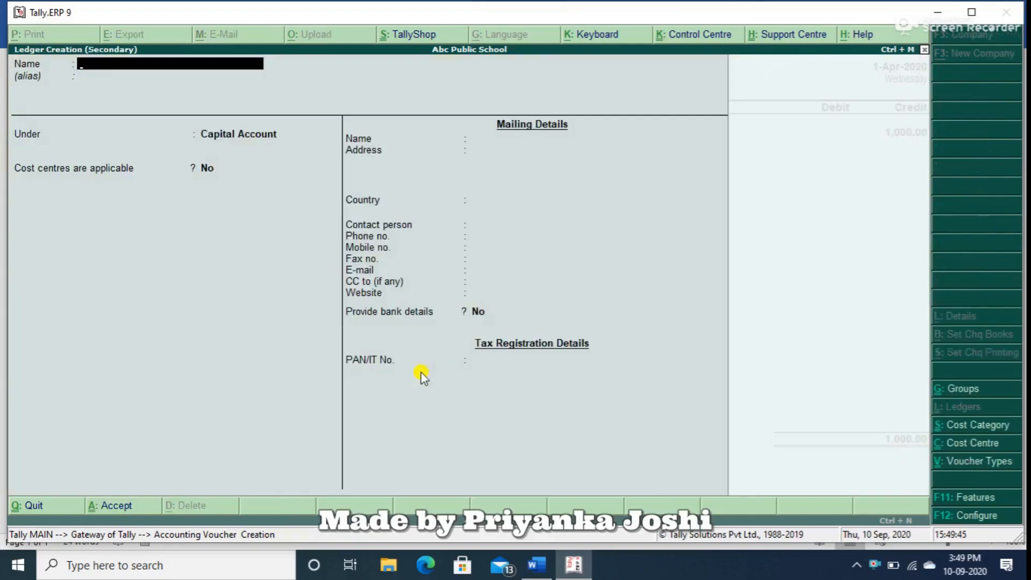
{"action": "type", "text": "Axis Bnak"}
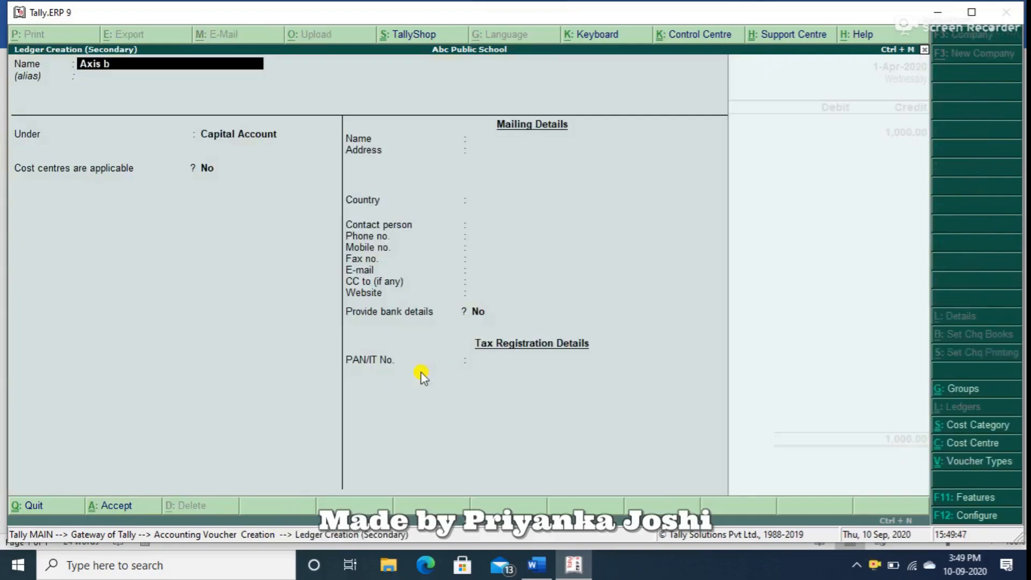
{"action": "key", "text": "BackSpace"}
{"action": "key", "text": "BackSpace"}
{"action": "key", "text": "BackSpace"}
{"action": "key", "text": "BackSpace"}
{"action": "type", "text": "Bank A/c"}
{"action": "key", "text": "Return"}
{"action": "key", "text": "Return"}
{"action": "type", "text": "Bank"}
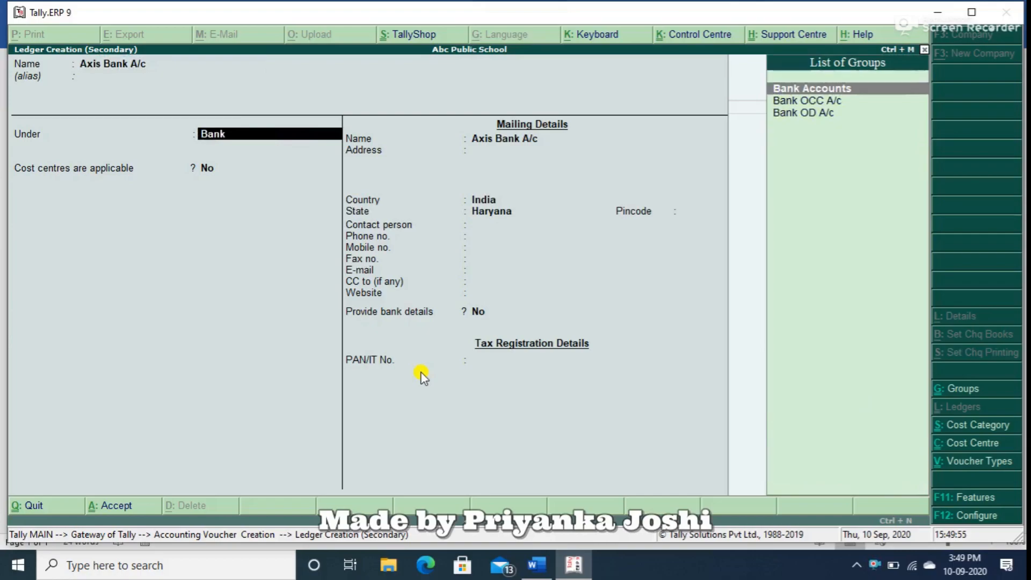
{"action": "key", "text": "Return"}
{"action": "key", "text": "ctrl+a"}
{"action": "key", "text": "Return"}
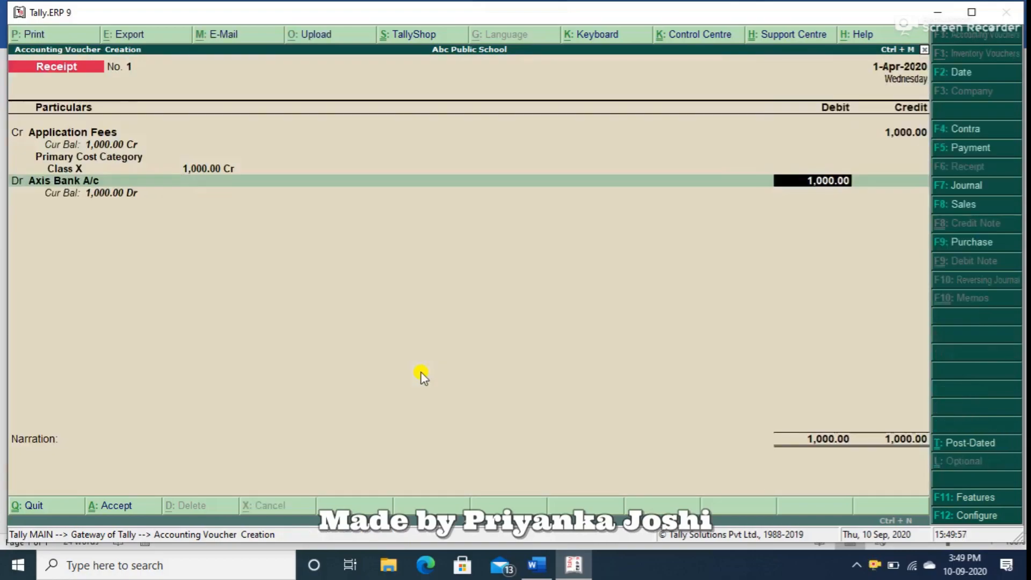
Debit Axis Bank A/c with 1,000.00 and save the receipt voucher without a narration.
{"action": "key", "text": "Return"}
{"action": "key", "text": "Return"}
{"action": "key", "text": "Return"}
{"action": "key", "text": "Return"}
{"action": "key", "text": "Return"}
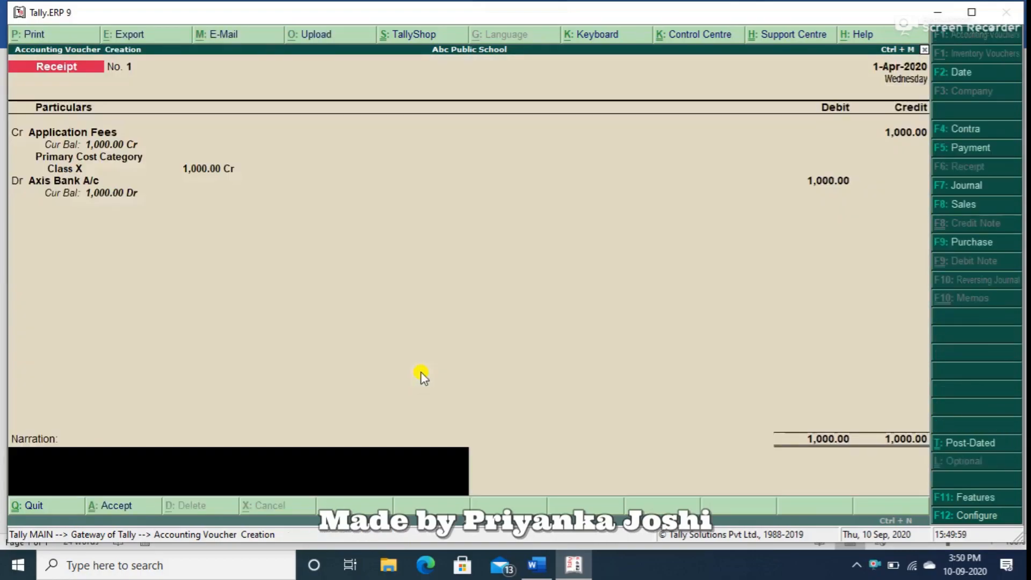
{"action": "key", "text": "Return"}
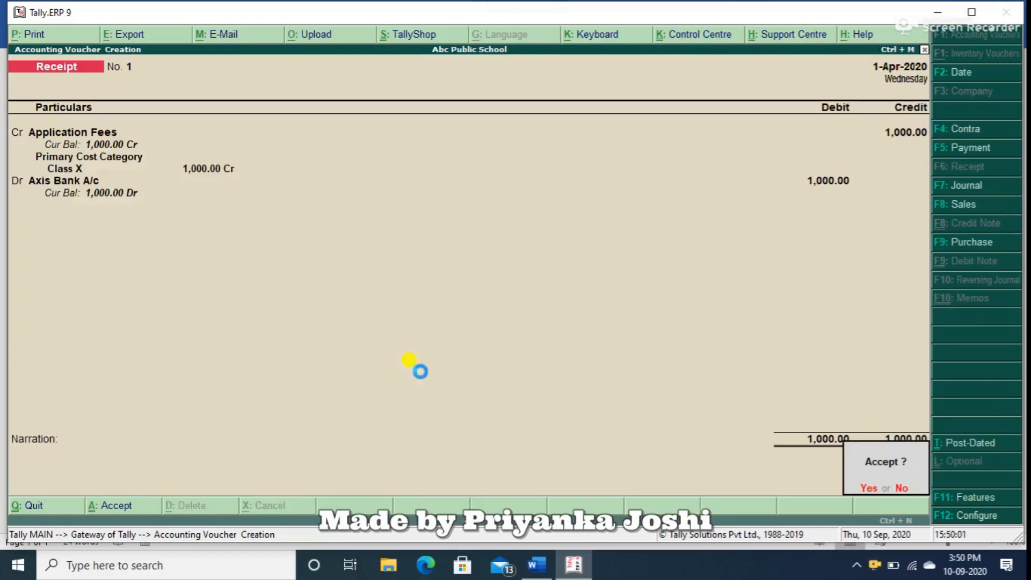
{"action": "key", "text": "Return"}
Start a journal voucher and debit the class X student's ledger with 5000, recorded as New Ref 1.
{"action": "key", "text": "F7"}
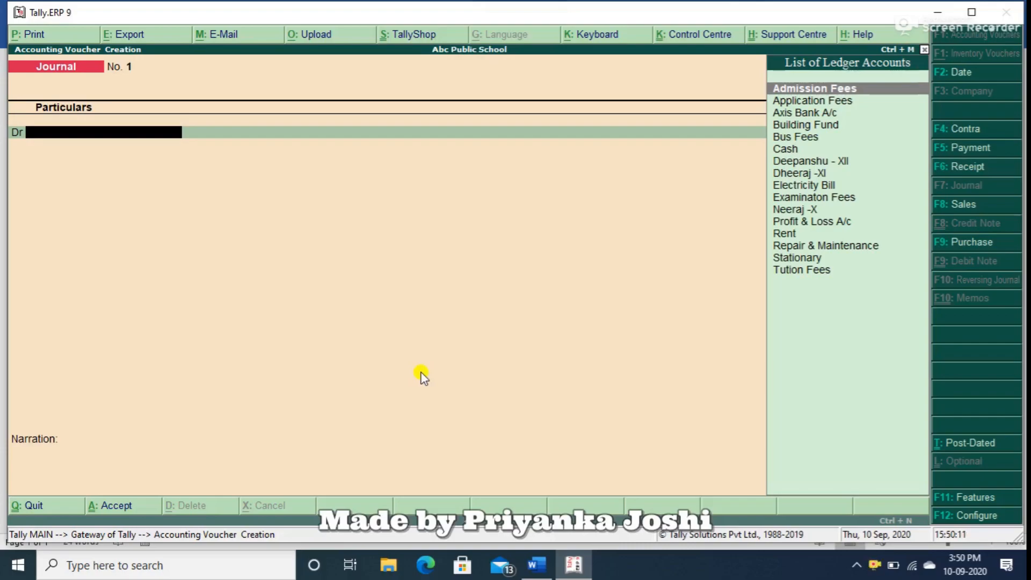
{"action": "type", "text": "Nee"}
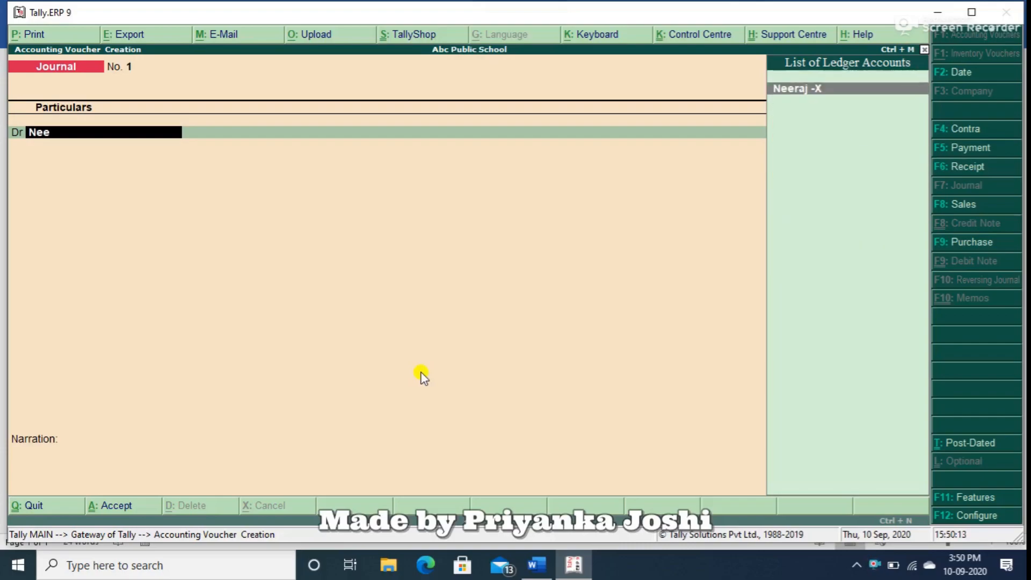
{"action": "key", "text": "Return"}
{"action": "type", "text": "5000"}
{"action": "key", "text": "Return"}
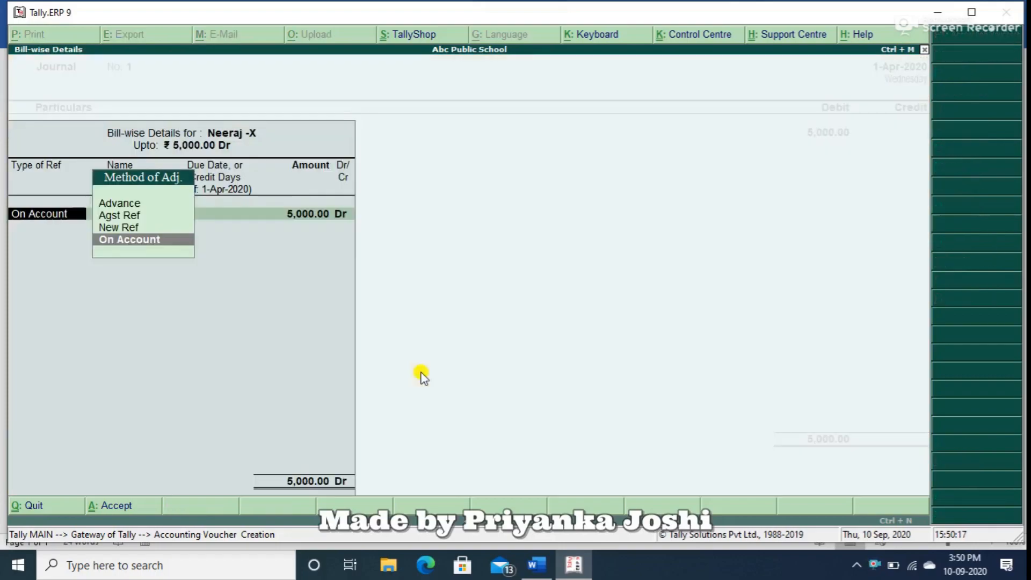
{"action": "key", "text": "Up"}
{"action": "key", "text": "Return"}
{"action": "key", "text": "Return"}
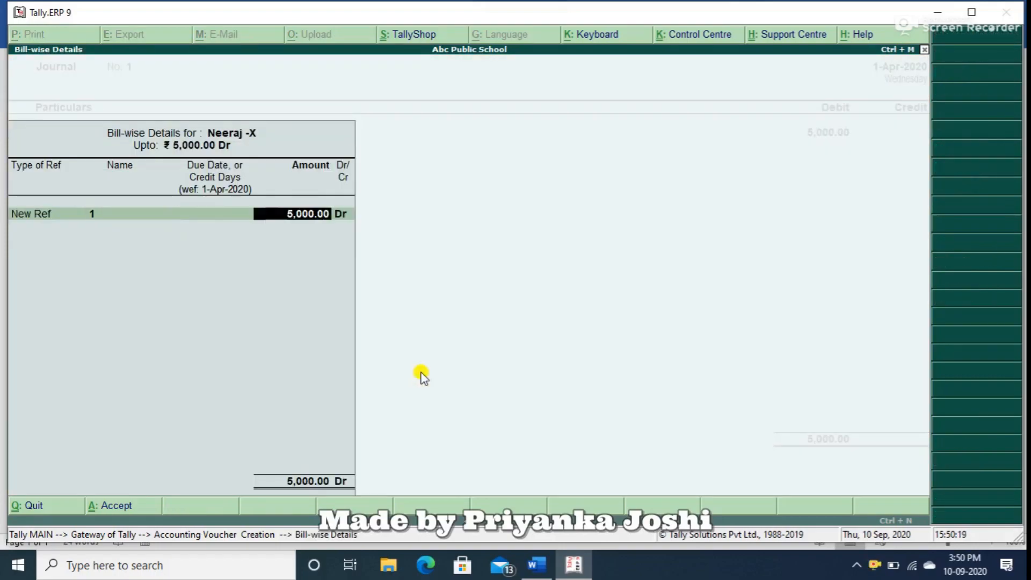
{"action": "key", "text": "Return"}
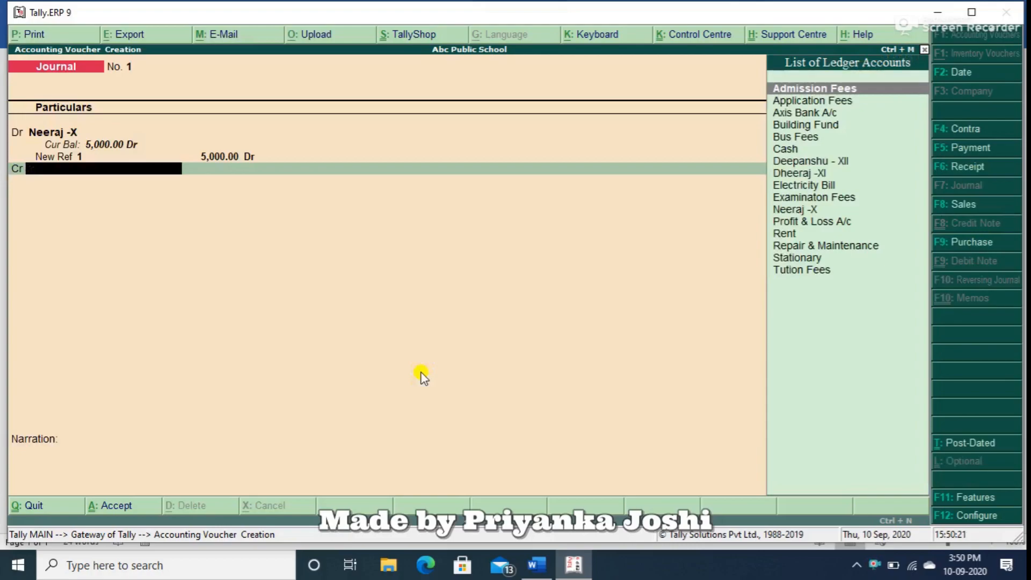
Credit Admission Fees with 2000 and allocate the full amount to Class X in the Primary Cost Category.
{"action": "type", "text": "Adm"}
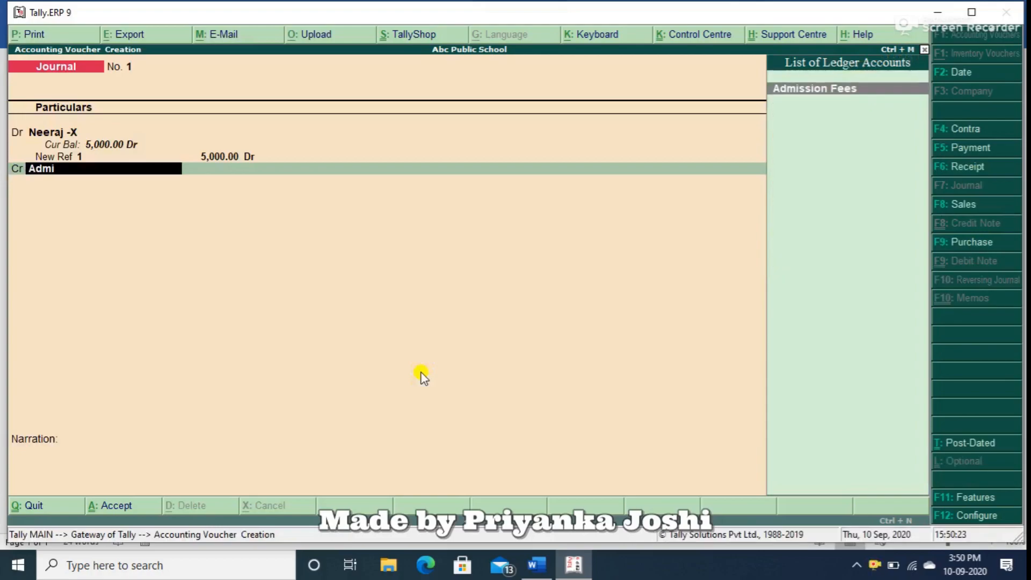
{"action": "type", "text": "i"}
{"action": "key", "text": "Return"}
{"action": "type", "text": "20000"}
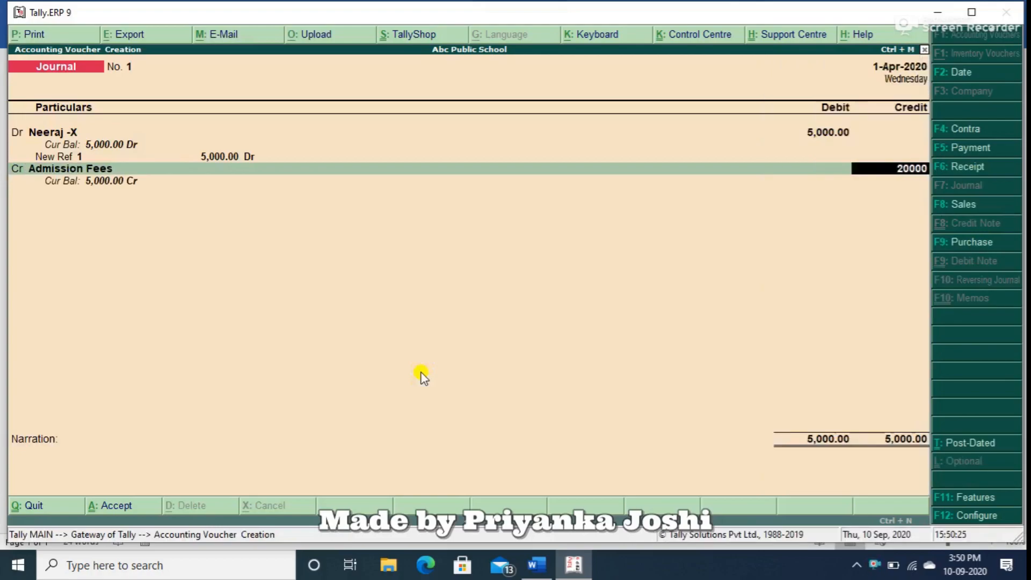
{"action": "key", "text": "BackSpace"}
{"action": "key", "text": "Return"}
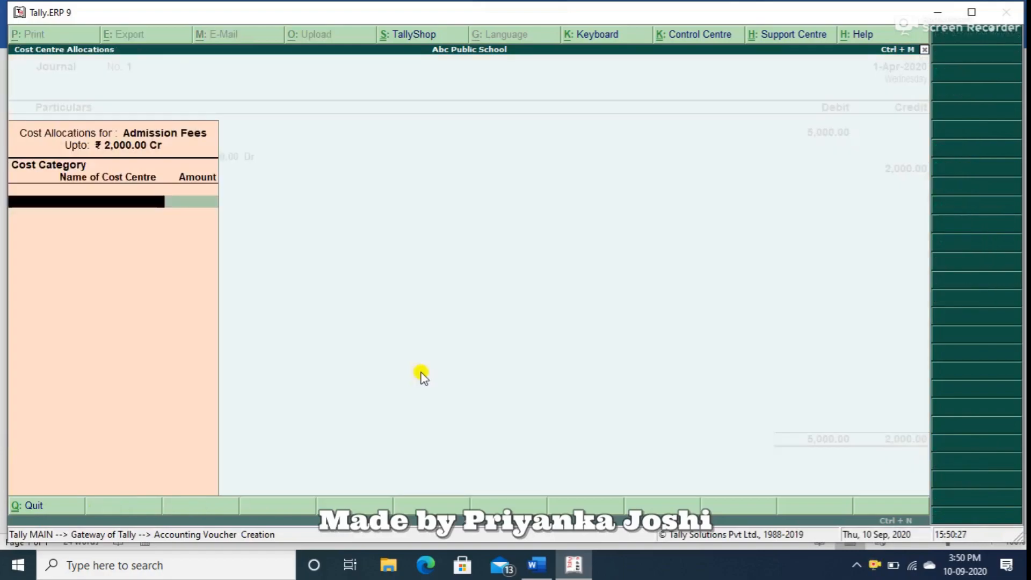
{"action": "key", "text": "Return"}
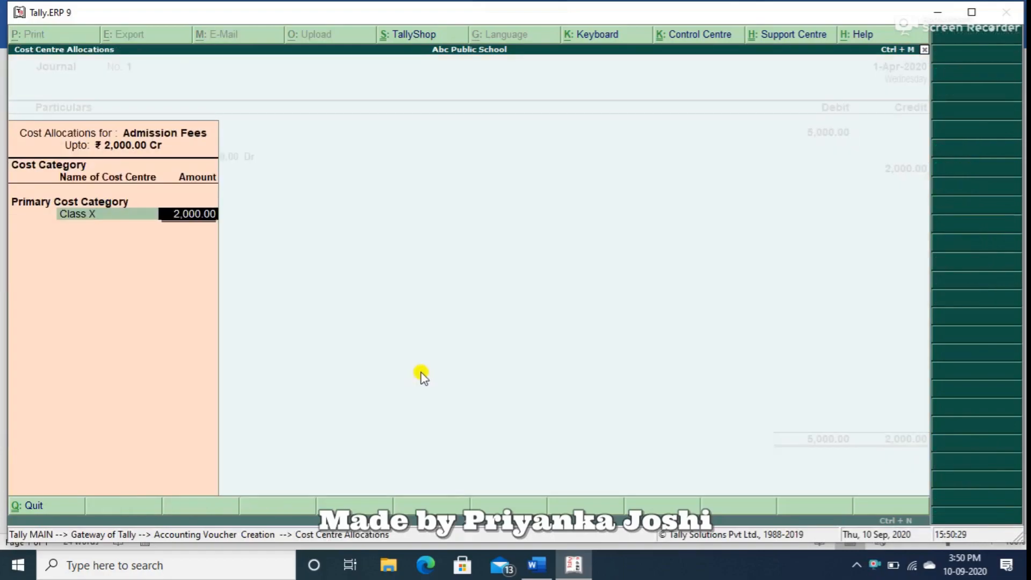
{"action": "key", "text": "Return"}
Add Tution Fees as the next credit in the journal and allocate 1500 to Class X in the Primary Cost Category.
{"action": "key", "text": "Return"}
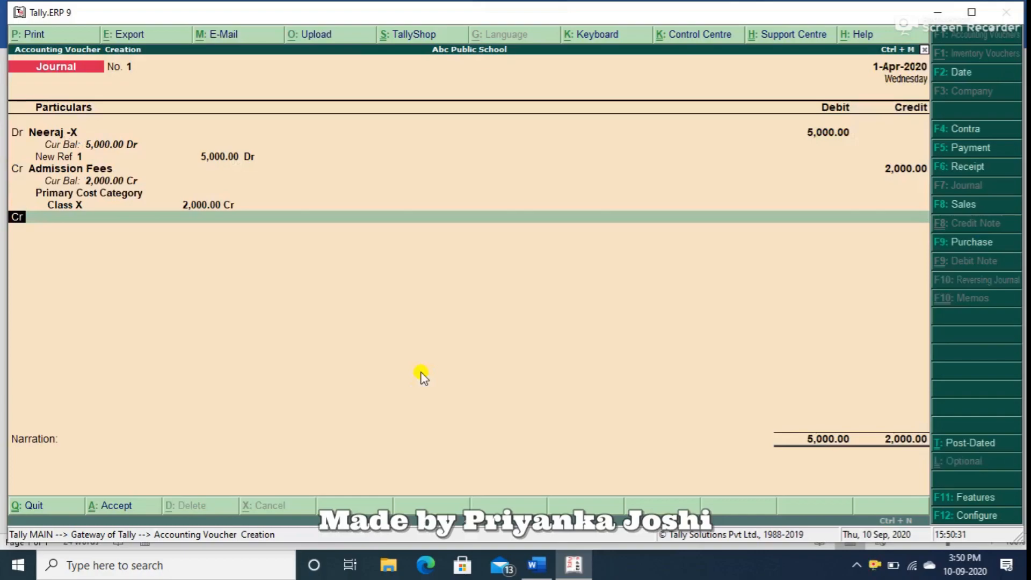
{"action": "key", "text": "Return"}
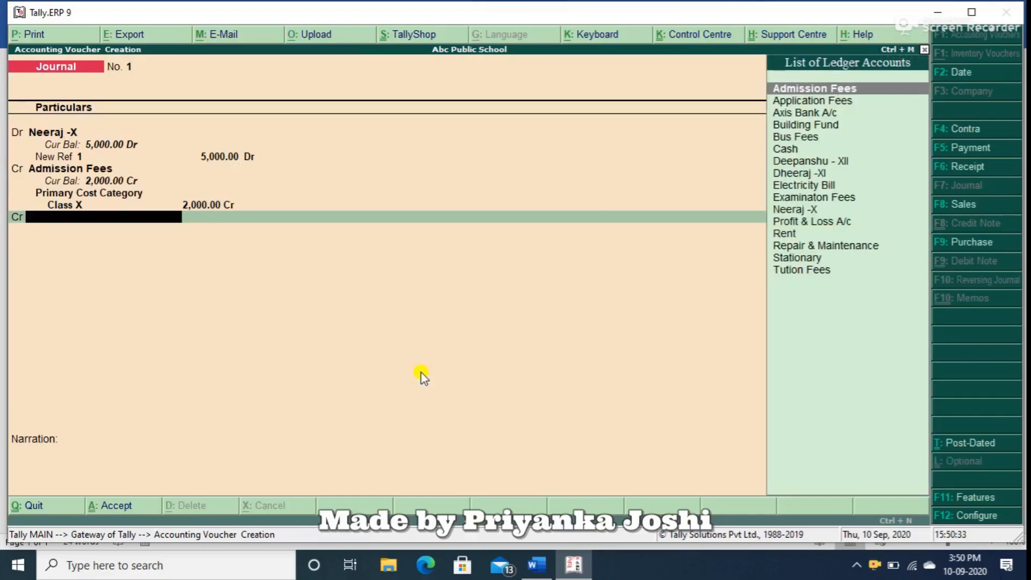
{"action": "type", "text": "tu"}
{"action": "key", "text": "Return"}
{"action": "key", "text": "Return"}
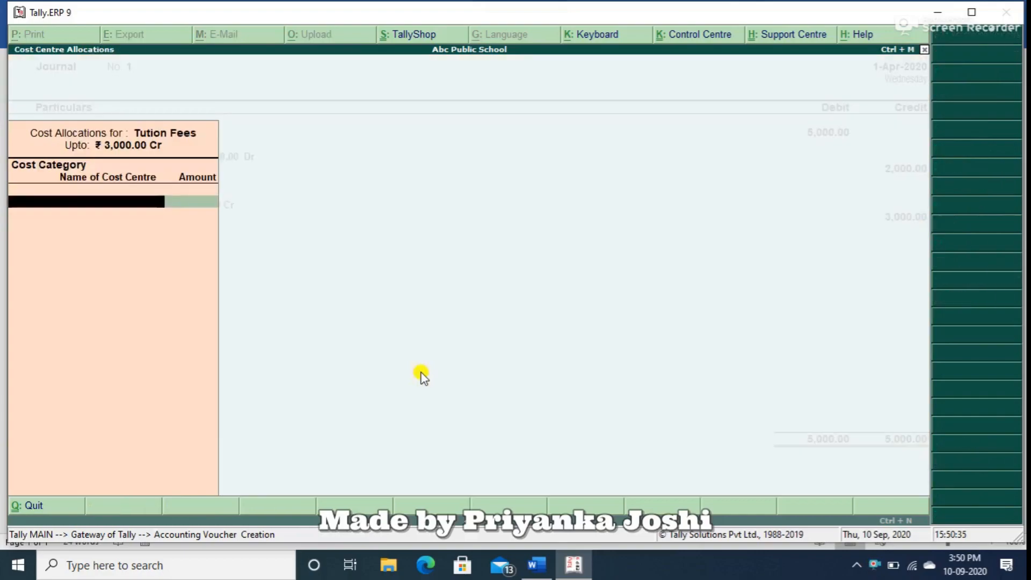
{"action": "key", "text": "Return"}
{"action": "key", "text": "Return"}
{"action": "type", "text": "1500"}
{"action": "key", "text": "Return"}
{"action": "key", "text": "Return"}
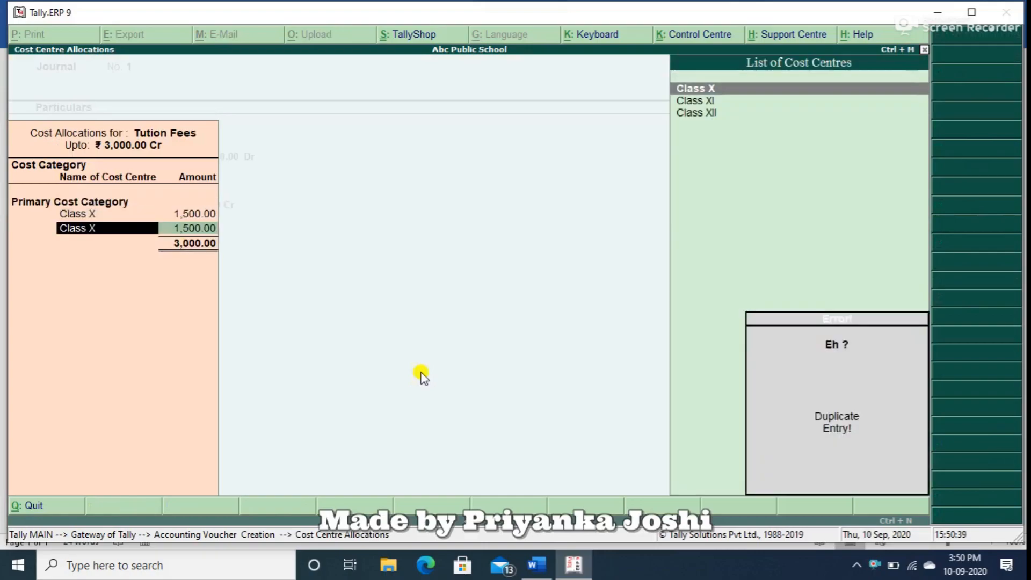
Go back and set the Tution Fees credit to 1500, with the whole amount allocated to Class X only.
{"action": "key", "text": "BackSpace"}
{"action": "key", "text": "BackSpace"}
{"action": "key", "text": "BackSpace"}
{"action": "key", "text": "BackSpace"}
{"action": "key", "text": "BackSpace"}
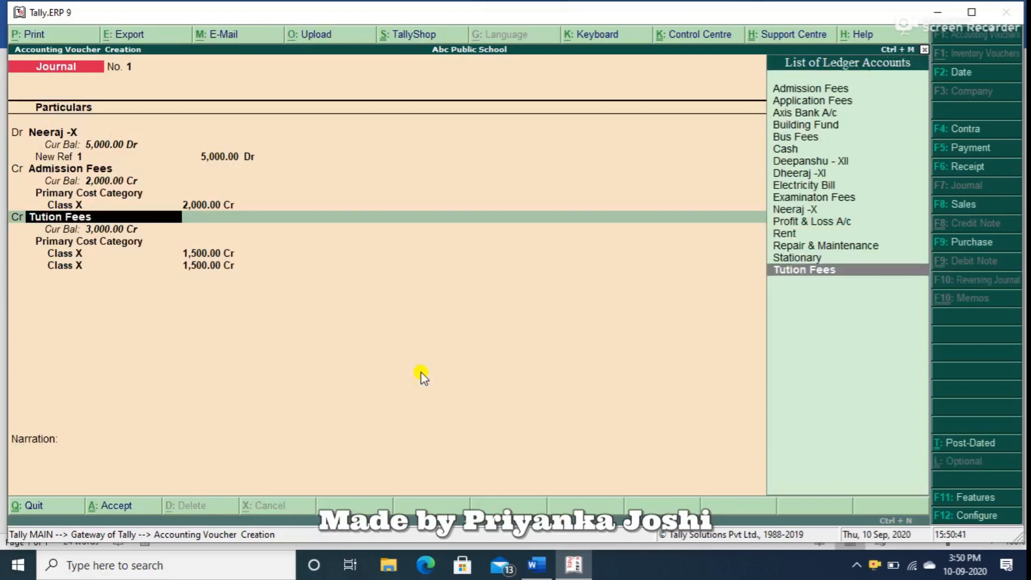
{"action": "key", "text": "Return"}
{"action": "type", "text": "1500"}
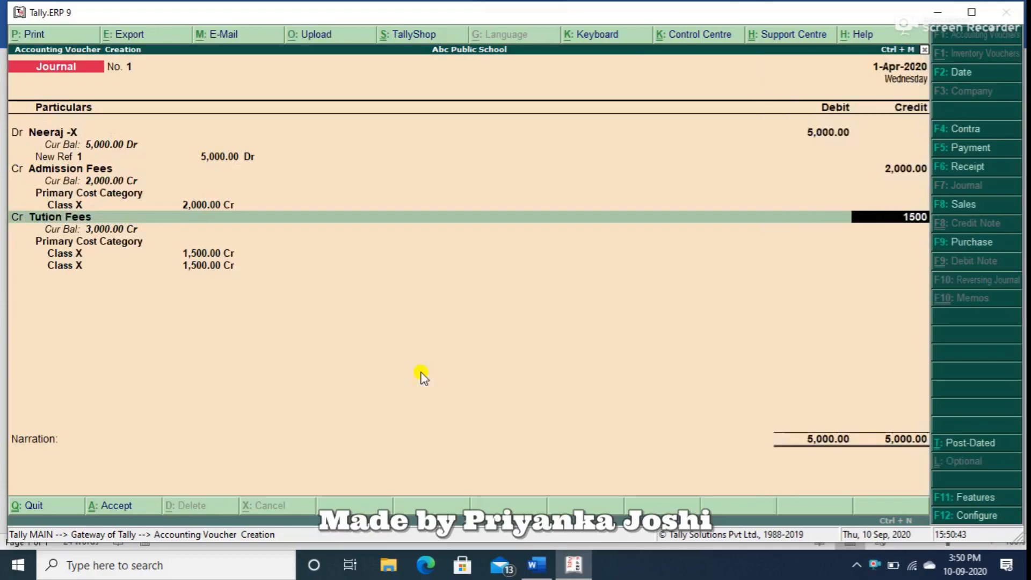
{"action": "key", "text": "Return"}
{"action": "key", "text": "Return"}
{"action": "key", "text": "Return"}
{"action": "key", "text": "Return"}
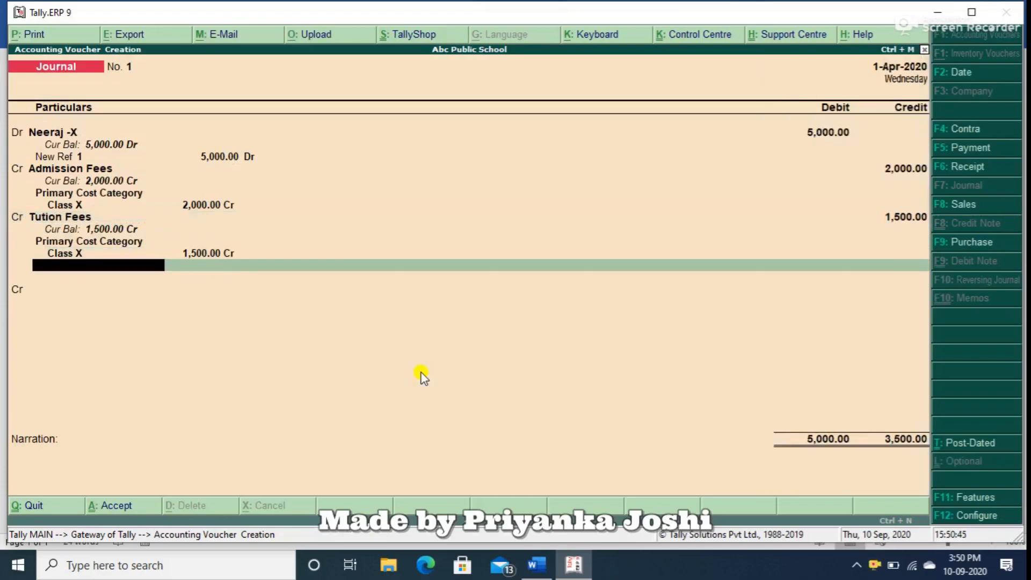
Credit Bus Fees with 500 in the journal and allocate the full amount to Class X.
{"action": "key", "text": "Return"}
{"action": "type", "text": "Bu"}
{"action": "key", "text": "Down"}
{"action": "key", "text": "Return"}
{"action": "type", "text": "500"}
{"action": "key", "text": "Return"}
{"action": "key", "text": "Return"}
{"action": "key", "text": "Return"}
{"action": "key", "text": "Return"}
{"action": "key", "text": "Return"}
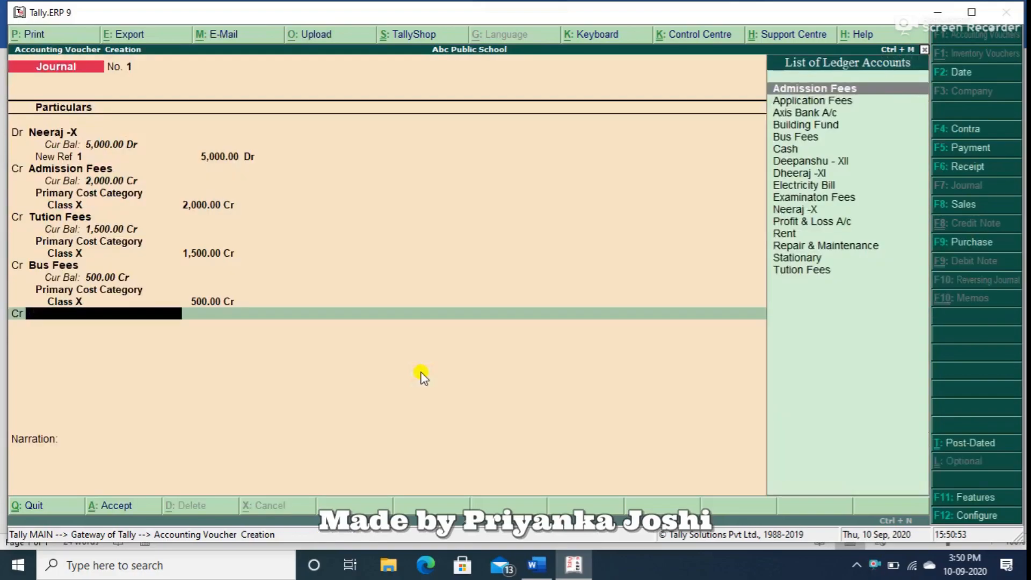
Credit Building Fund with the remaining 1,000.00, allocate it to Class X, and save the journal voucher without a narration.
{"action": "type", "text": "bu"}
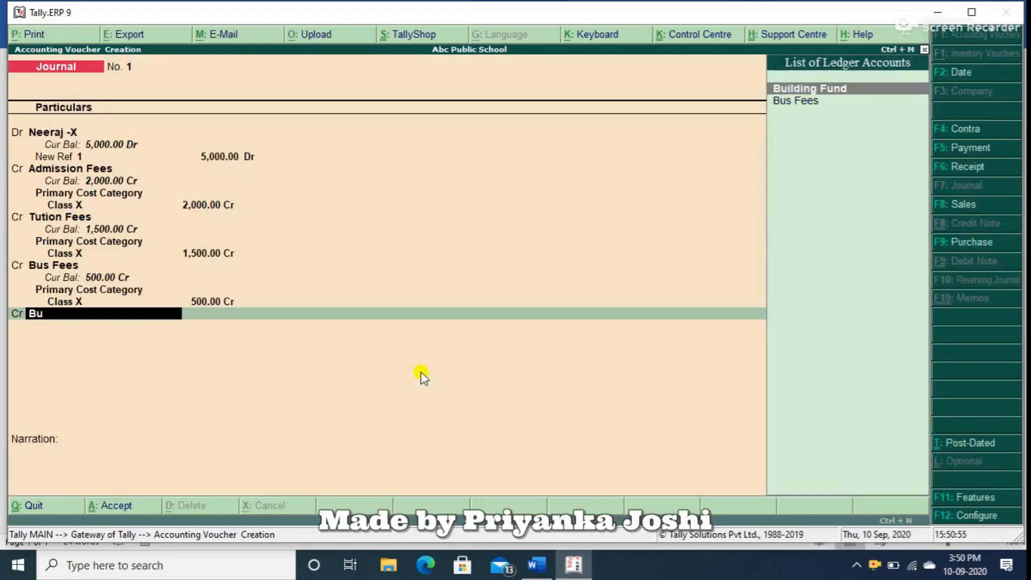
{"action": "key", "text": "Return"}
{"action": "key", "text": "Return"}
{"action": "key", "text": "Return"}
{"action": "key", "text": "Return"}
{"action": "key", "text": "Return"}
{"action": "key", "text": "Return"}
{"action": "key", "text": "Return"}
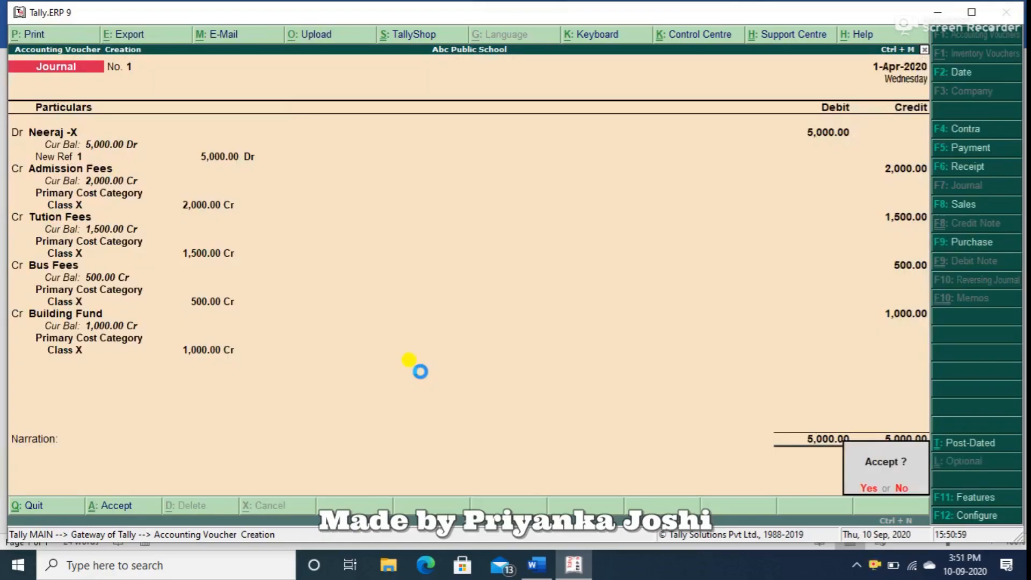
{"action": "key", "text": "Return"}
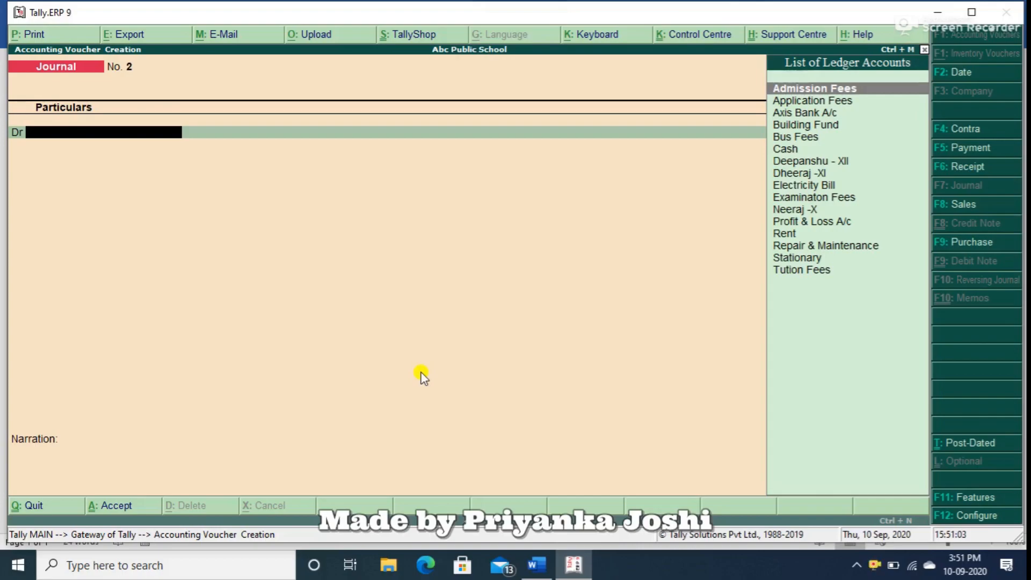
Start a sales voucher for the class XI student's ledger and accept the party details without adding despatch or order information.
{"action": "key", "text": "F8"}
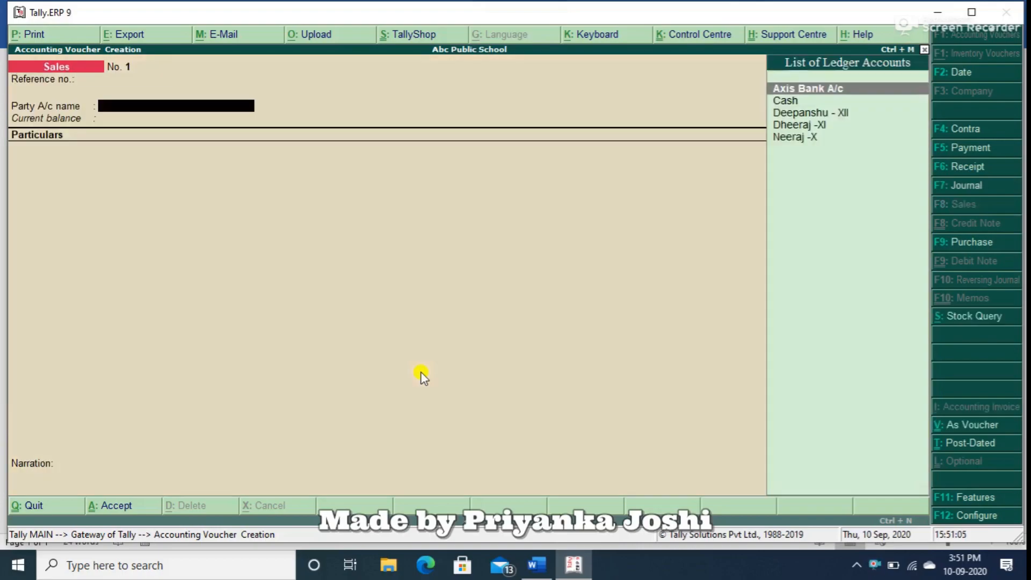
{"action": "type", "text": "Dh"}
{"action": "key", "text": "Return"}
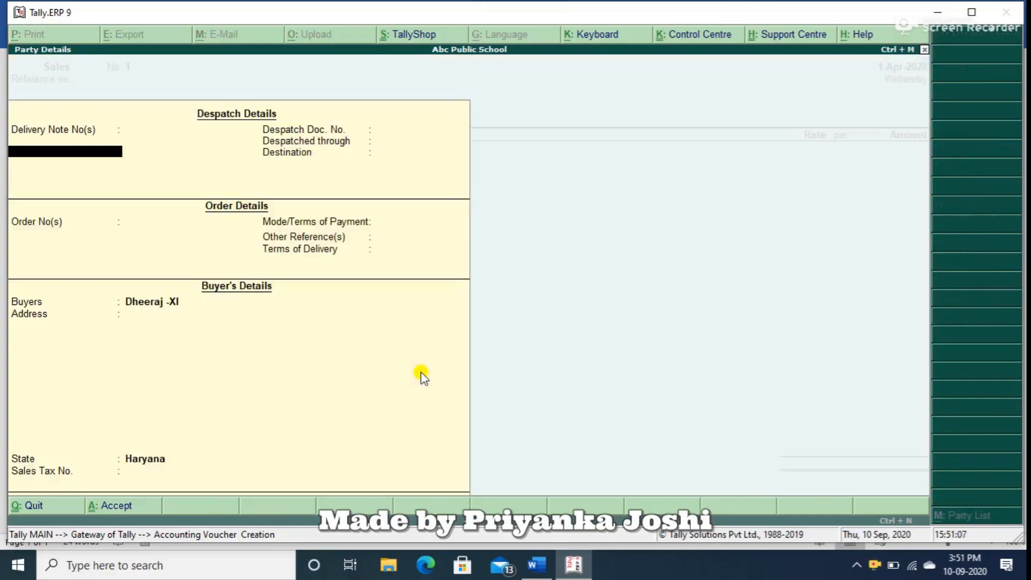
{"action": "key", "text": "ctrl+a"}
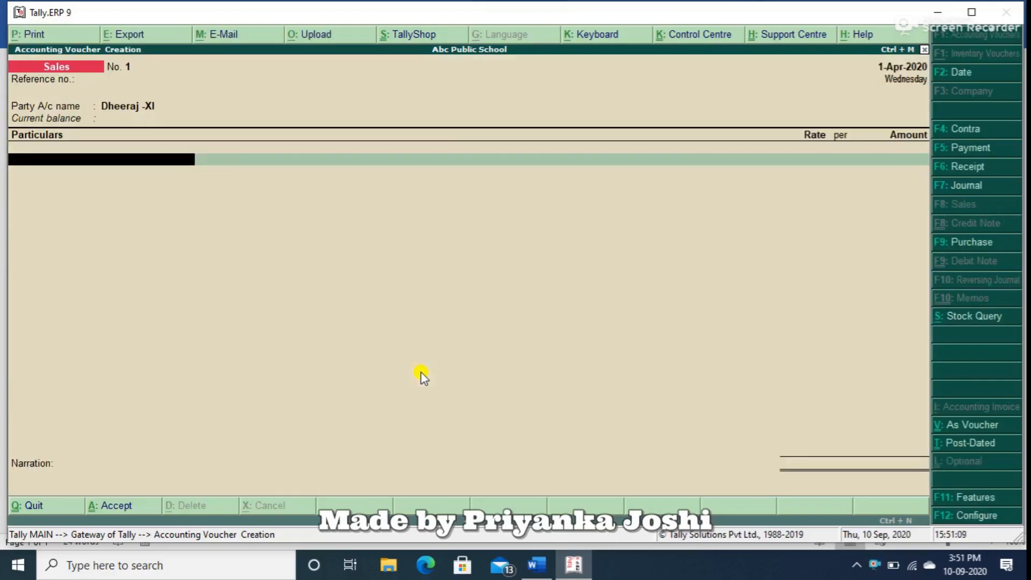
Add Tution Fees of 2000 to the sales voucher and allocate the full amount to Class XI.
{"action": "type", "text": "Tut"}
{"action": "key", "text": "Return"}
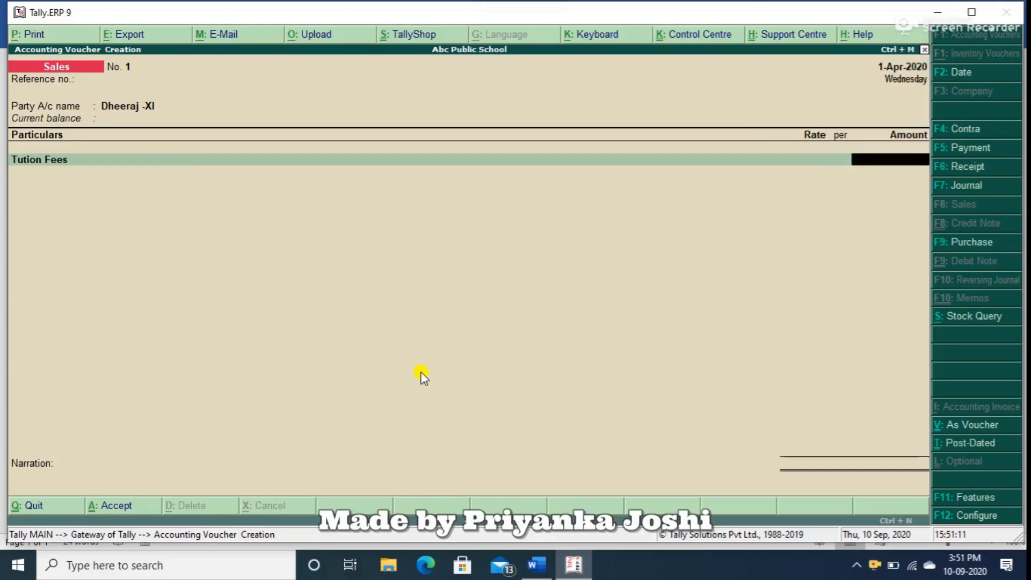
{"action": "type", "text": "2000"}
{"action": "key", "text": "Return"}
{"action": "type", "text": "Cl"}
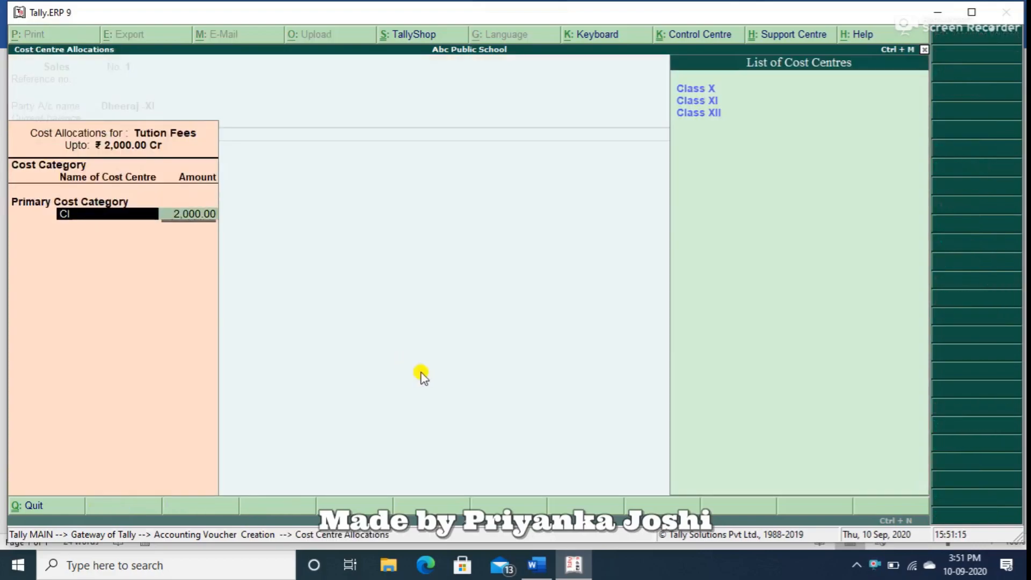
{"action": "key", "text": "Down"}
{"action": "key", "text": "Return"}
{"action": "key", "text": "Return"}
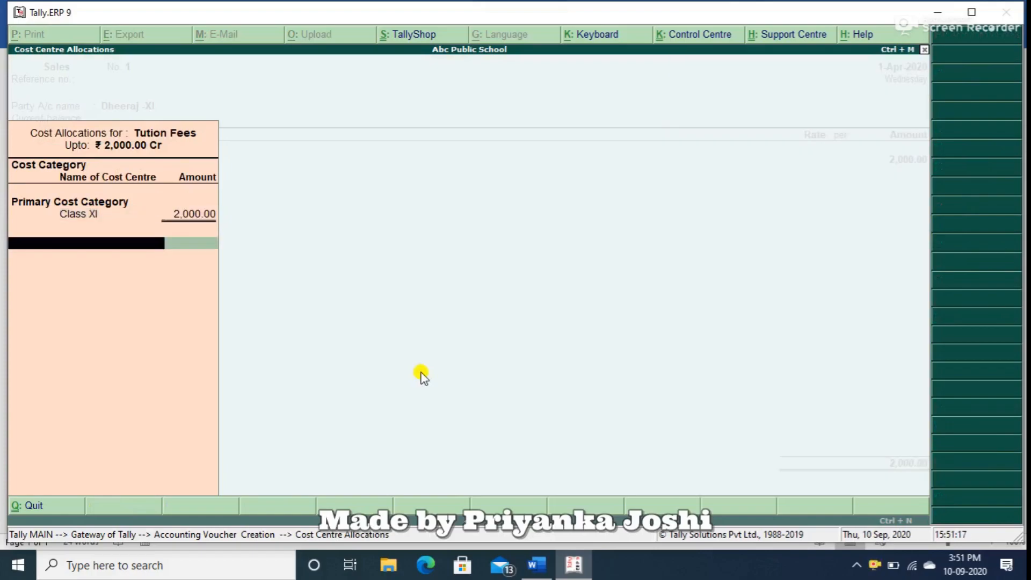
{"action": "key", "text": "Return"}
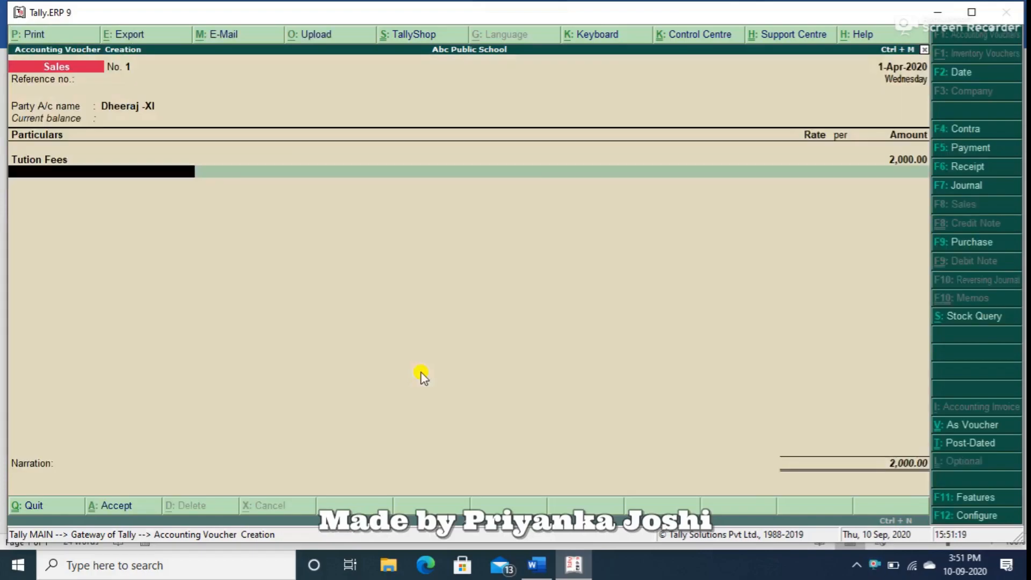
Add Bus Fees of 500 to the sales voucher and allocate the full amount to Class XI.
{"action": "type", "text": "Bus"}
{"action": "key", "text": "Return"}
{"action": "key", "text": "Return"}
{"action": "type", "text": "500"}
{"action": "key", "text": "Return"}
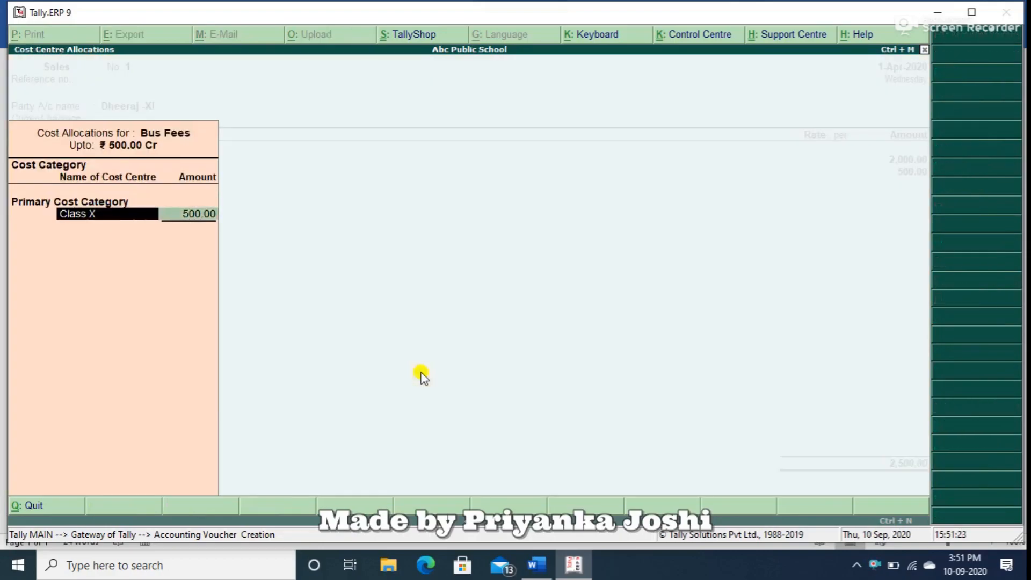
{"action": "type", "text": "C"}
{"action": "key", "text": "Down"}
{"action": "key", "text": "Down"}
{"action": "key", "text": "Return"}
{"action": "key", "text": "Return"}
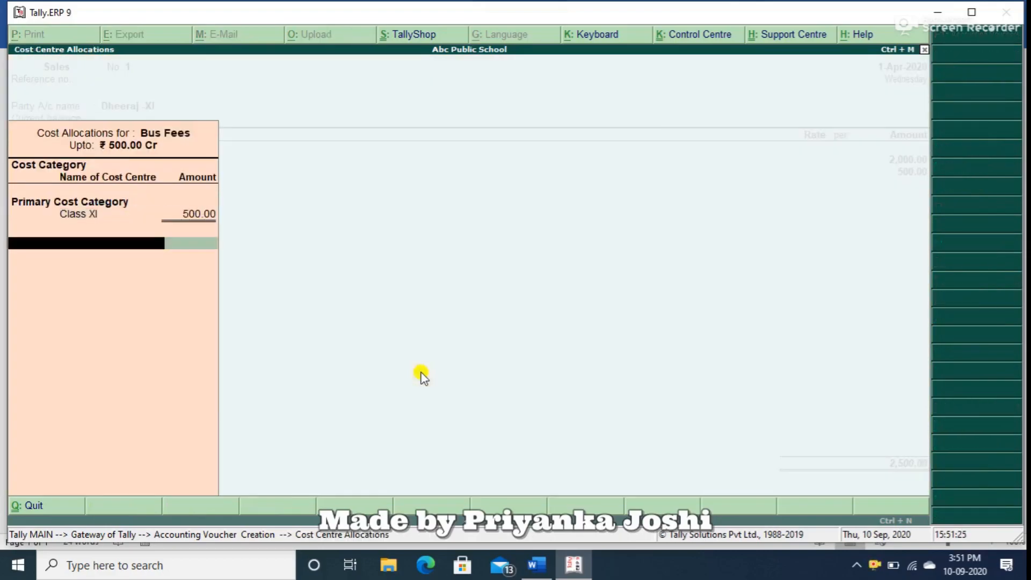
{"action": "key", "text": "Return"}
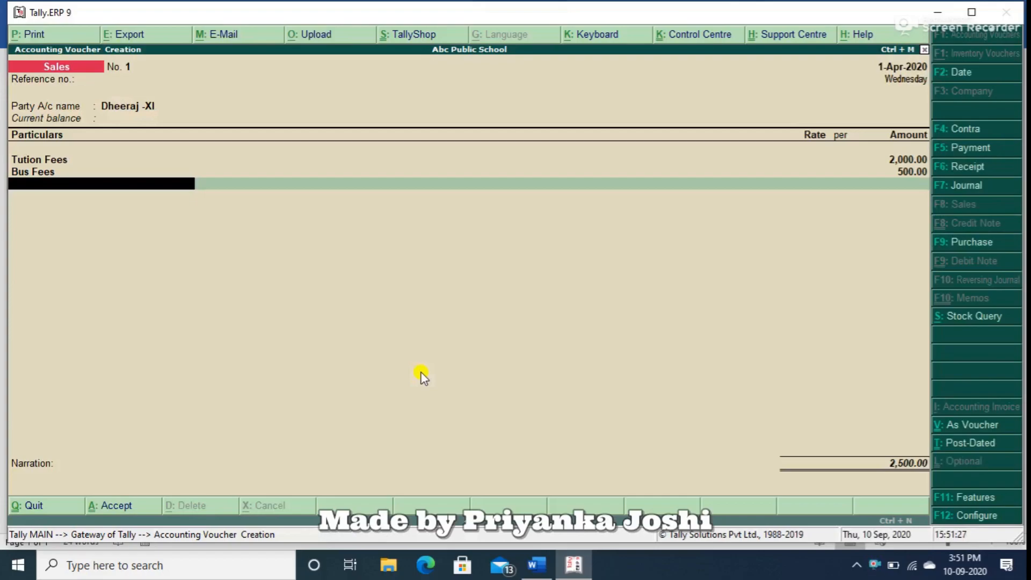
Add Building Fund of 1000 to the sales voucher and allocate the full amount to Class XI.
{"action": "type", "text": "Bui"}
{"action": "key", "text": "Return"}
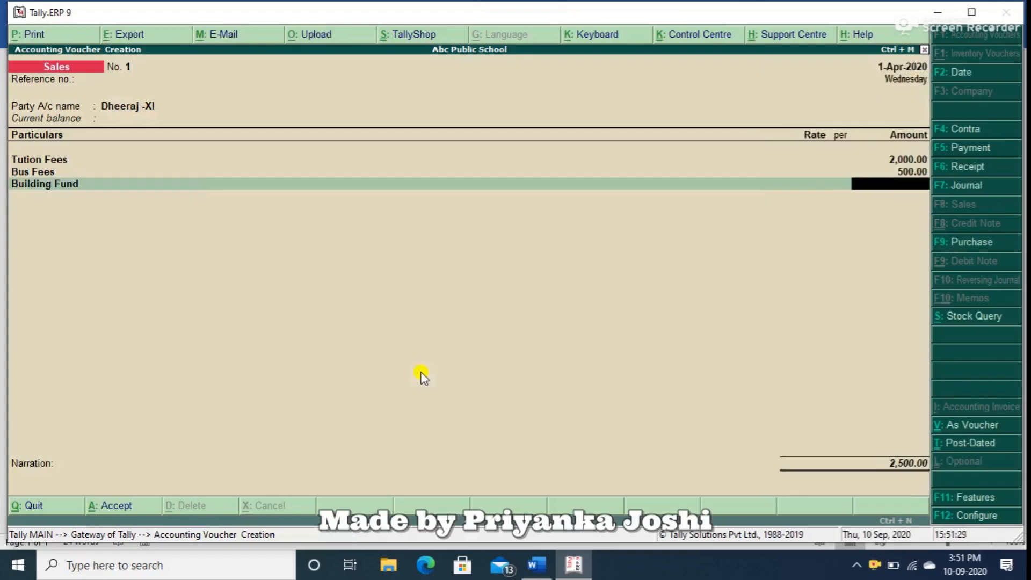
{"action": "type", "text": "1000"}
{"action": "key", "text": "Return"}
{"action": "key", "text": "Return"}
{"action": "type", "text": "C"}
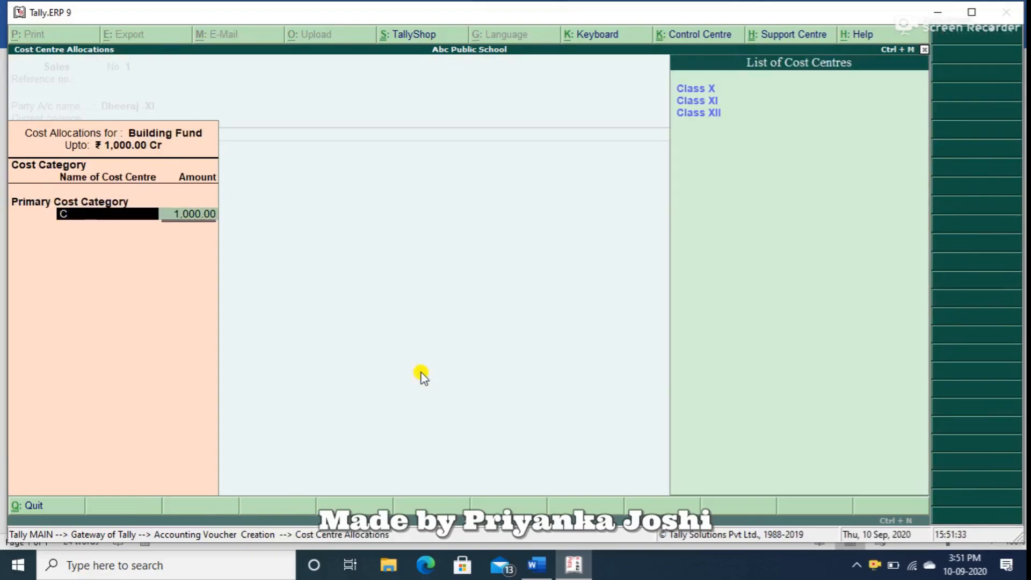
{"action": "key", "text": "Down"}
{"action": "key", "text": "Return"}
{"action": "key", "text": "Return"}
{"action": "key", "text": "Return"}
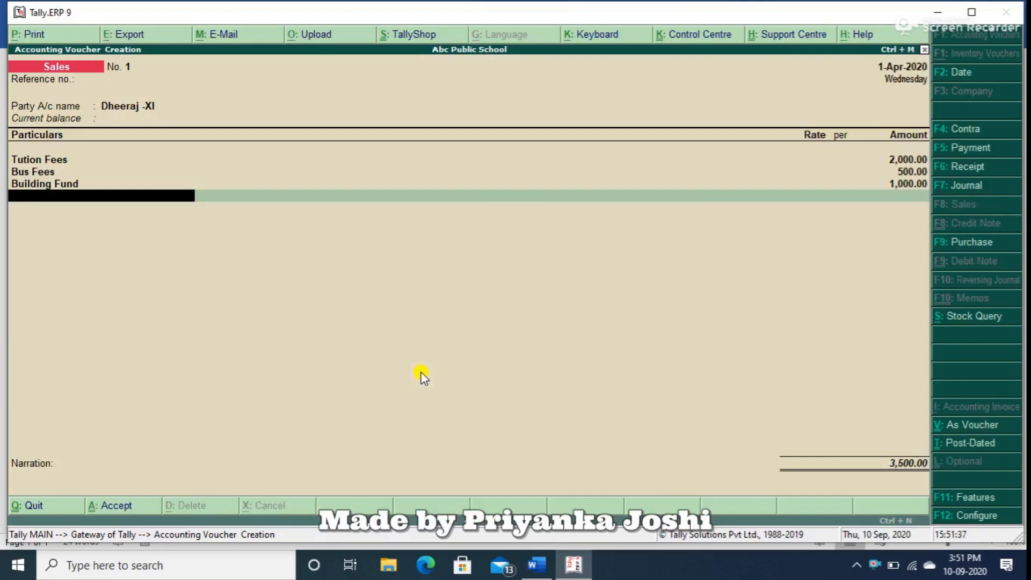
Add Examinaton Fees of 1,500 to the sales voucher and allocate the full amount to Class XI.
{"action": "type", "text": "Ex"}
{"action": "key", "text": "Return"}
{"action": "key", "text": "Return"}
{"action": "type", "text": "1,5"}
{"action": "type", "text": "00"}
{"action": "key", "text": "Return"}
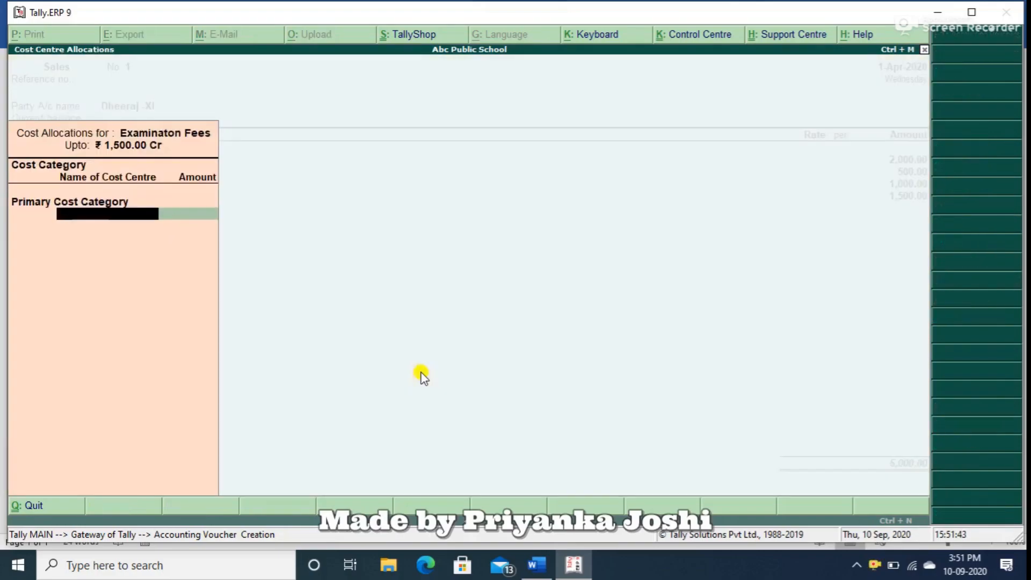
{"action": "type", "text": "C"}
{"action": "key", "text": "Down"}
{"action": "key", "text": "Return"}
{"action": "key", "text": "Return"}
{"action": "key", "text": "Return"}
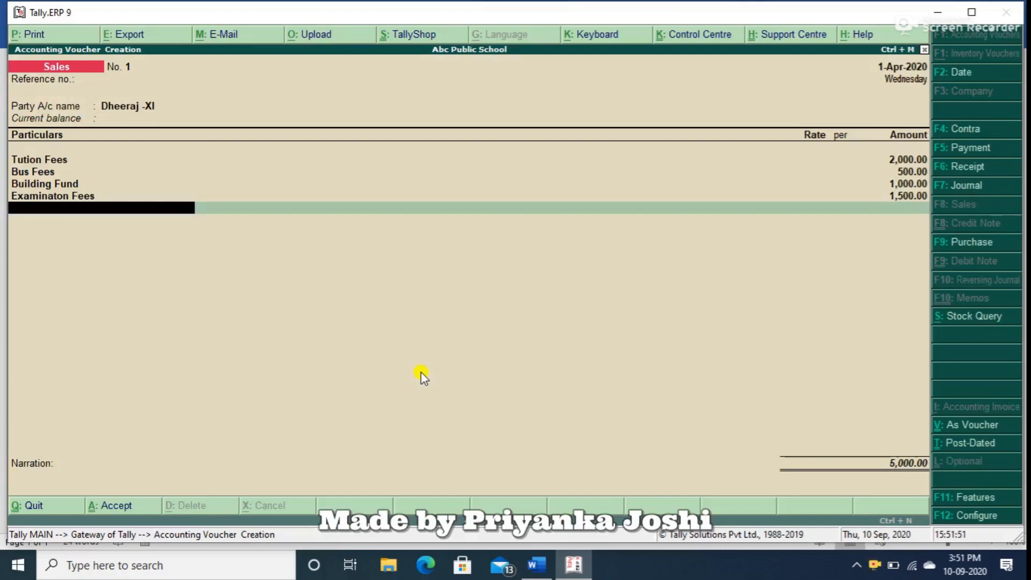
Record the student's 5,000.00 bill as New Ref 1 and save the sales voucher without a narration.
{"action": "key", "text": "Return"}
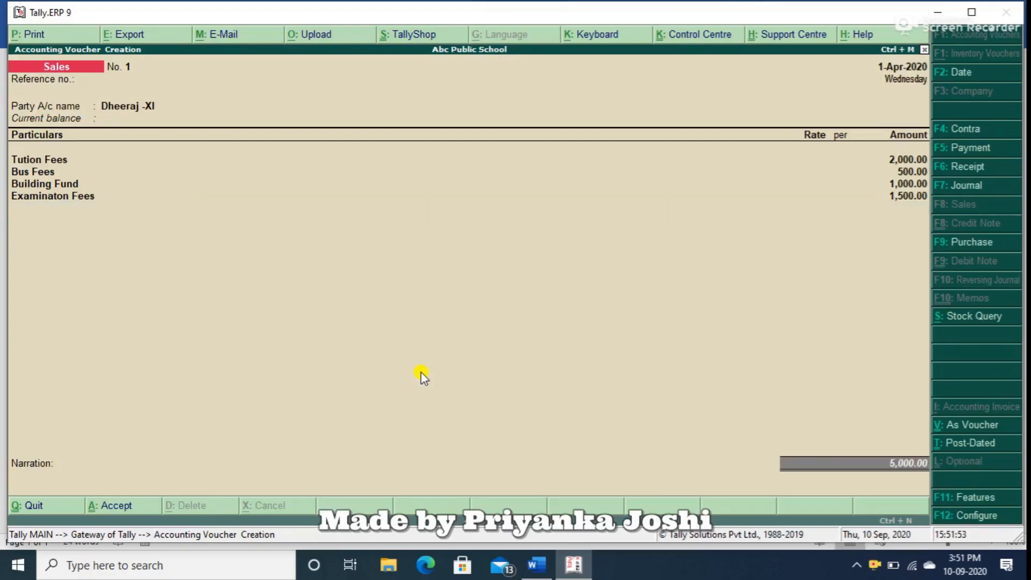
{"action": "key", "text": "Return"}
{"action": "key", "text": "Return"}
{"action": "key", "text": "Return"}
{"action": "key", "text": "Return"}
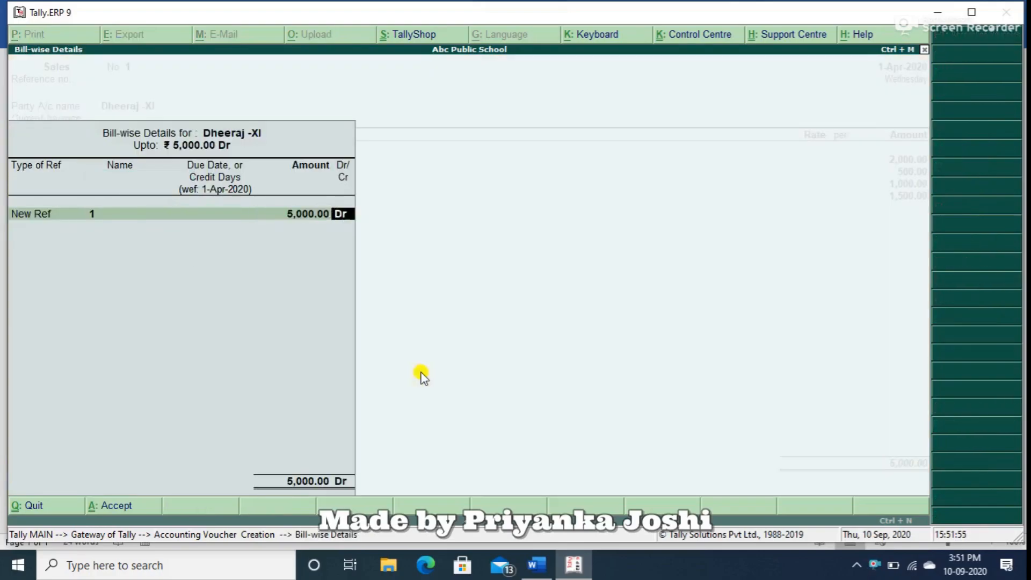
{"action": "key", "text": "Return"}
{"action": "key", "text": "Return"}
{"action": "key", "text": "Return"}
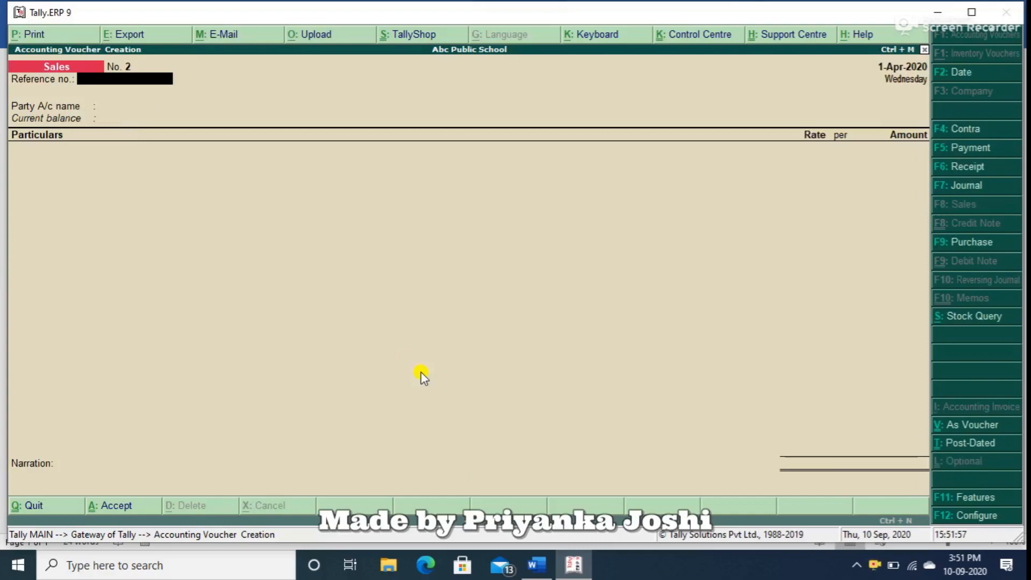
Start a receipt voucher and credit the class X student's ledger with 5000, recorded as Agst Ref 1.
{"action": "key", "text": "F6"}
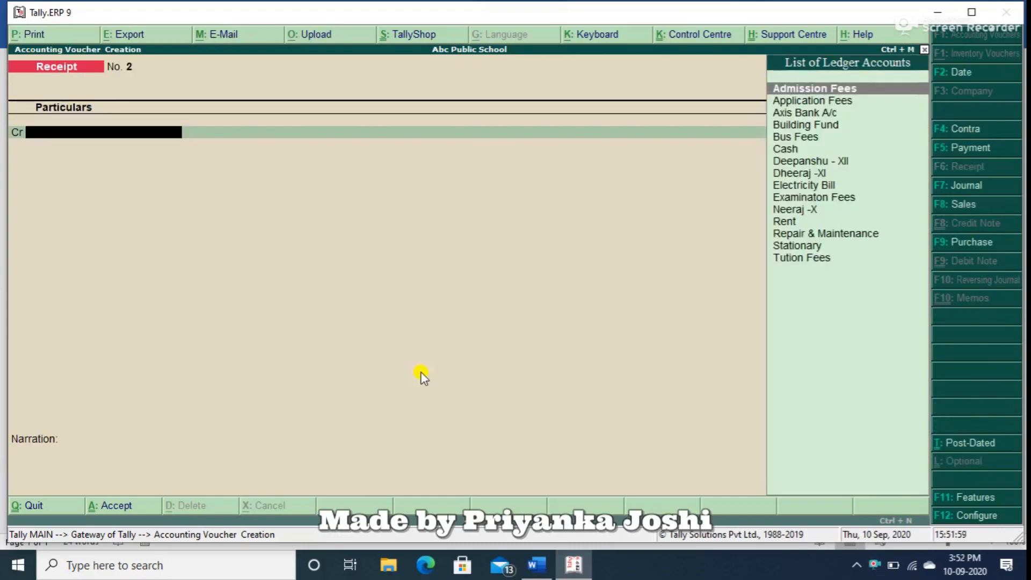
{"action": "type", "text": "ne"}
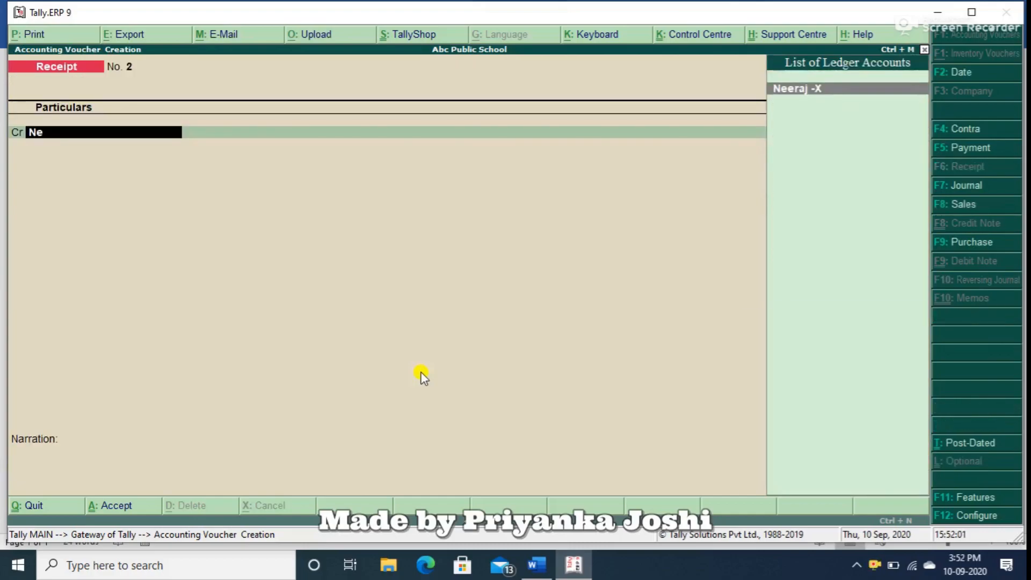
{"action": "key", "text": "Return"}
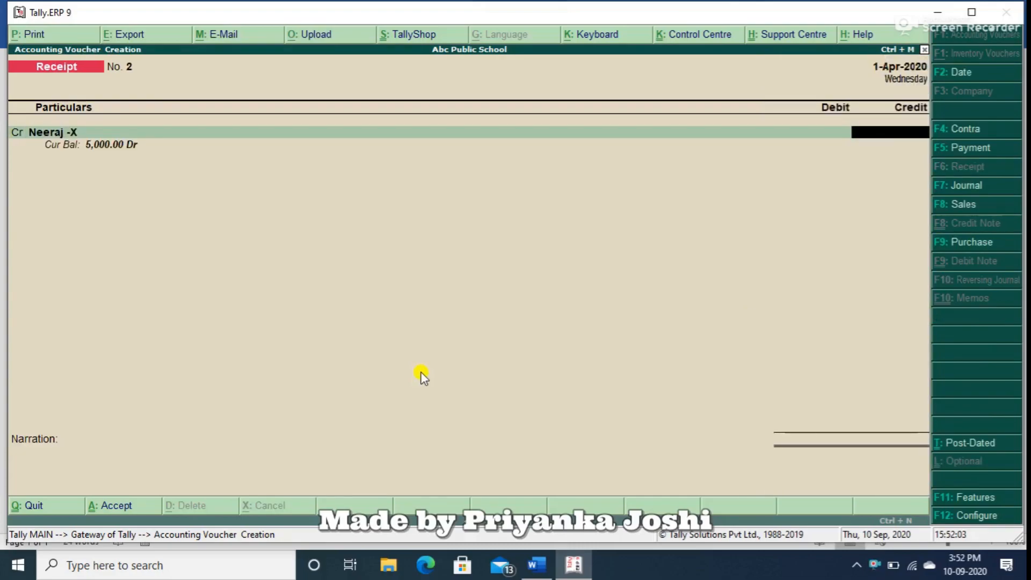
{"action": "type", "text": "5,000"}
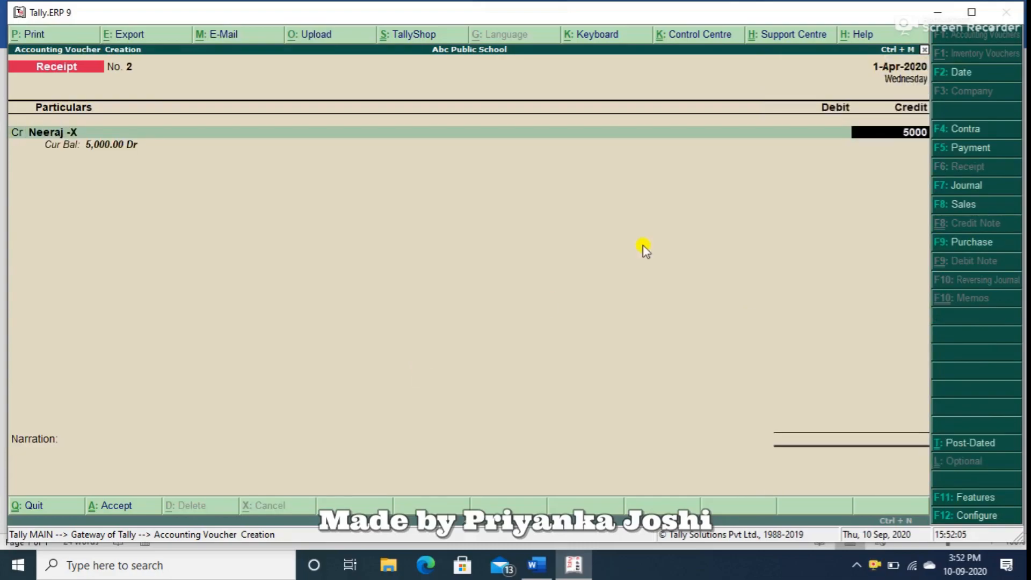
{"action": "key", "text": "Return"}
{"action": "key", "text": "Return"}
{"action": "key", "text": "Return"}
{"action": "key", "text": "Return"}
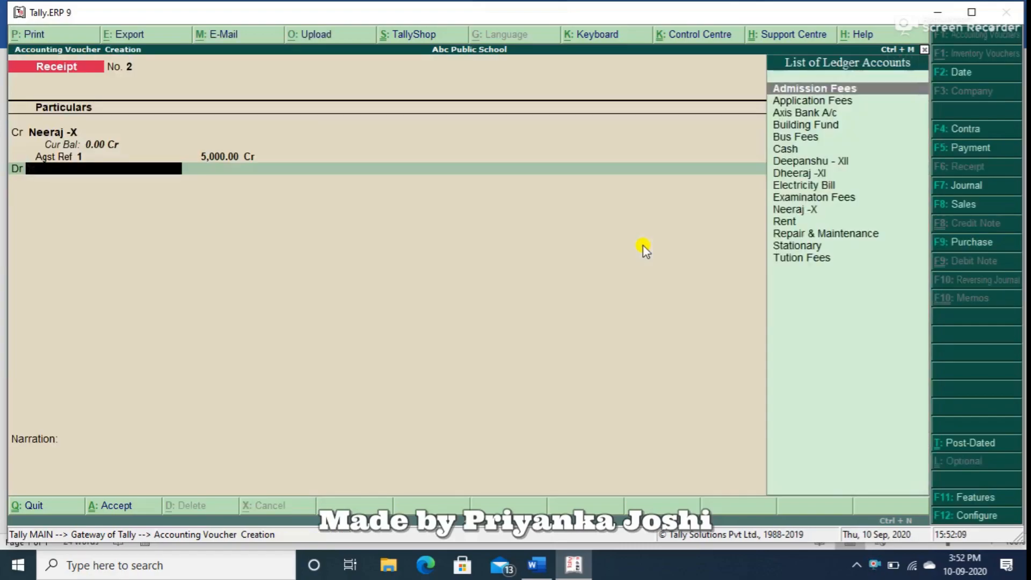
Debit Axis Bank A/c with 5,000.00 as Cheque/DD and save the receipt voucher without a narration.
{"action": "type", "text": "ax"}
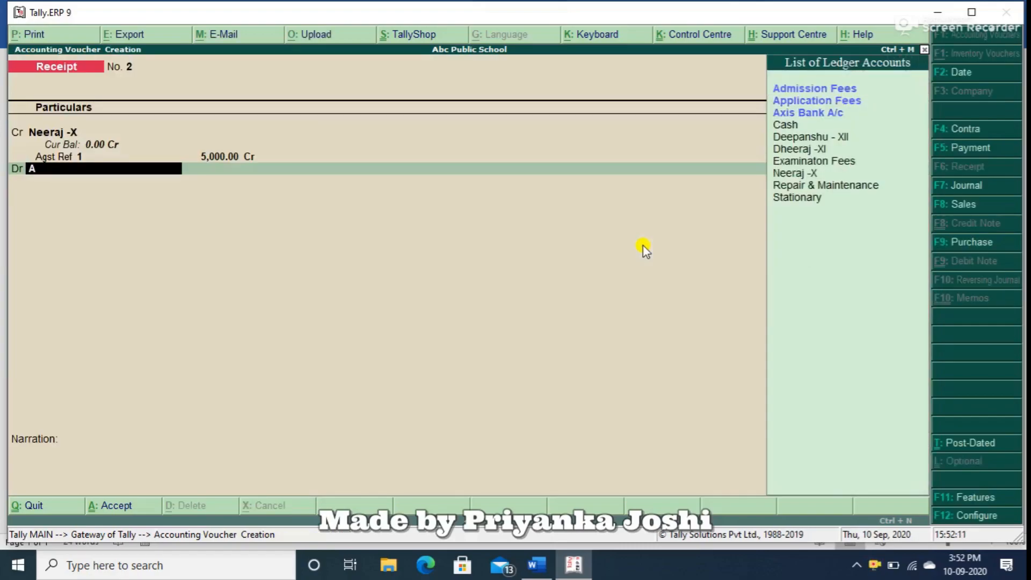
{"action": "key", "text": "Return"}
{"action": "key", "text": "Return"}
{"action": "key", "text": "Return"}
{"action": "key", "text": "Return"}
{"action": "key", "text": "Return"}
{"action": "key", "text": "Return"}
{"action": "key", "text": "Return"}
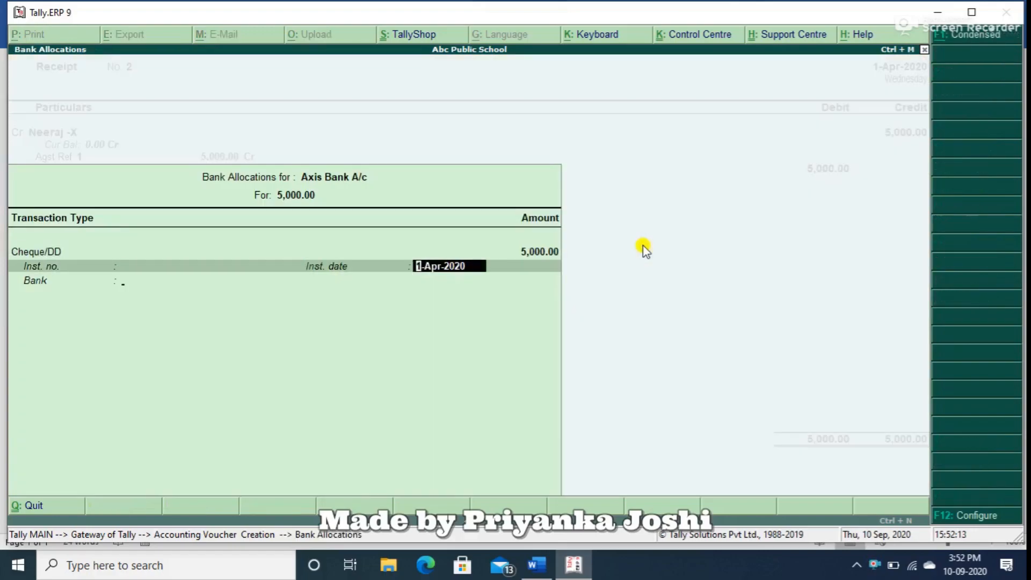
{"action": "key", "text": "Return"}
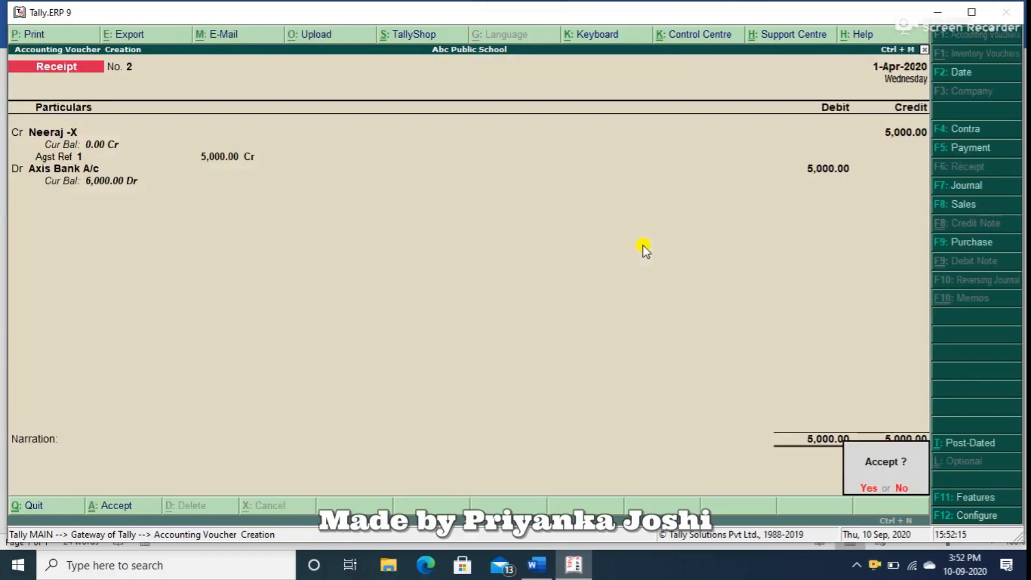
{"action": "key", "text": "Return"}
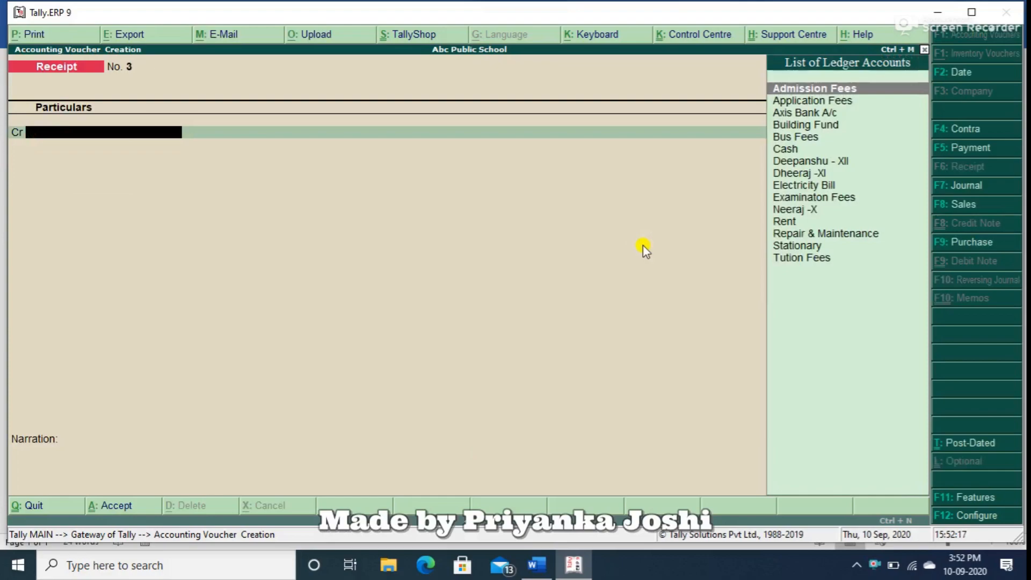
Credit the class XI student's ledger with 4000 in a new receipt voucher, recorded as Agst Ref 1.
{"action": "type", "text": "D"}
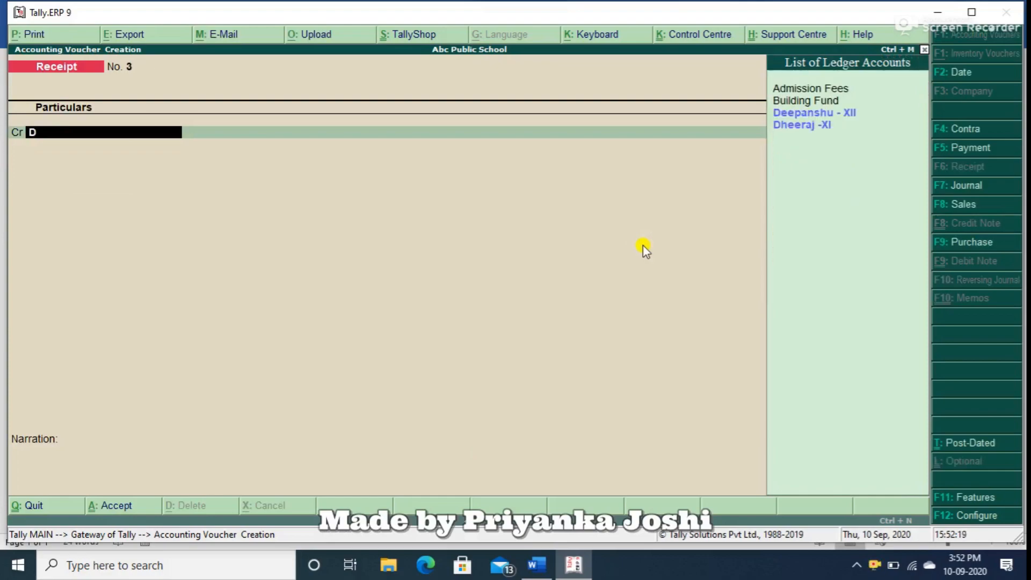
{"action": "key", "text": "Down"}
{"action": "key", "text": "Return"}
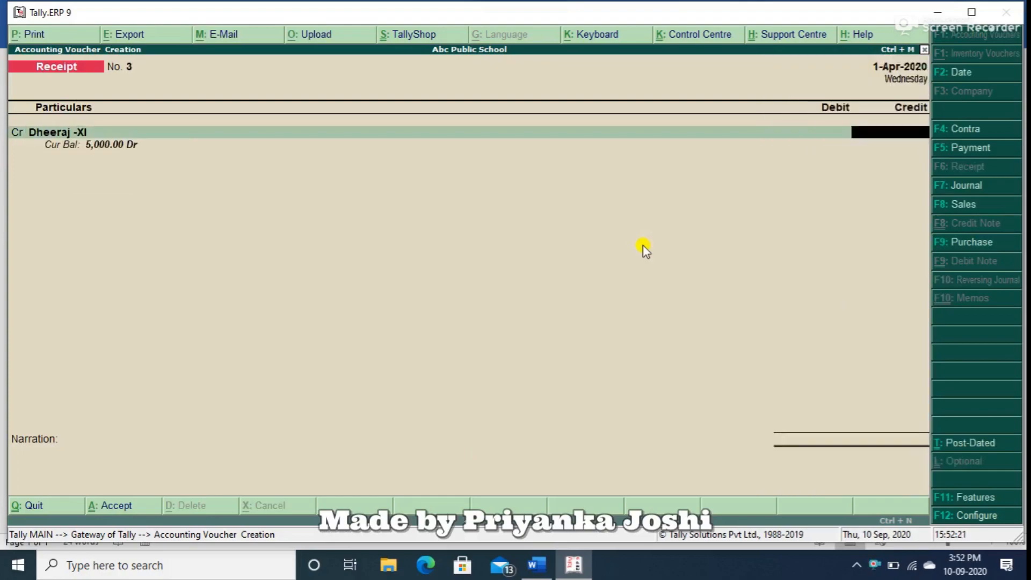
{"action": "type", "text": "4000"}
{"action": "key", "text": "Return"}
{"action": "key", "text": "Return"}
{"action": "key", "text": "Return"}
{"action": "key", "text": "Return"}
{"action": "key", "text": "Return"}
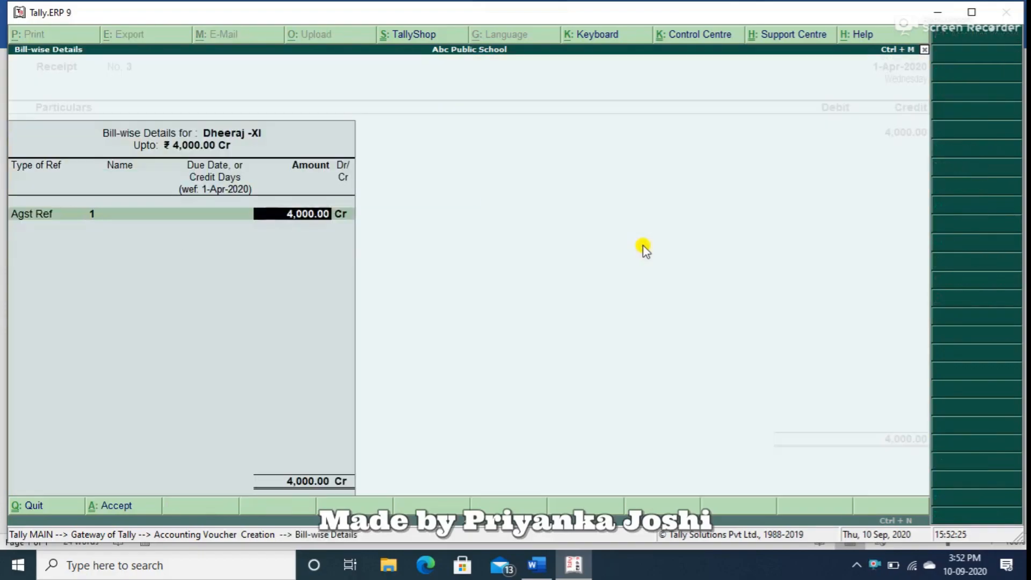
Debit Axis Bank A/c with 4,000.00, save the receipt voucher and return to the Gateway of Tally.
{"action": "type", "text": "x"}
{"action": "key", "text": "Return"}
{"action": "key", "text": "Return"}
{"action": "key", "text": "Return"}
{"action": "key", "text": "Return"}
{"action": "key", "text": "Return"}
{"action": "key", "text": "Return"}
{"action": "key", "text": "Return"}
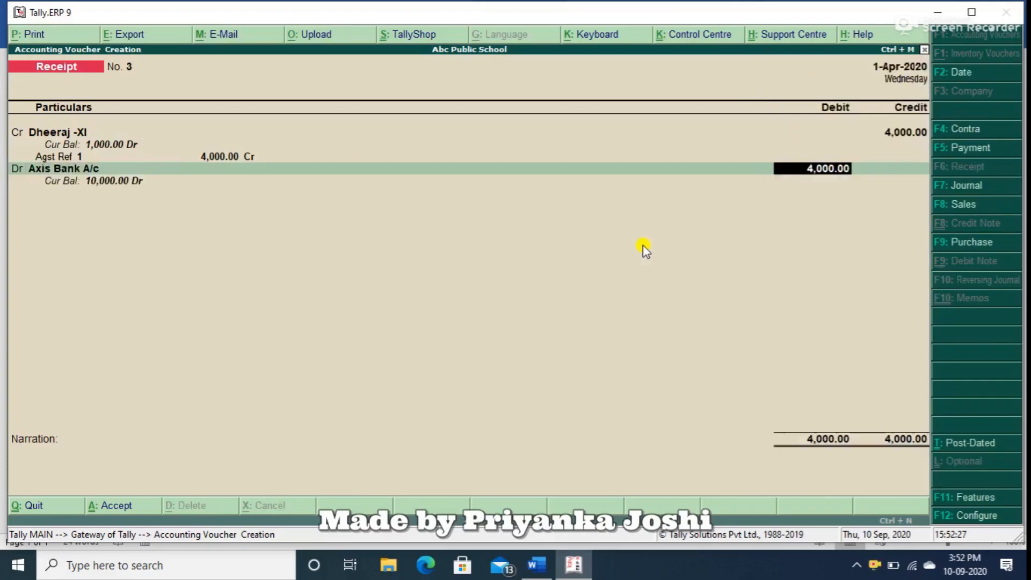
{"action": "key", "text": "Return"}
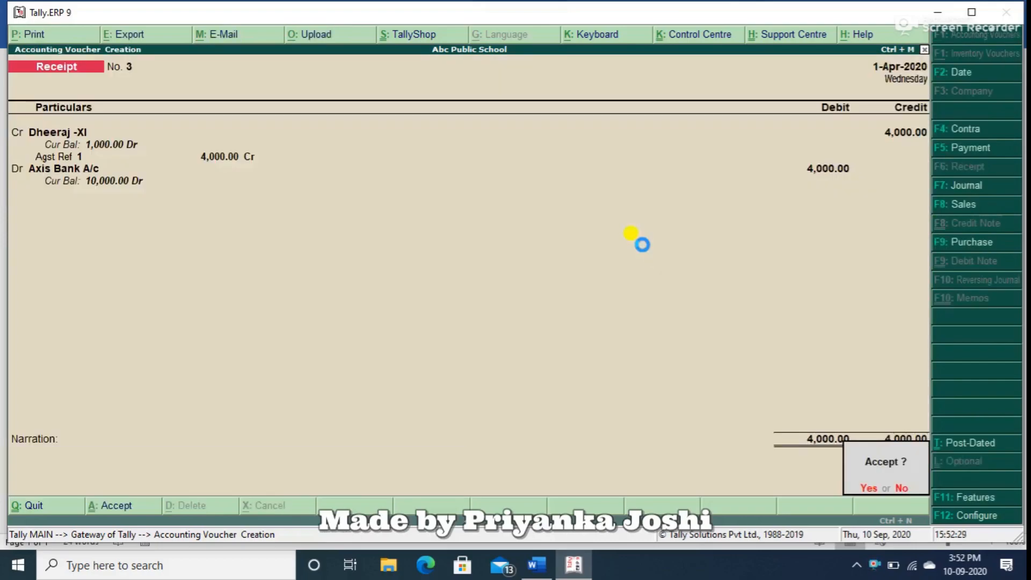
{"action": "key", "text": "Return"}
{"action": "key", "text": "Escape"}
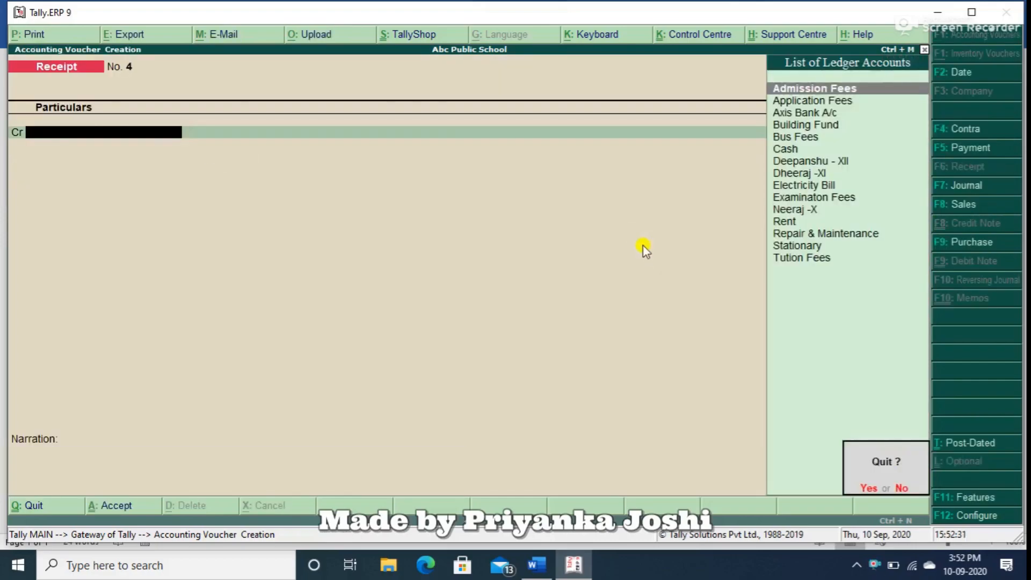
{"action": "key", "text": "Return"}
{"action": "key", "text": "Escape"}
{"action": "key", "text": "Escape"}
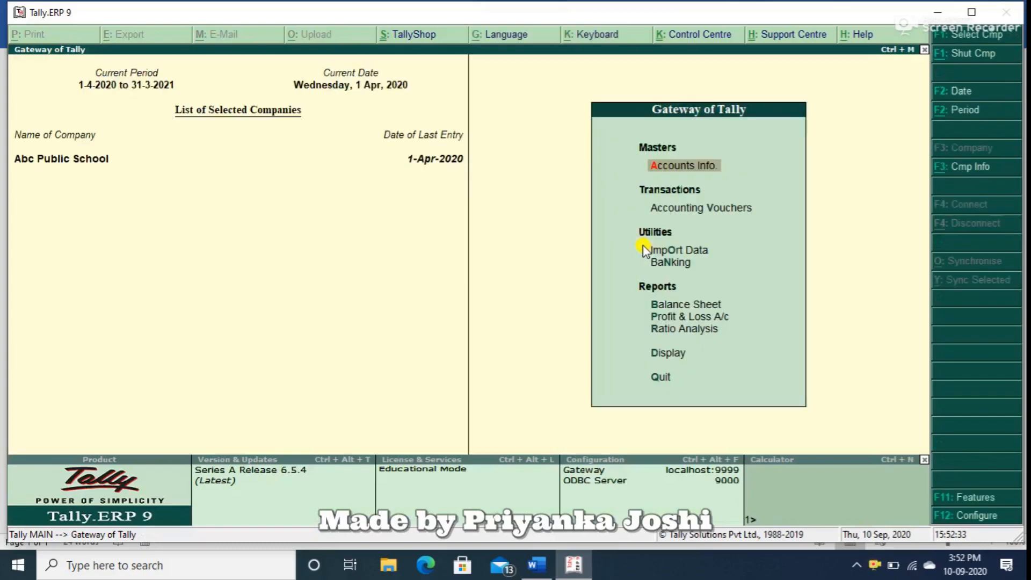
Display the outstanding receivables report in detailed view.
{"action": "key", "text": "d"}
{"action": "key", "text": "s"}
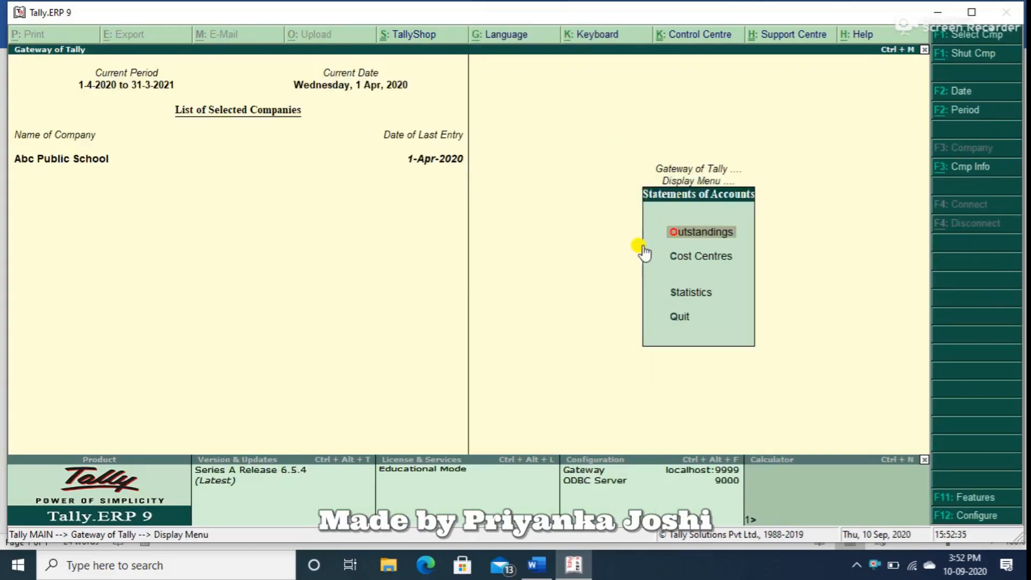
{"action": "key", "text": "o"}
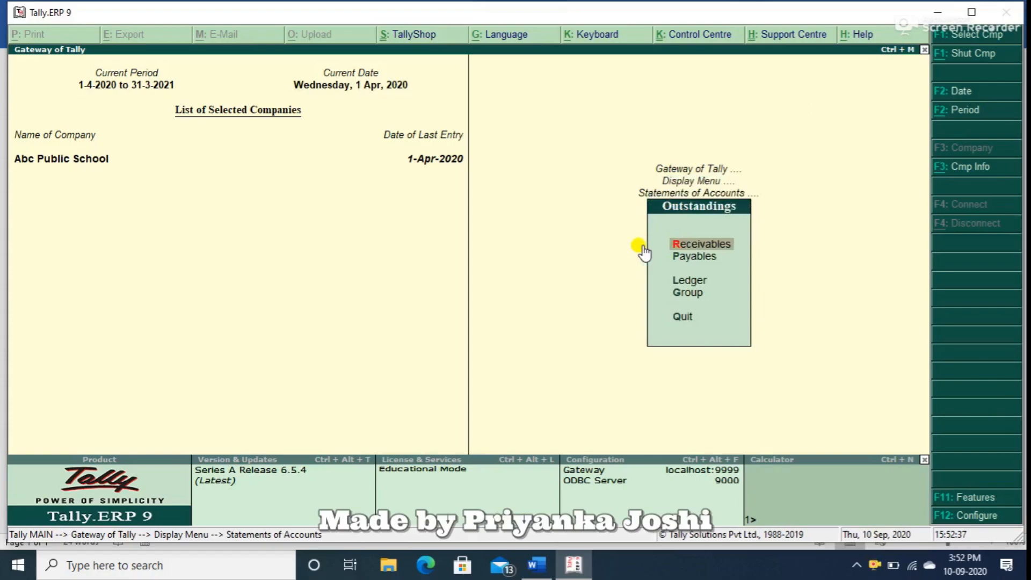
{"action": "key", "text": "r"}
{"action": "key", "text": "alt+F1"}
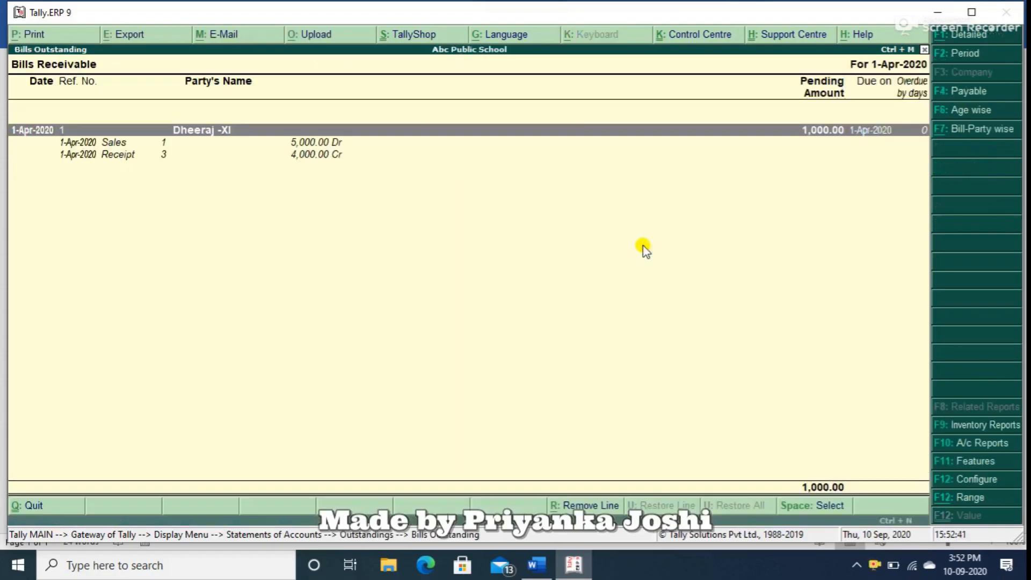
Examine the class XI student's pending bill with its sales and receipt entries and return to the Gateway of Tally.
{"action": "key", "text": "Down"}
{"action": "key", "text": "Down"}
{"action": "key", "text": "Up"}
{"action": "key", "text": "Down"}
{"action": "key", "text": "Up"}
{"action": "key", "text": "Up"}
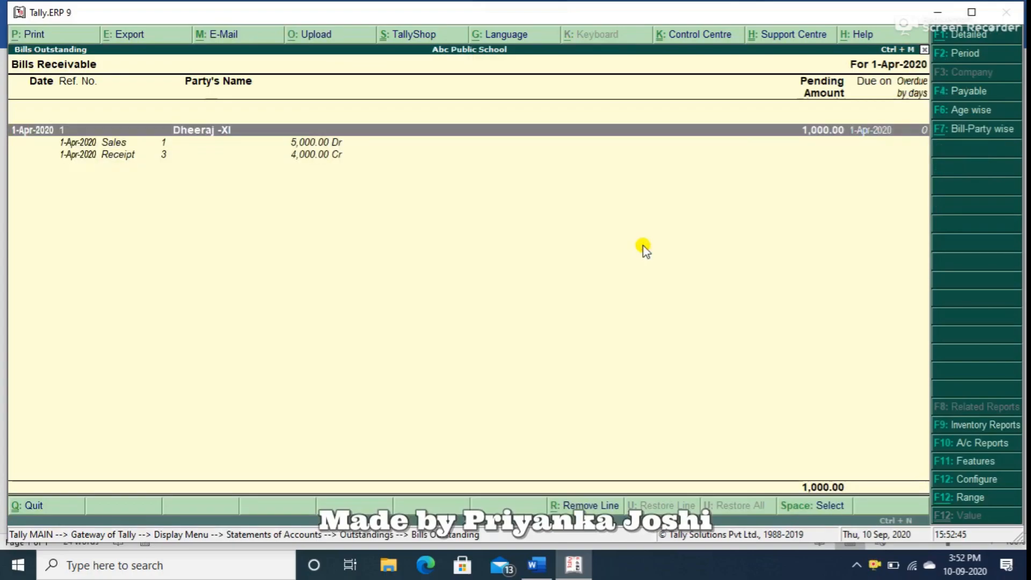
{"action": "key", "text": "Escape"}
{"action": "key", "text": "Escape"}
{"action": "key", "text": "Escape"}
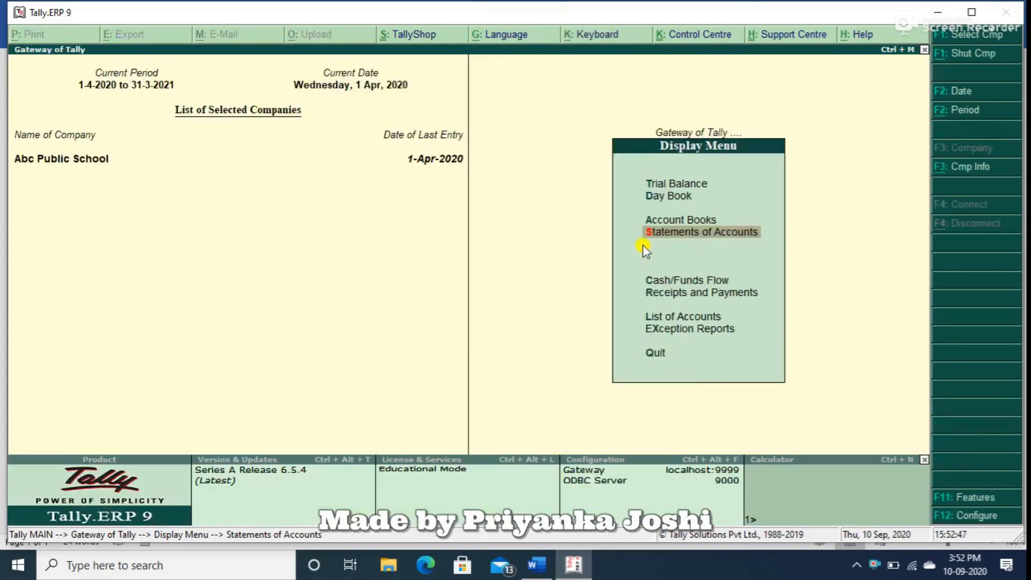
{"action": "key", "text": "Escape"}
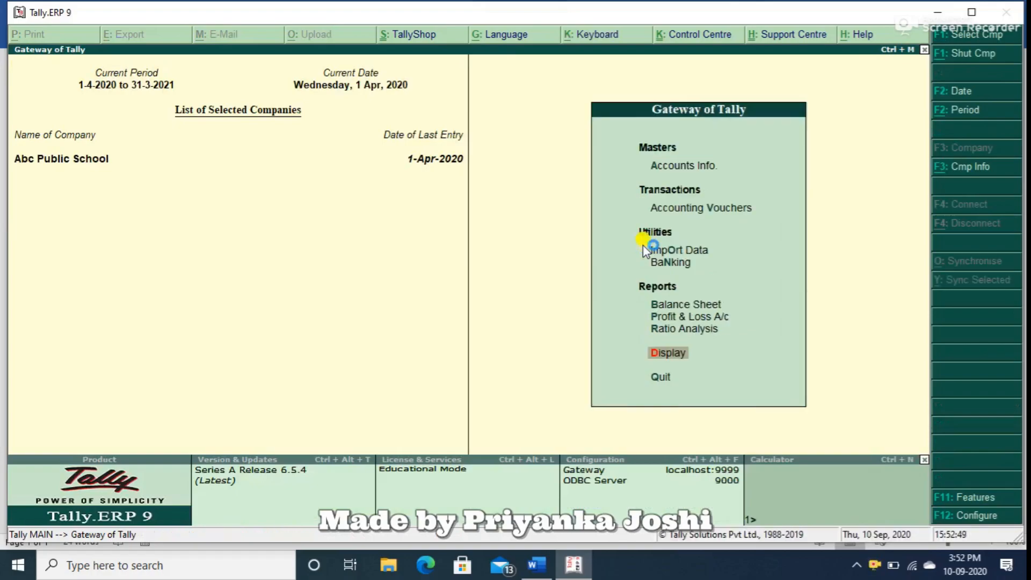
Start a payment voucher with Electricity Bill as the debit ledger.
{"action": "key", "text": "Up"}
{"action": "key", "text": "Up"}
{"action": "key", "text": "Up"}
{"action": "key", "text": "Up"}
{"action": "key", "text": "Up"}
{"action": "key", "text": "Up"}
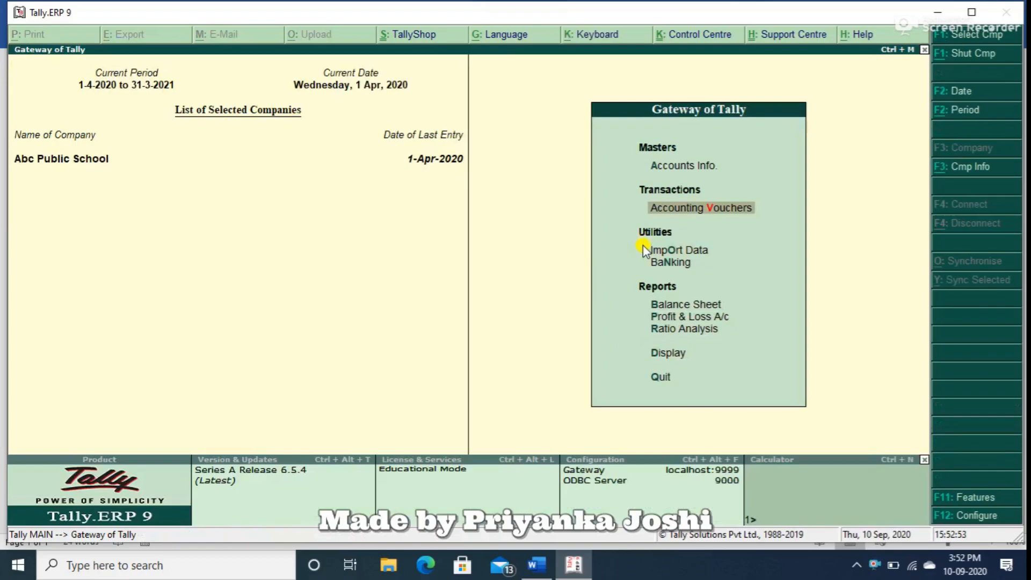
{"action": "key", "text": "Return"}
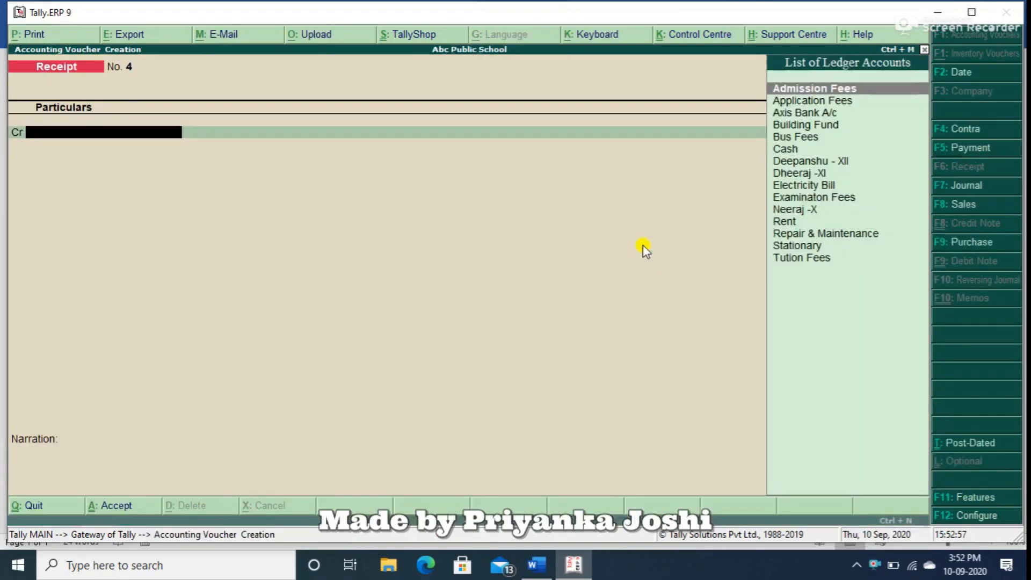
{"action": "key", "text": "F5"}
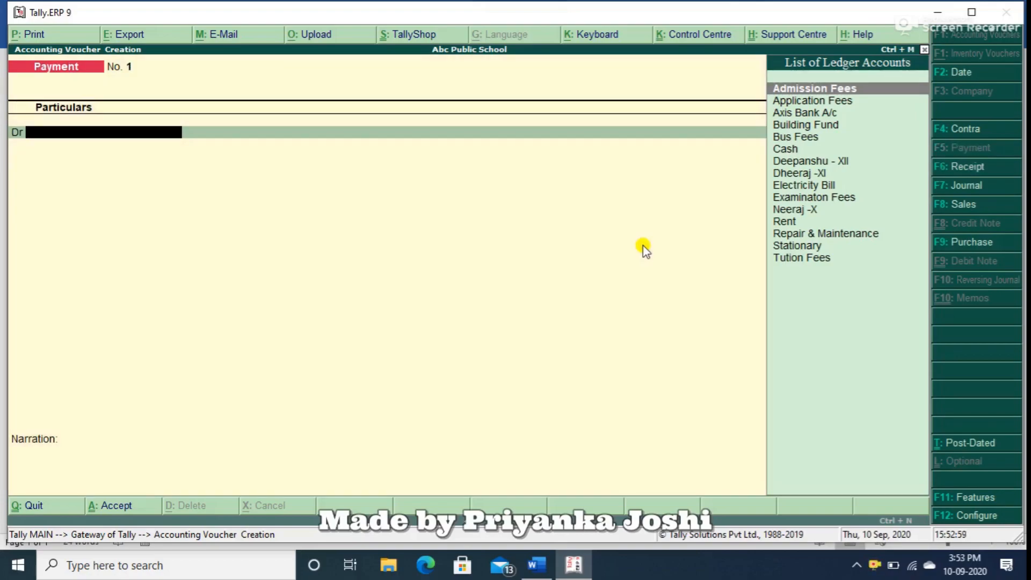
{"action": "type", "text": "Ele"}
{"action": "key", "text": "Return"}
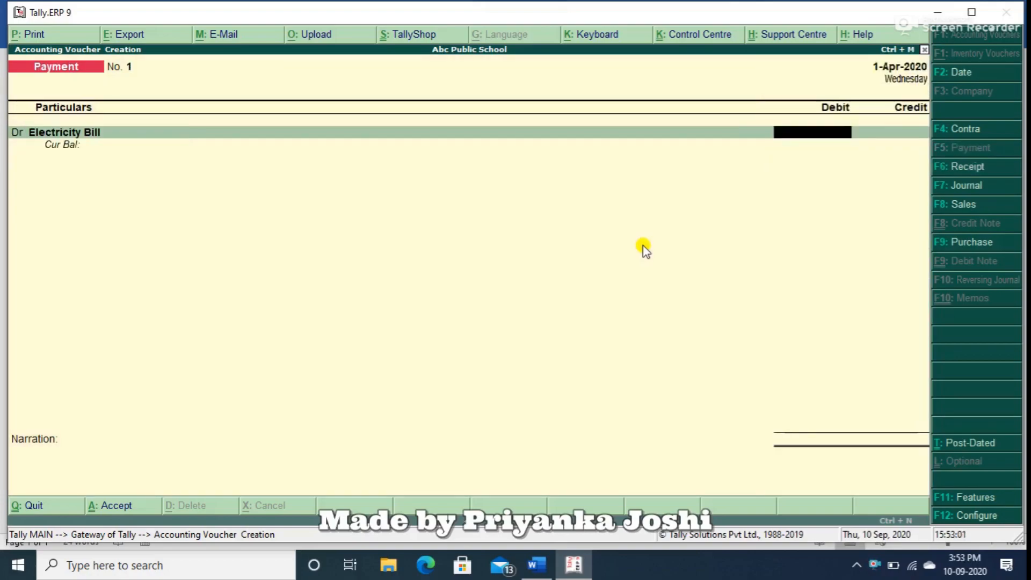
Alter the Electricity Bill ledger from within the voucher so that cost centres are not applicable, and save it.
{"action": "key", "text": "BackSpace"}
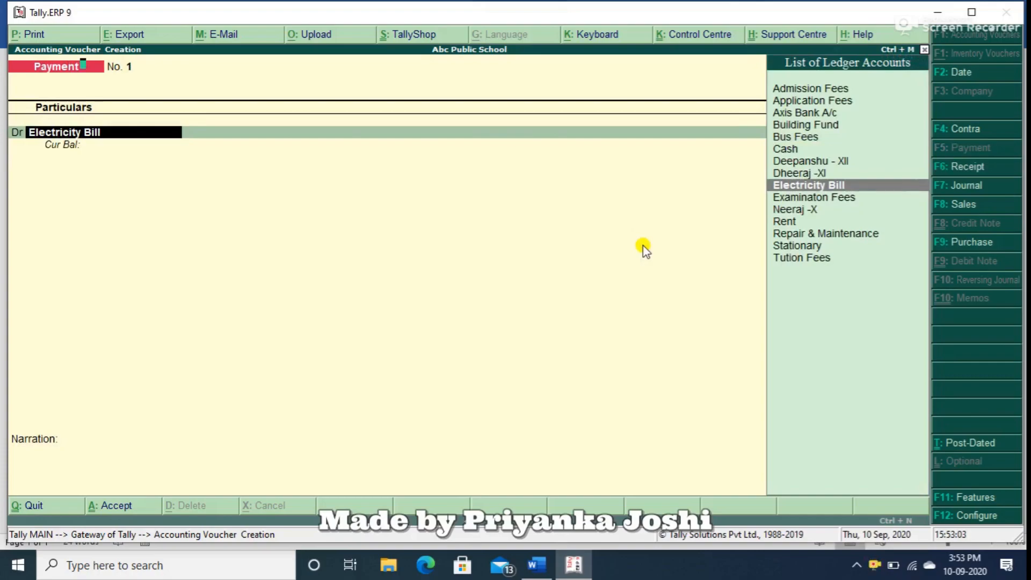
{"action": "key", "text": "ctrl+Return"}
{"action": "key", "text": "Return"}
{"action": "key", "text": "Return"}
{"action": "key", "text": "Return"}
{"action": "key", "text": "Return"}
{"action": "key", "text": "Return"}
{"action": "key", "text": "BackSpace"}
{"action": "type", "text": "n"}
Debit Electricity Bill with 5000, credit Axis Bank A/c with the same amount and save the payment voucher without a narration.
{"action": "key", "text": "Return"}
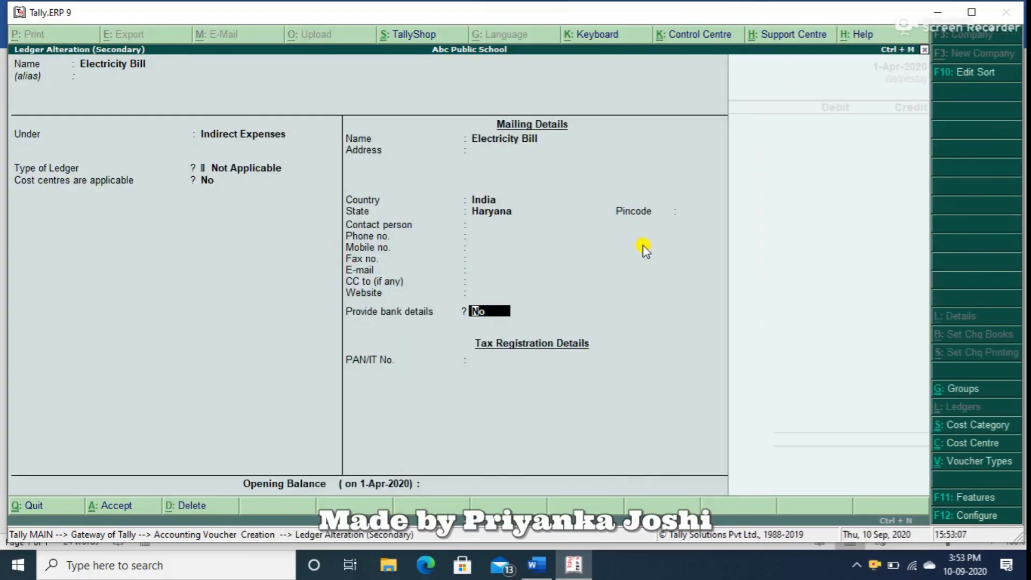
{"action": "key", "text": "ctrl+a"}
{"action": "key", "text": "Return"}
{"action": "type", "text": "5000"}
{"action": "key", "text": "Return"}
{"action": "key", "text": "Return"}
{"action": "key", "text": "Return"}
{"action": "key", "text": "BackSpace"}
{"action": "type", "text": "ax"}
{"action": "key", "text": "Return"}
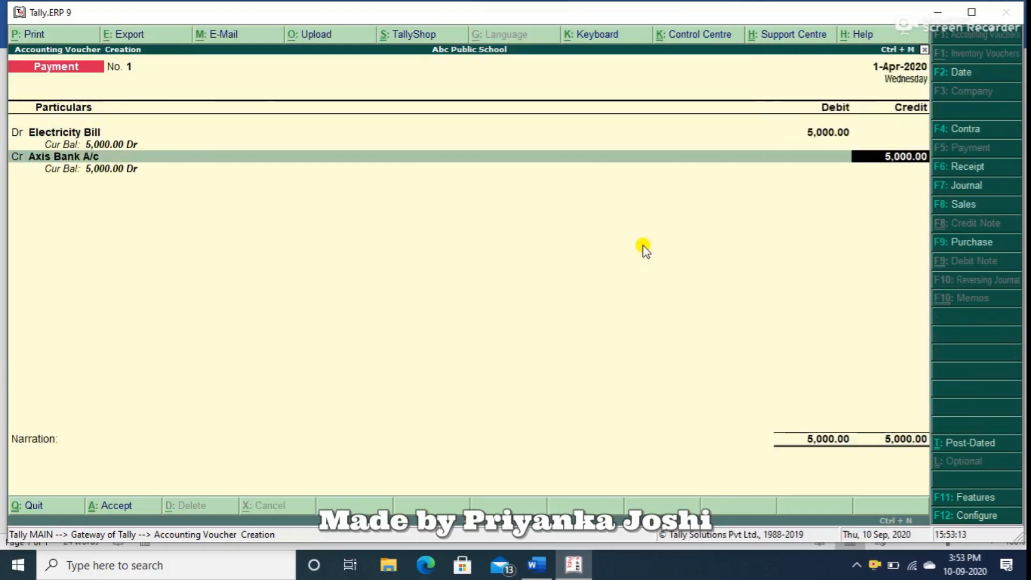
{"action": "key", "text": "Return"}
{"action": "key", "text": "Return"}
{"action": "key", "text": "Return"}
{"action": "key", "text": "Return"}
{"action": "key", "text": "Return"}
{"action": "key", "text": "Return"}
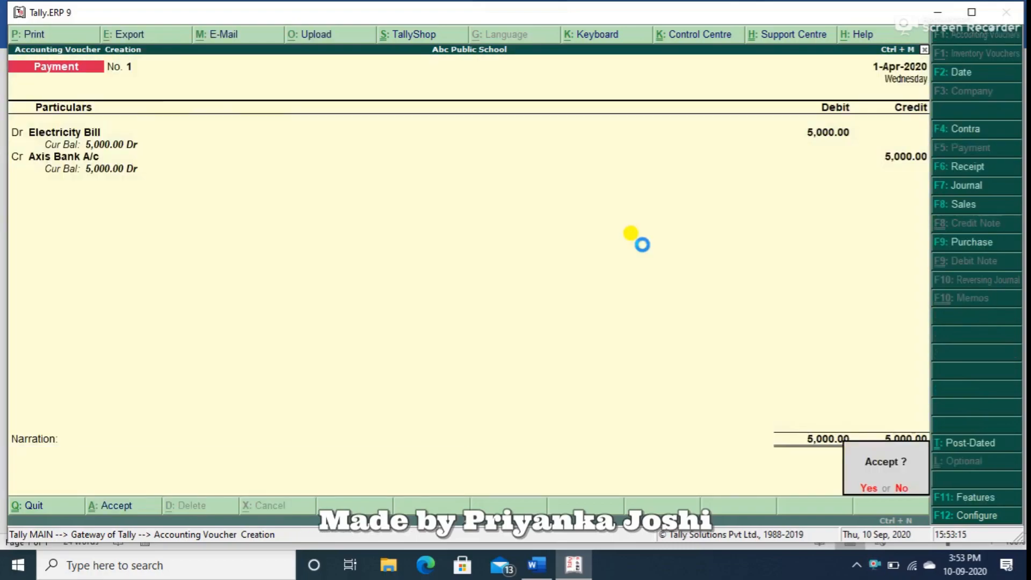
{"action": "key", "text": "Return"}
Debit Stationary with 5000 in a new payment voucher.
{"action": "type", "text": "st"}
{"action": "key", "text": "Return"}
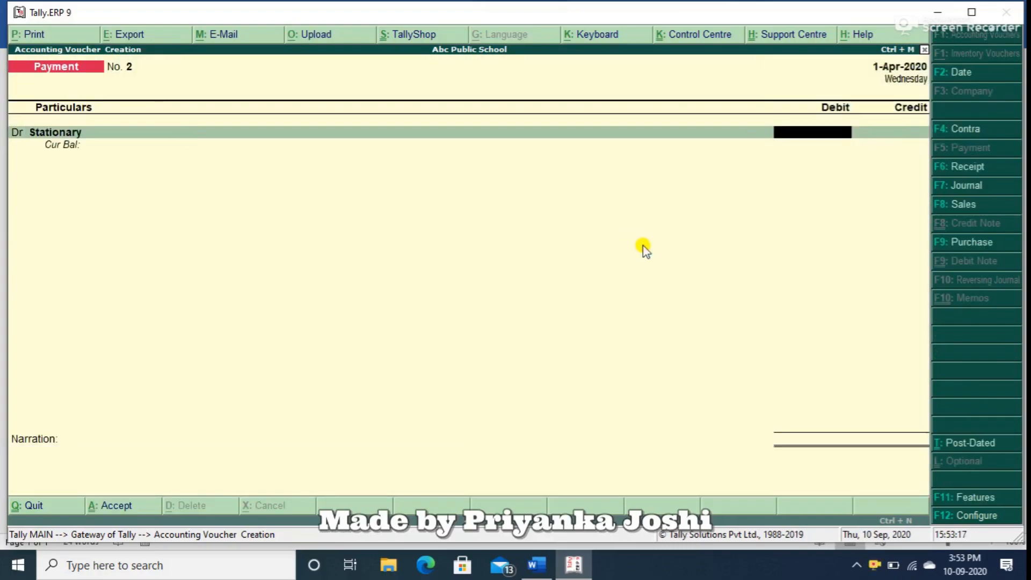
{"action": "type", "text": "5000"}
{"action": "key", "text": "Return"}
{"action": "key", "text": "BackSpace"}
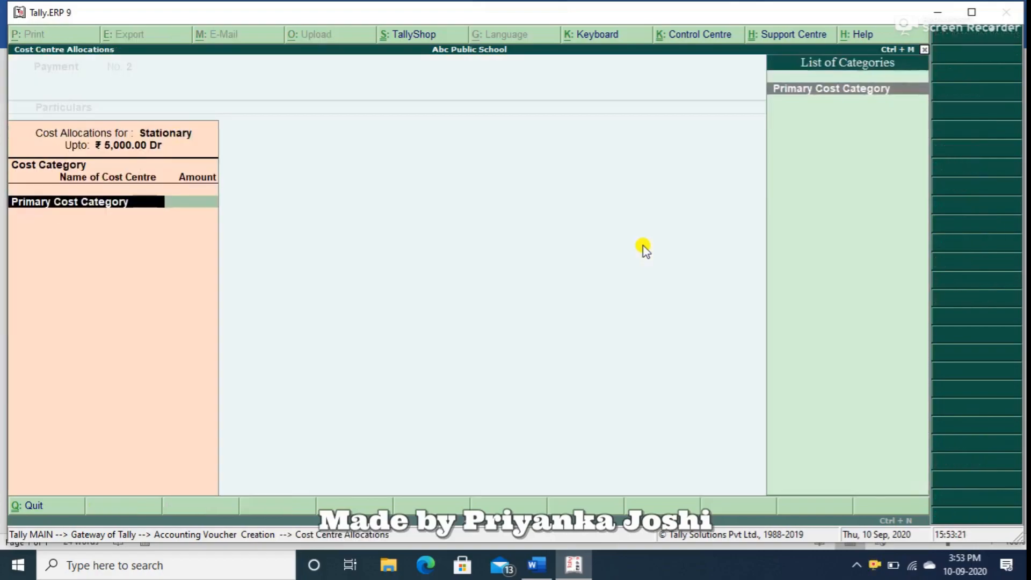
Cancel the cost centre allocation and alter the Stationary ledger so that cost centres are not applicable.
{"action": "key", "text": "Escape"}
{"action": "key", "text": "BackSpace"}
{"action": "key", "text": "ctrl+Return"}
{"action": "key", "text": "Return"}
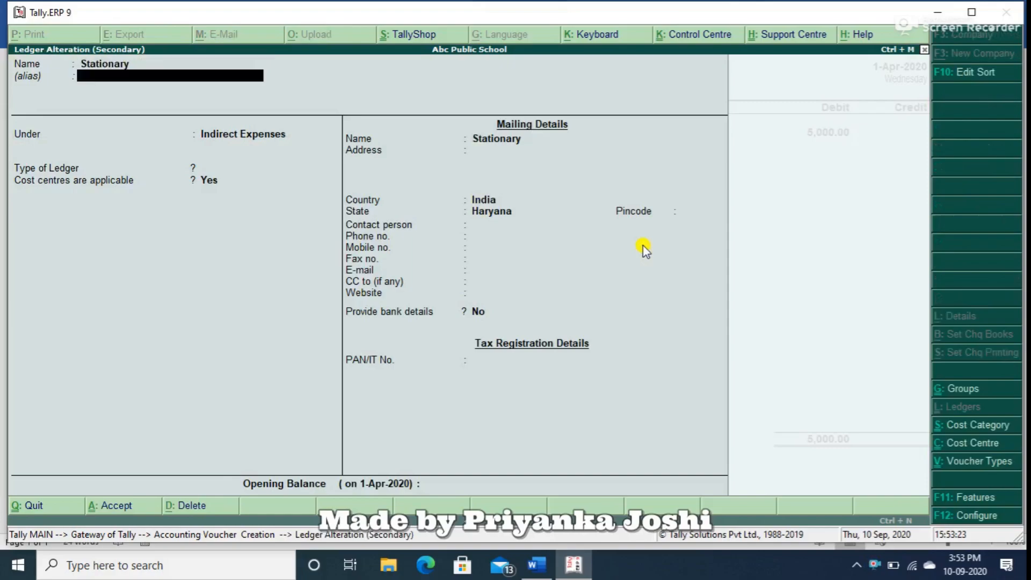
{"action": "key", "text": "Return"}
{"action": "key", "text": "Return"}
{"action": "key", "text": "n"}
{"action": "key", "text": "Return"}
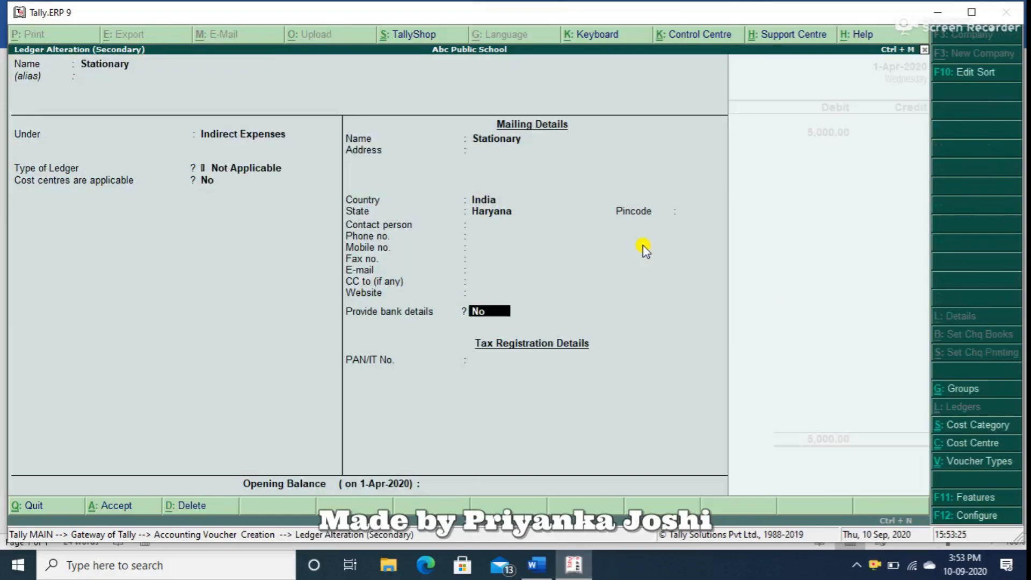
{"action": "key", "text": "Return"}
{"action": "key", "text": "Return"}
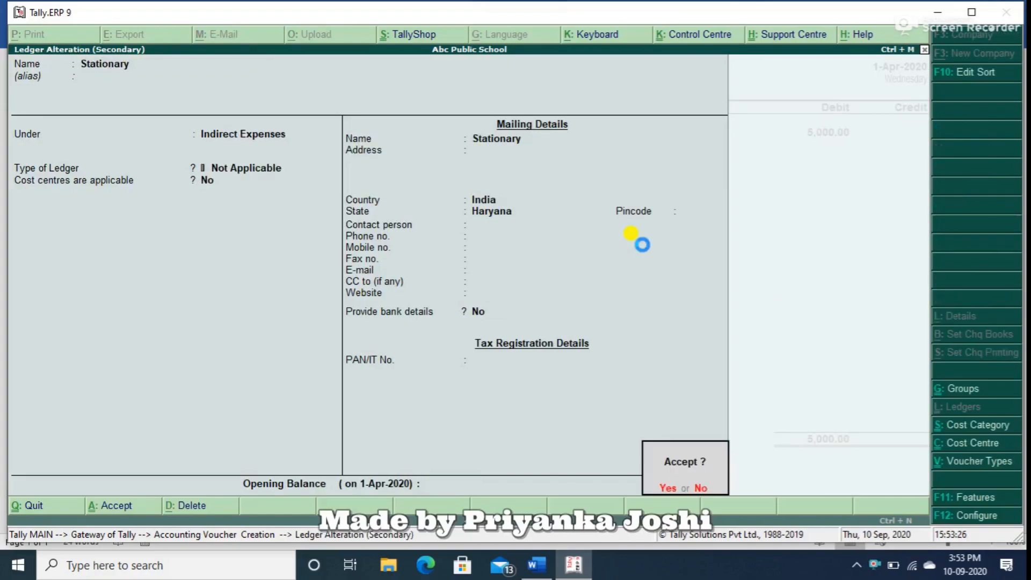
{"action": "key", "text": "Return"}
Credit Axis Bank A/c with 5,000.00 for the Stationary payment, save the voucher without a narration and leave voucher entry.
{"action": "key", "text": "Return"}
{"action": "key", "text": "Return"}
{"action": "type", "text": "Axi"}
{"action": "key", "text": "Return"}
{"action": "key", "text": "Return"}
{"action": "key", "text": "Return"}
{"action": "key", "text": "Return"}
{"action": "key", "text": "Return"}
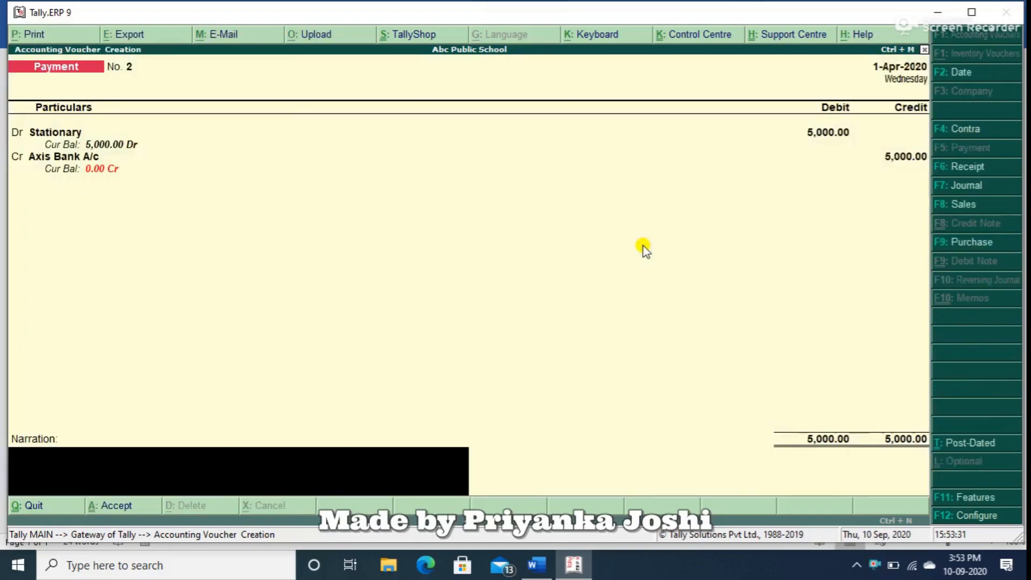
{"action": "key", "text": "Return"}
{"action": "key", "text": "Return"}
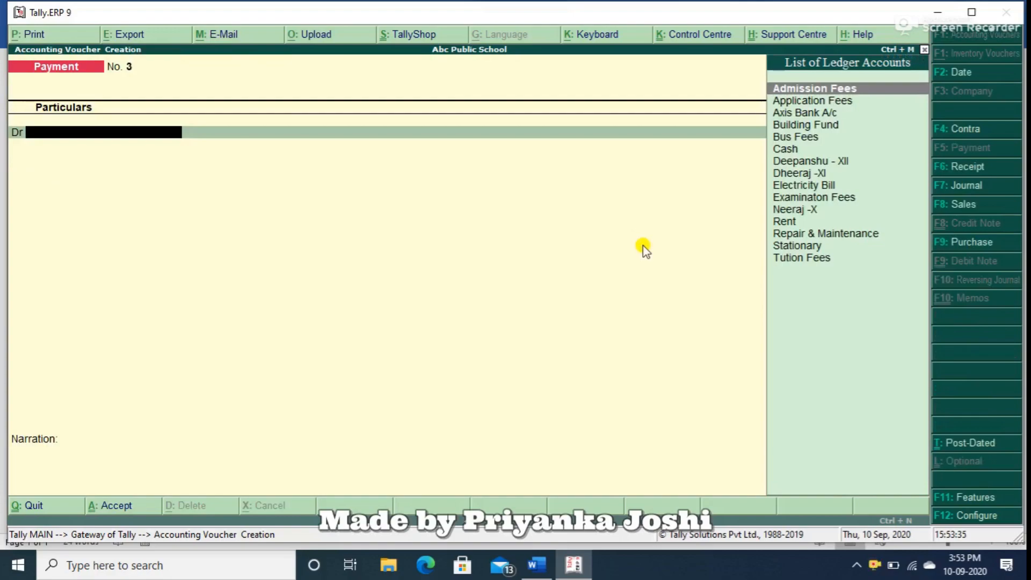
{"action": "key", "text": "Escape"}
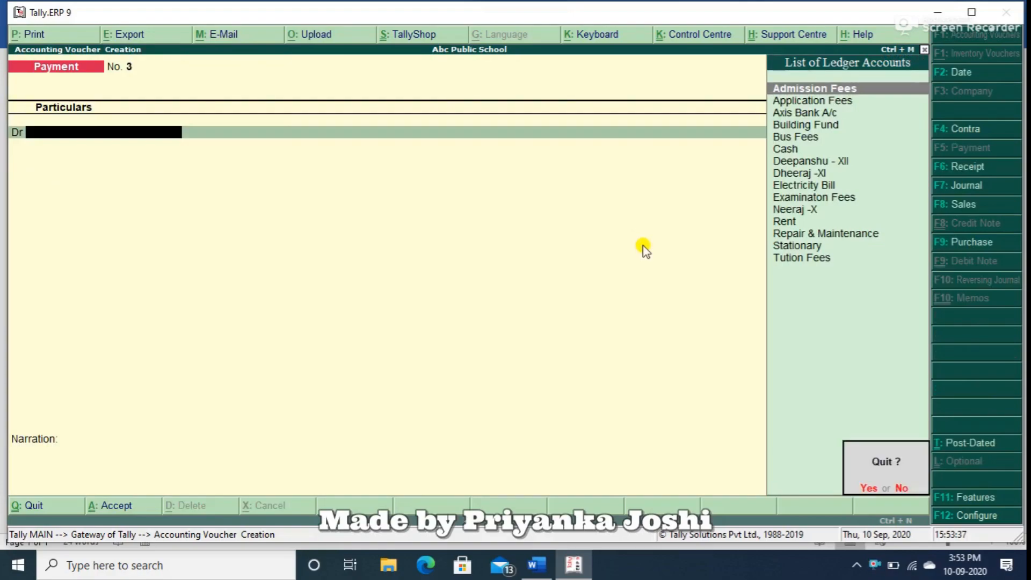
{"action": "key", "text": "y"}
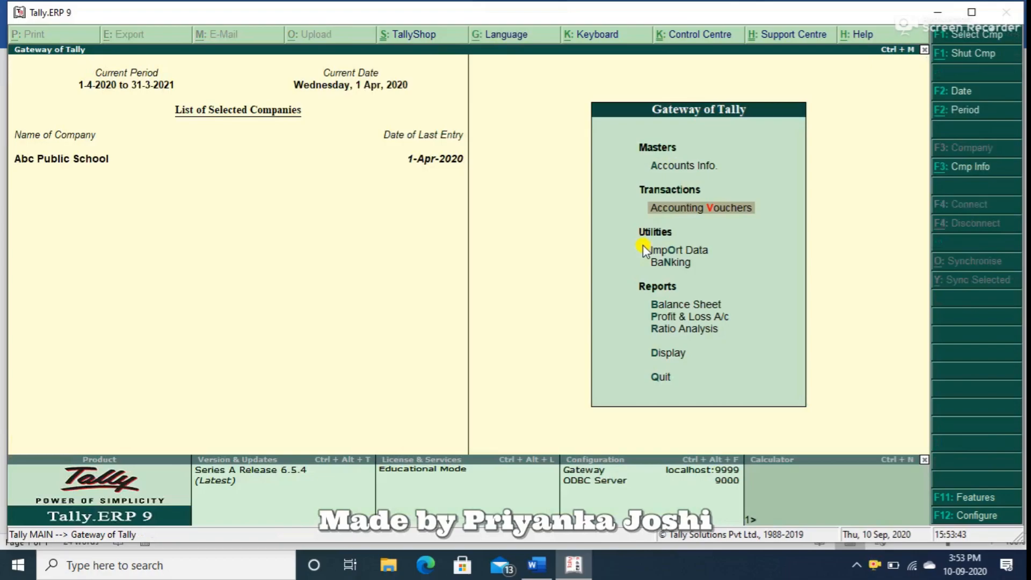
{"action": "key", "text": "Up"}
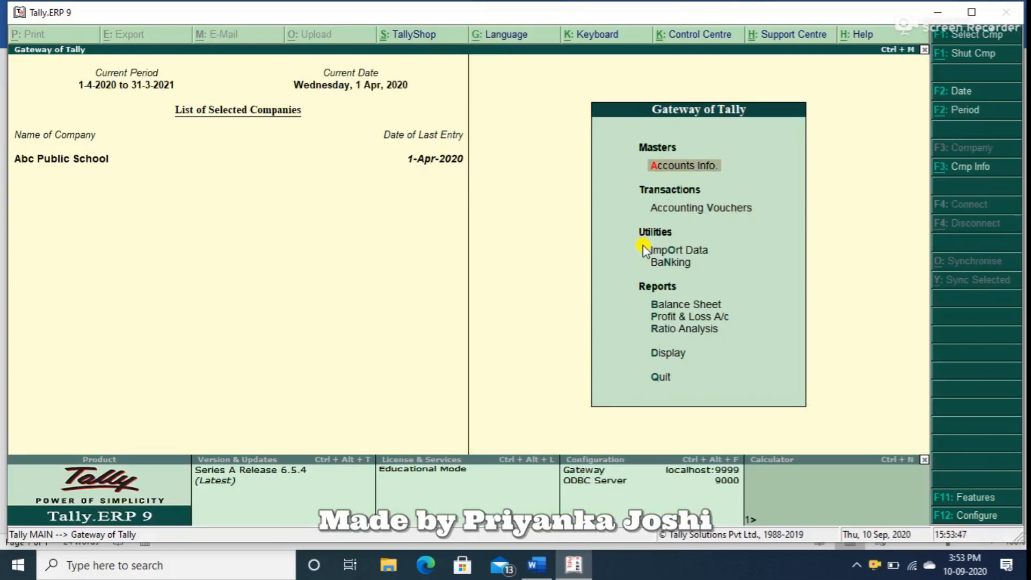
Create a single ledger named Salary Expenses under Indirect Expenses, with the ledger type Not Applicable, and save it.
{"action": "key", "text": "Return"}
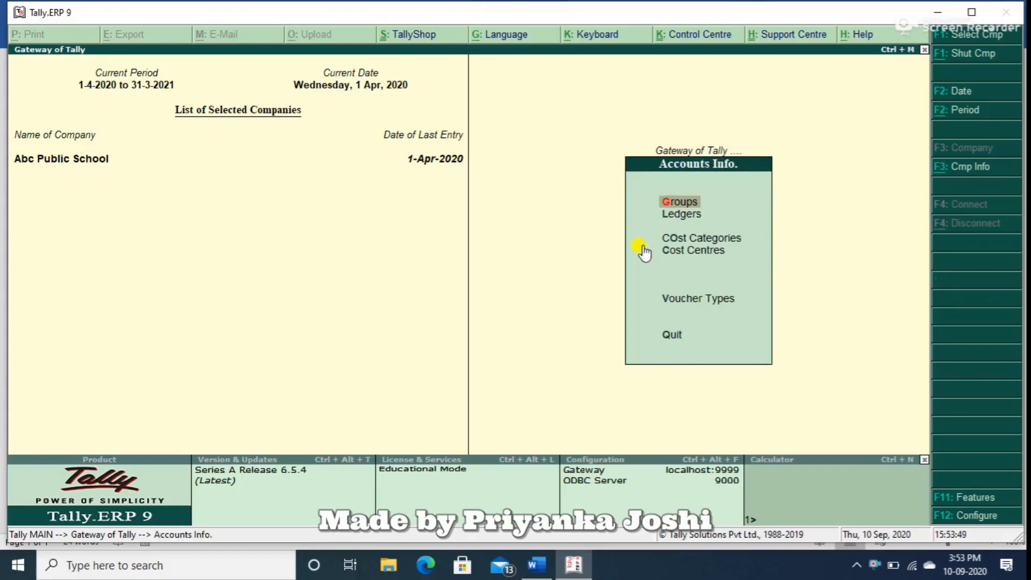
{"action": "key", "text": "Down"}
{"action": "key", "text": "Down"}
{"action": "key", "text": "Up"}
{"action": "key", "text": "Return"}
{"action": "key", "text": "Return"}
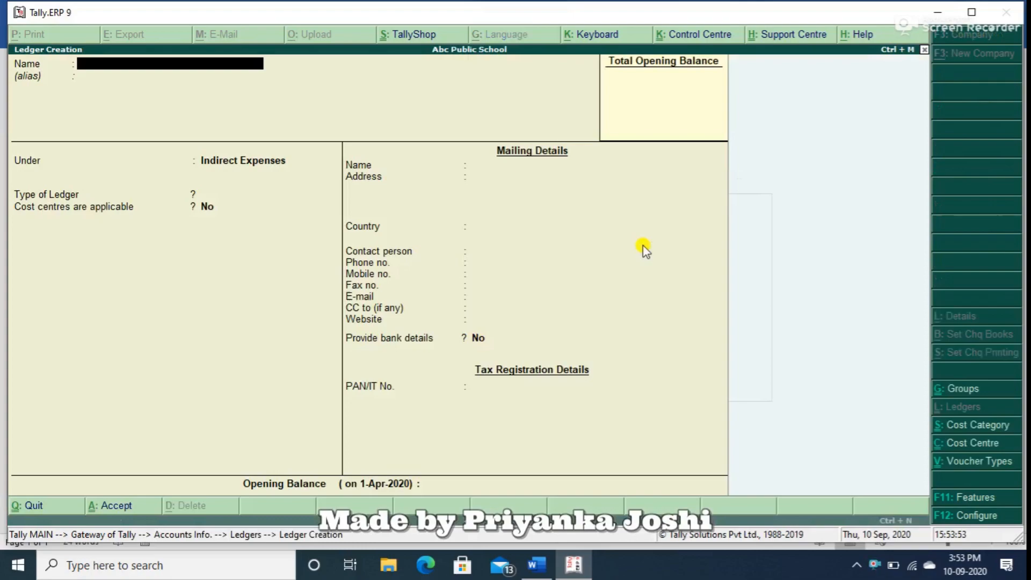
{"action": "type", "text": "Salary Expenses"}
{"action": "key", "text": "Return"}
{"action": "key", "text": "Return"}
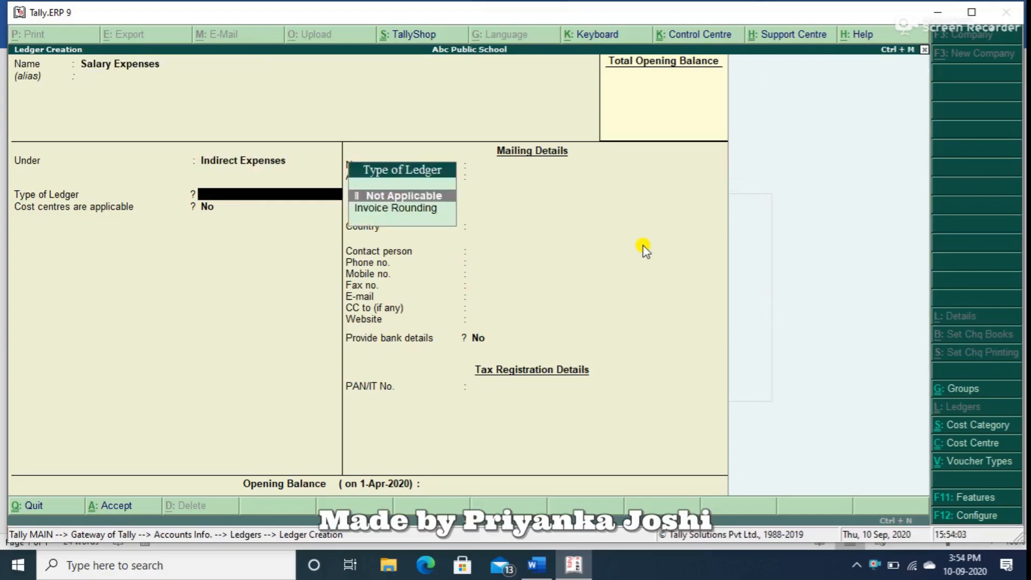
{"action": "key", "text": "Return"}
{"action": "key", "text": "ctrl+a"}
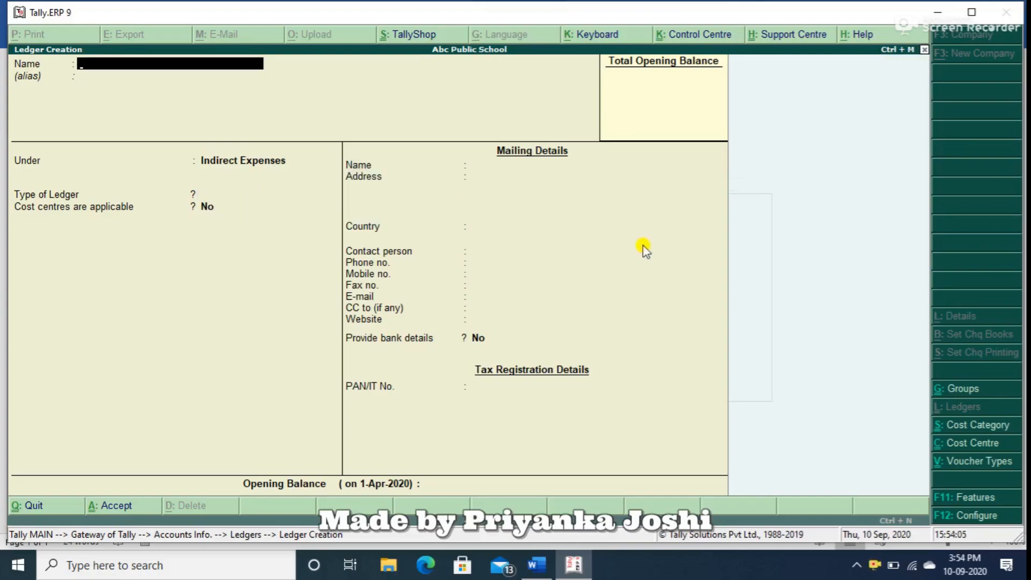
Create and save an Outstanding Salary ledger under Current Liabilities with cost centres applicable.
{"action": "type", "text": "Outstanding Salary"}
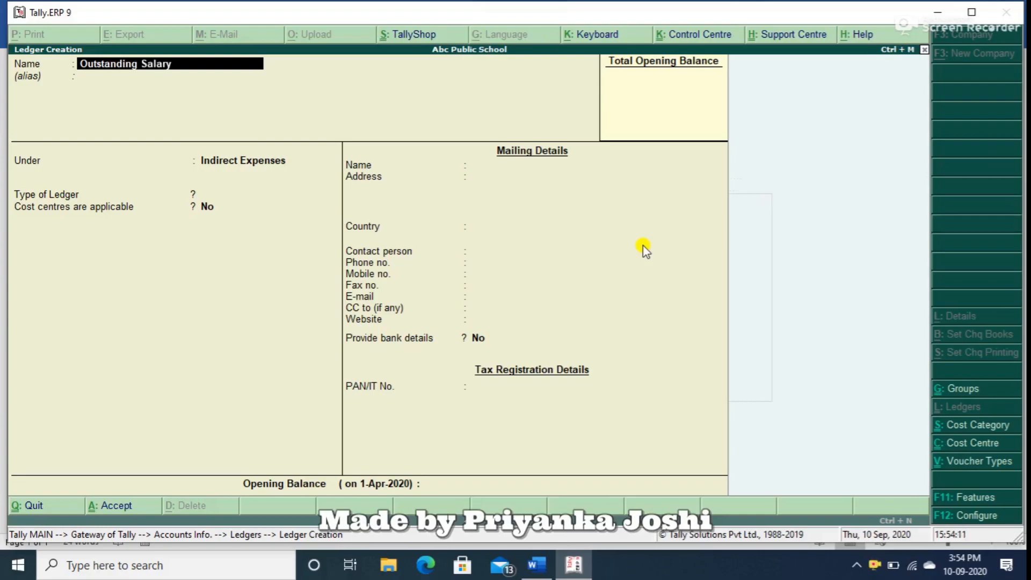
{"action": "key", "text": "Return"}
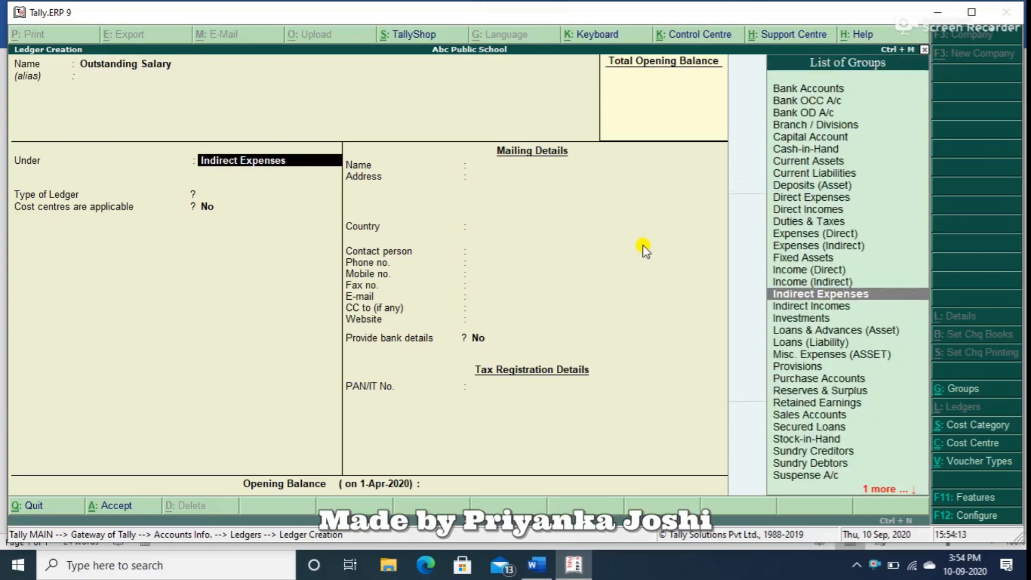
{"action": "type", "text": "Cu"}
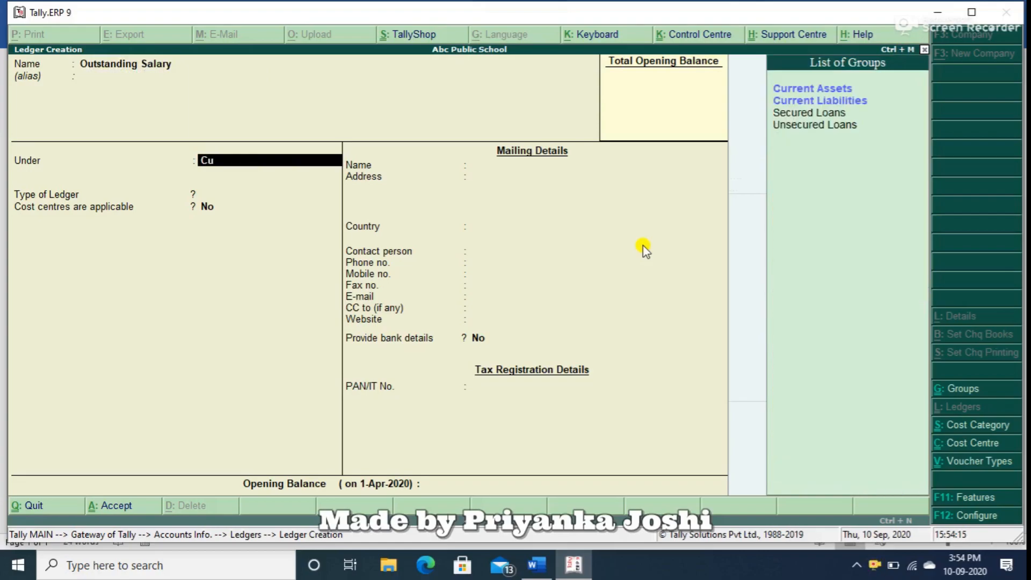
{"action": "key", "text": "Down"}
{"action": "key", "text": "Return"}
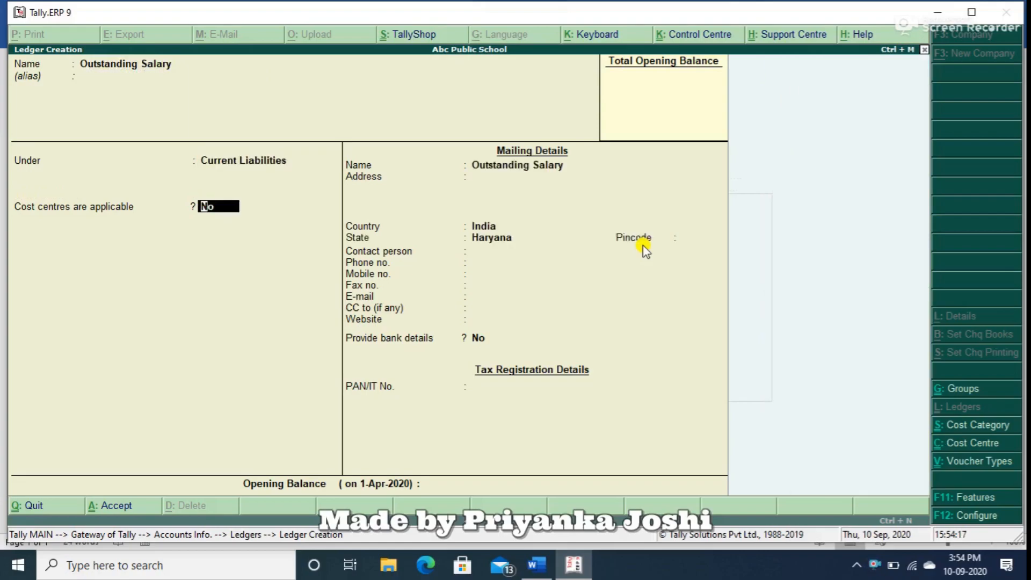
{"action": "type", "text": "yes"}
{"action": "key", "text": "Return"}
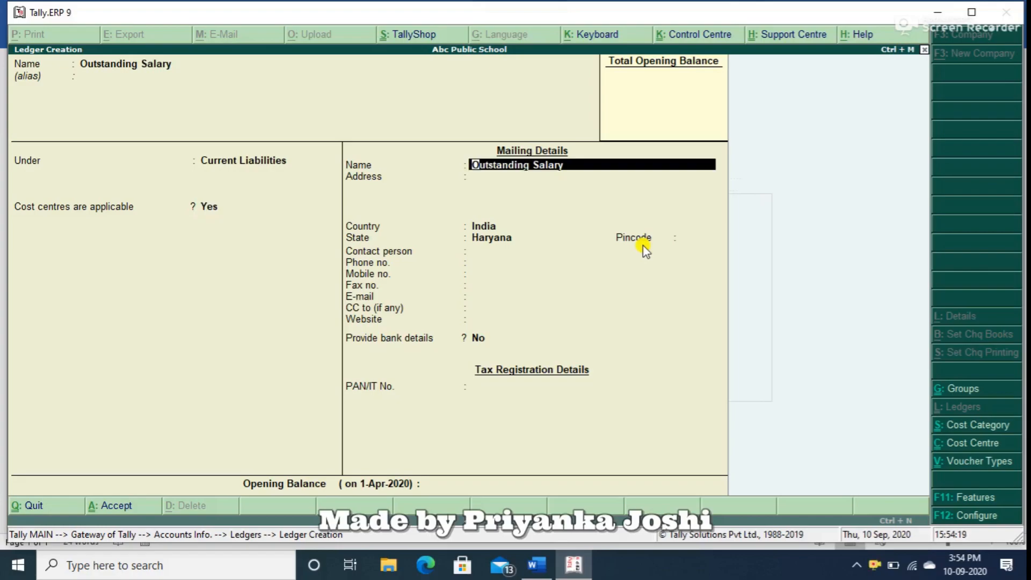
{"action": "key", "text": "ctrl+a"}
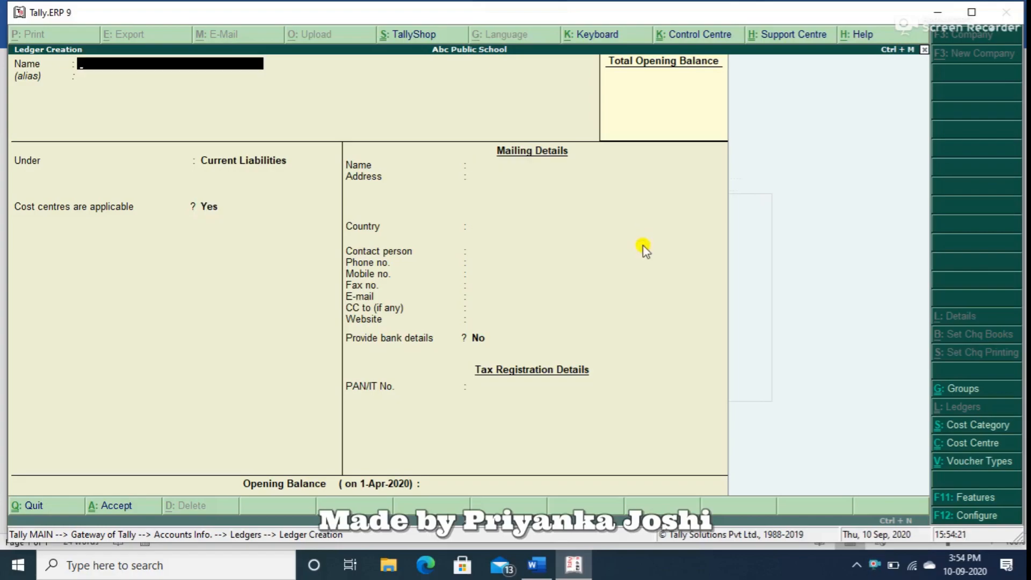
Stay in ledger creation and name the new ledger Advance Salary.
{"action": "key", "text": "Escape"}
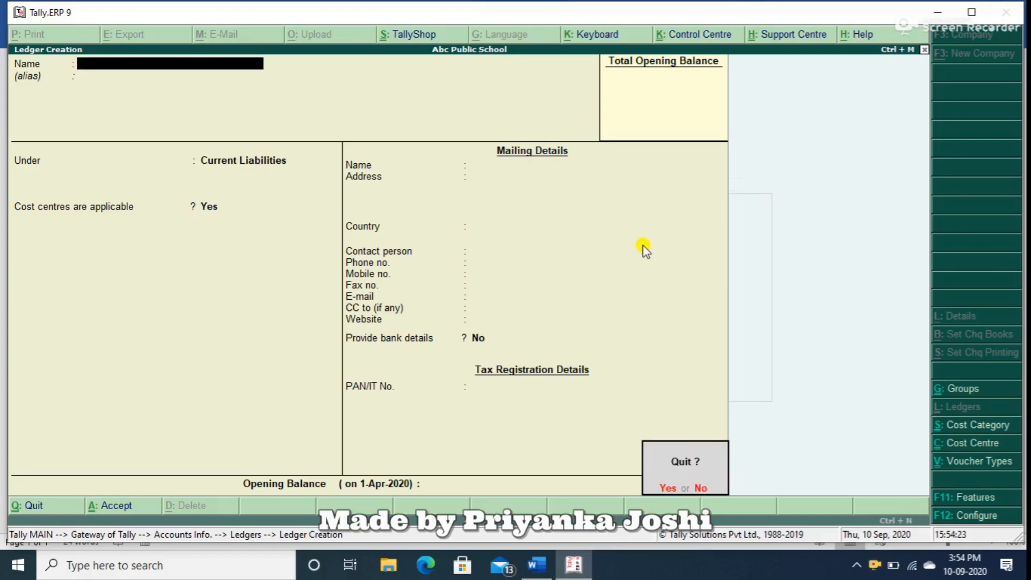
{"action": "type", "text": "nAd"}
{"action": "type", "text": "va"}
{"action": "type", "text": "nce"}
{"action": "type", "text": " S"}
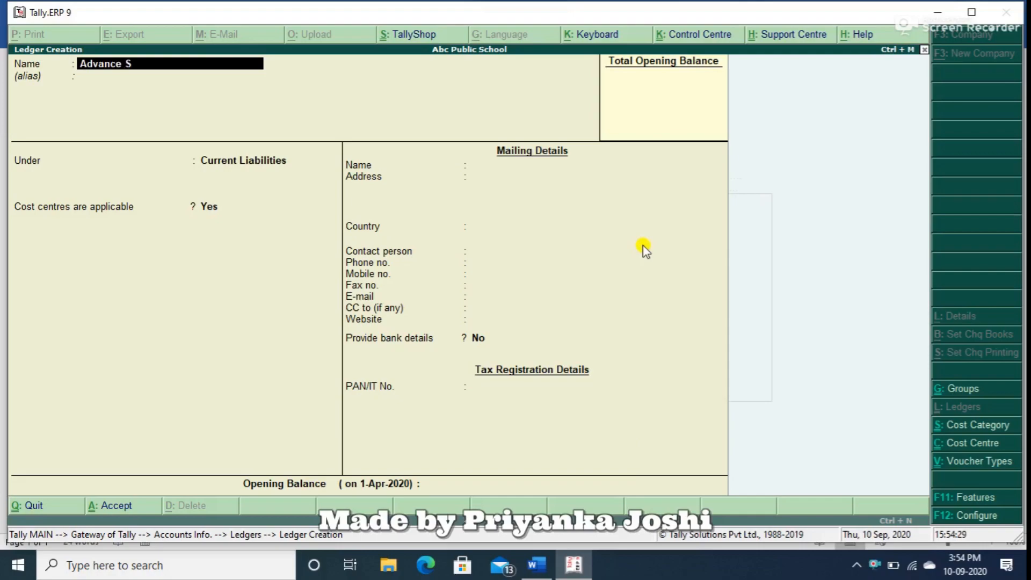
{"action": "type", "text": "alay"}
{"action": "key", "text": "BackSpace"}
{"action": "type", "text": "ry"}
Place the Advance Salary ledger under Loans & Advances (Asset) and leave ledger creation.
{"action": "key", "text": "Return"}
{"action": "key", "text": "Return"}
{"action": "type", "text": "Lo"}
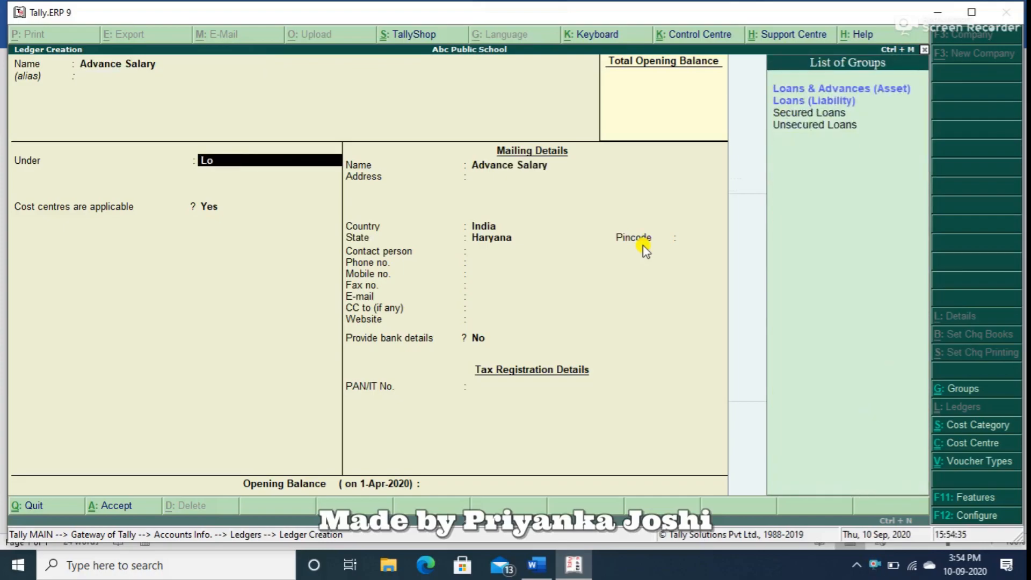
{"action": "key", "text": "Down"}
{"action": "key", "text": "Up"}
{"action": "key", "text": "Return"}
{"action": "left_click", "coordinate": [643, 245]}
{"action": "key", "text": "Escape"}
Create a single cost category named Teaching Staff Salary, with revenue items allocated.
{"action": "key", "text": "Escape"}
{"action": "key", "text": "y"}
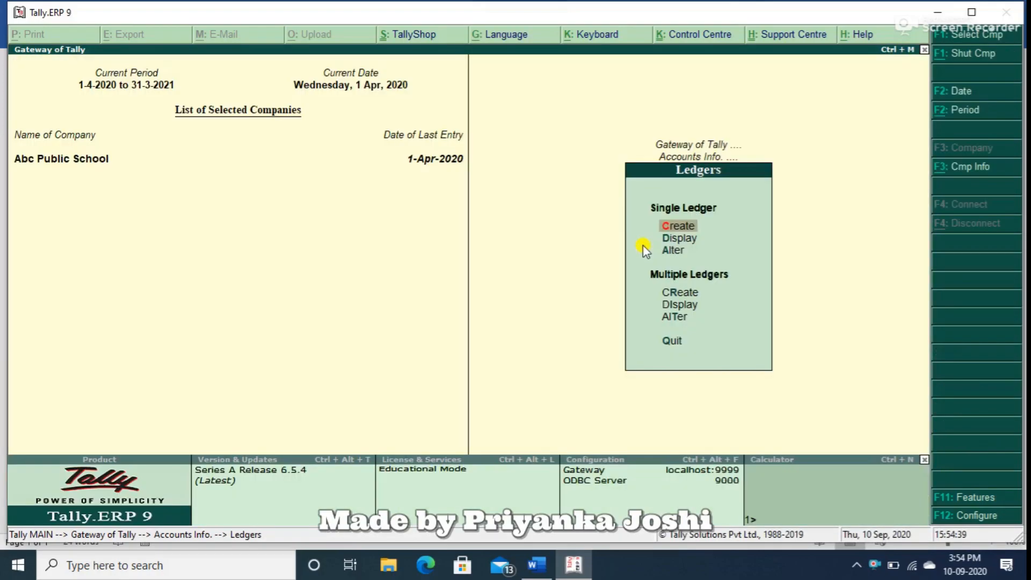
{"action": "key", "text": "Escape"}
{"action": "key", "text": "Down"}
{"action": "key", "text": "Down"}
{"action": "key", "text": "Up"}
{"action": "key", "text": "Return"}
{"action": "key", "text": "Return"}
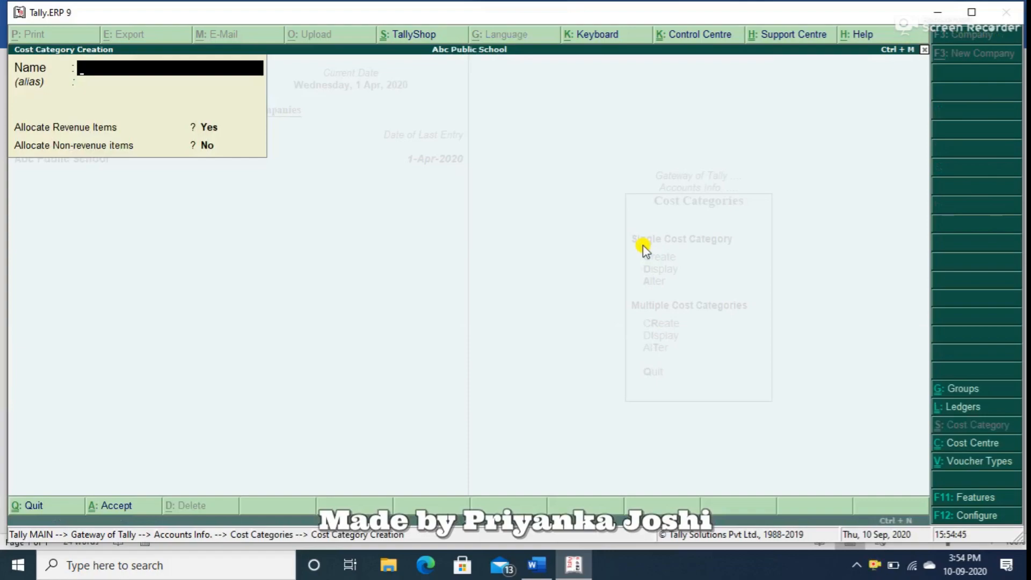
{"action": "type", "text": "Teachin"}
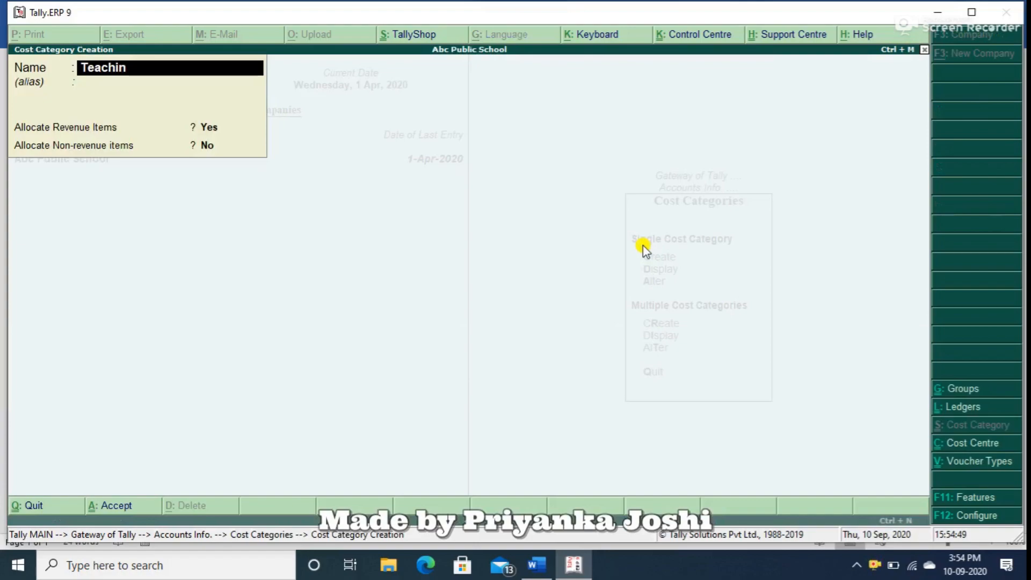
{"action": "type", "text": "g Staff"}
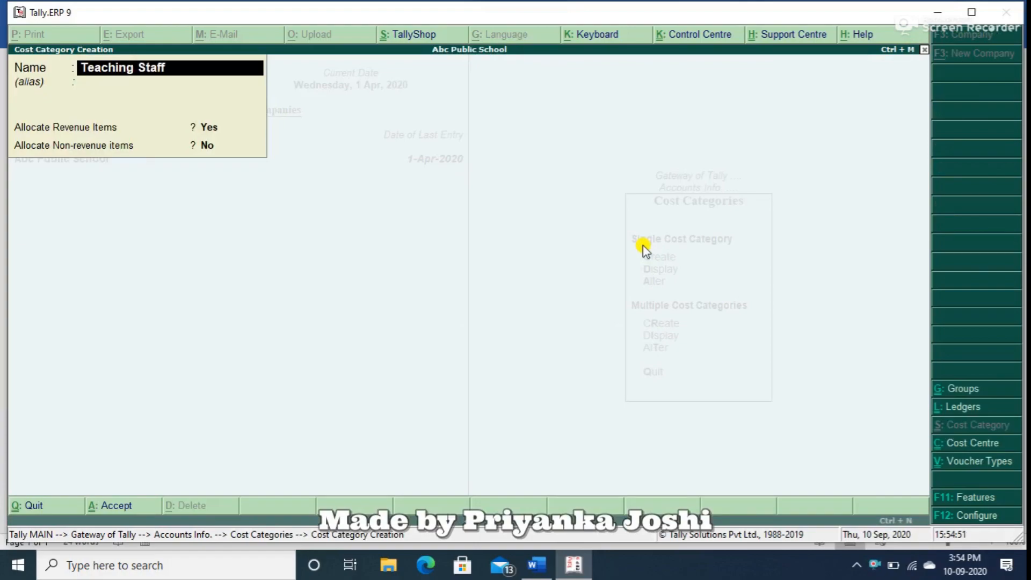
{"action": "type", "text": " Salary"}
{"action": "key", "text": "Return"}
{"action": "key", "text": "Return"}
{"action": "type", "text": "y"}
{"action": "key", "text": "Return"}
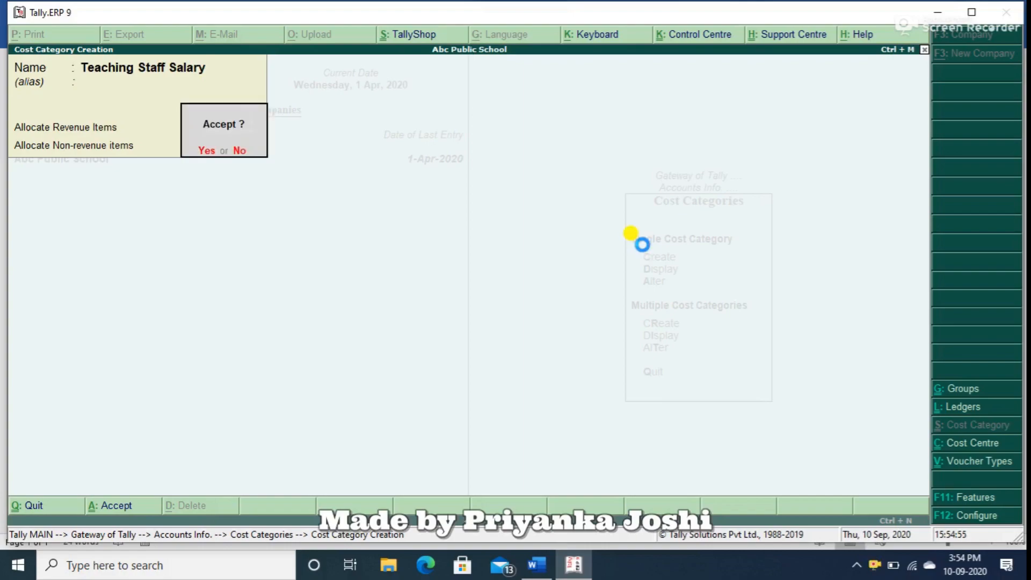
Accept the Teaching Staff Salary category, then create and save a second cost category named Non Teaching Staff Salary.
{"action": "type", "text": "yNon"}
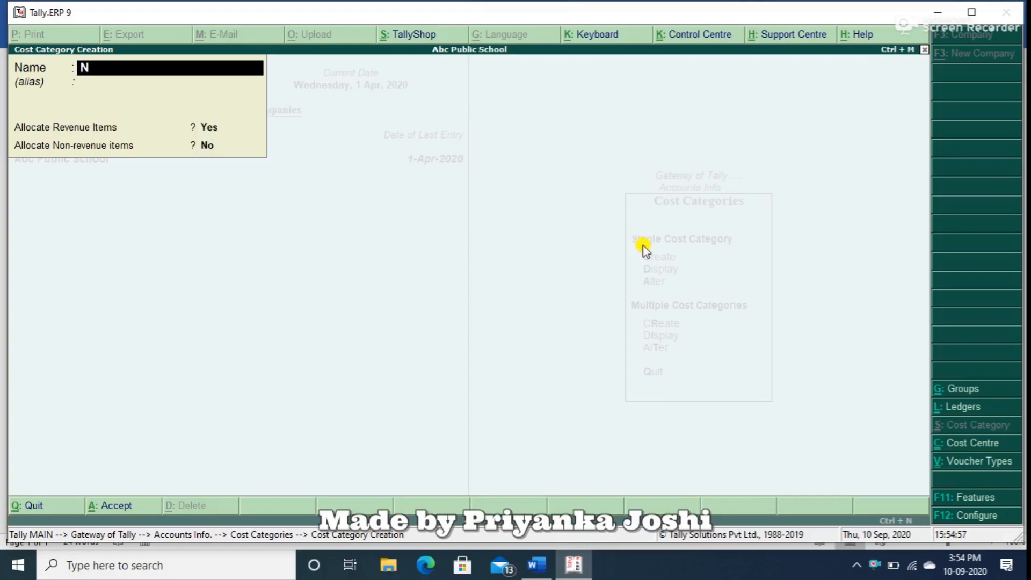
{"action": "type", "text": " Teaching St"}
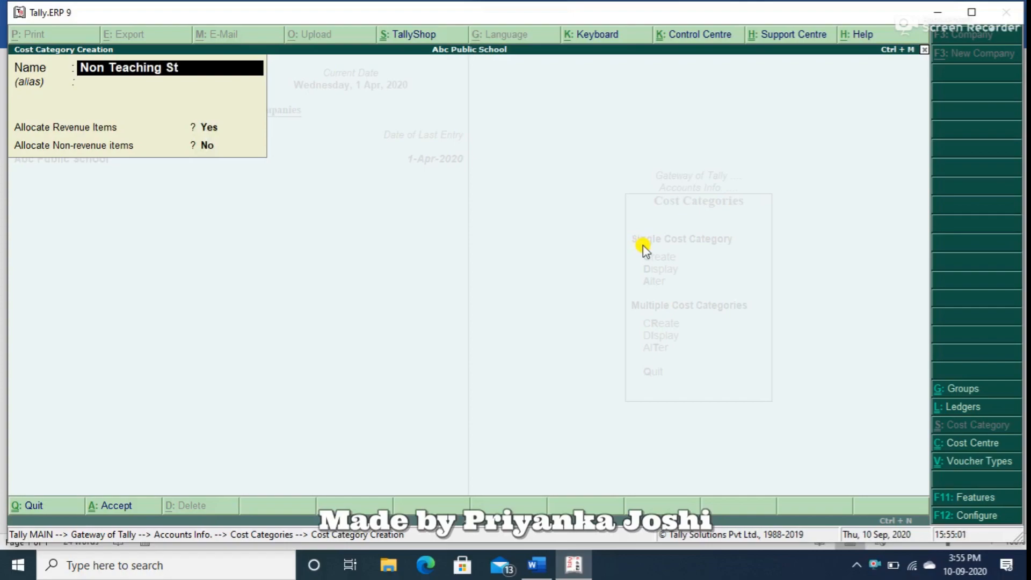
{"action": "type", "text": "aff Slar"}
{"action": "key", "text": "BackSpace"}
{"action": "key", "text": "BackSpace"}
{"action": "key", "text": "BackSpace"}
{"action": "type", "text": "alary"}
{"action": "key", "text": "Return"}
{"action": "key", "text": "Return"}
{"action": "key", "text": "y"}
{"action": "key", "text": "Return"}
{"action": "type", "text": "y"}
{"action": "type", "text": "Ad"}
{"action": "type", "text": "van"}
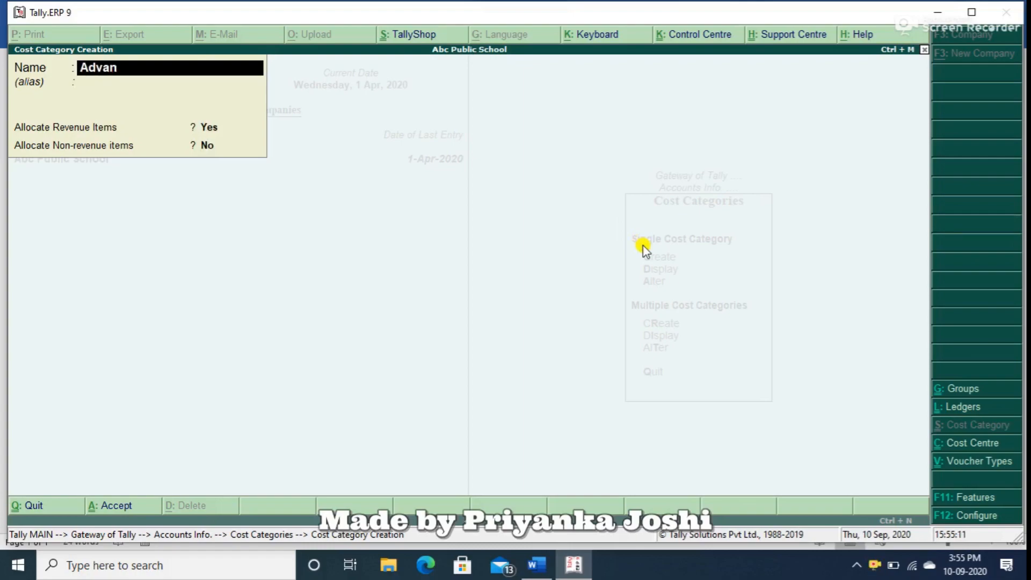
{"action": "type", "text": "ce Salary"}
Create an Advance Salary cost category that also allocates non-revenue items, save it and leave cost category creation.
{"action": "key", "text": "Return"}
{"action": "key", "text": "Return"}
{"action": "key", "text": "Return"}
{"action": "type", "text": "yes"}
{"action": "key", "text": "Return"}
{"action": "key", "text": "Return"}
{"action": "key", "text": "Escape"}
Start multiple cost centre creation for All Items and add MR.A in the Teaching Staff Salary category under Primary.
{"action": "key", "text": "Return"}
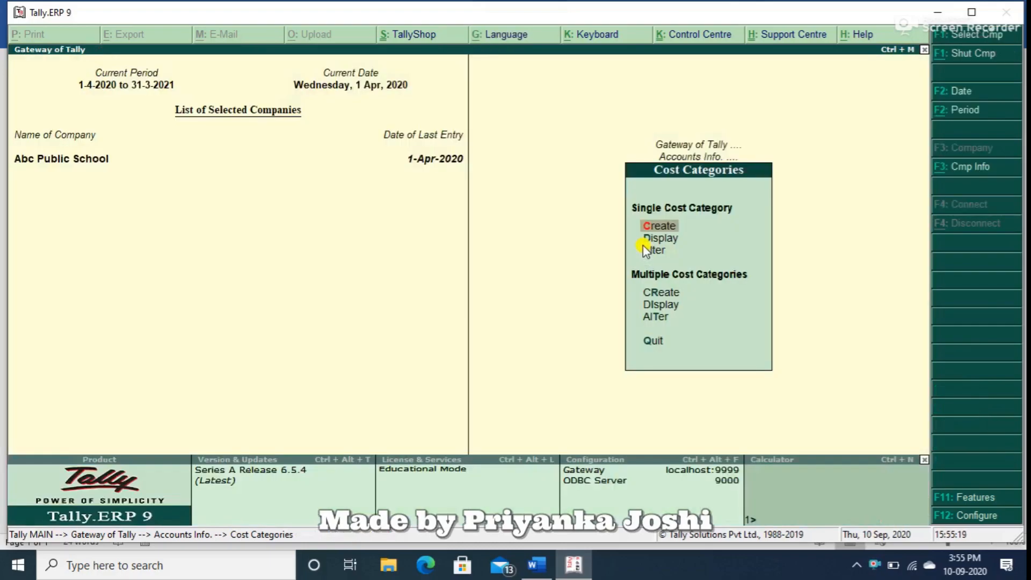
{"action": "key", "text": "Escape"}
{"action": "key", "text": "Down"}
{"action": "key", "text": "Return"}
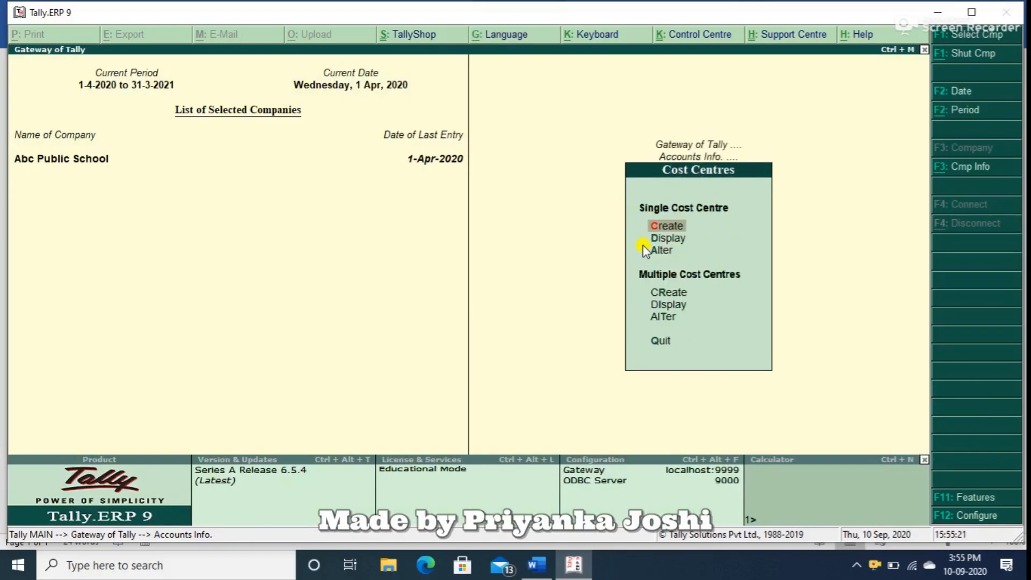
{"action": "key", "text": "Down"}
{"action": "key", "text": "Down"}
{"action": "key", "text": "Down"}
{"action": "key", "text": "Return"}
{"action": "key", "text": "Return"}
{"action": "type", "text": "Teaching Staff Salary"}
{"action": "key", "text": "Return"}
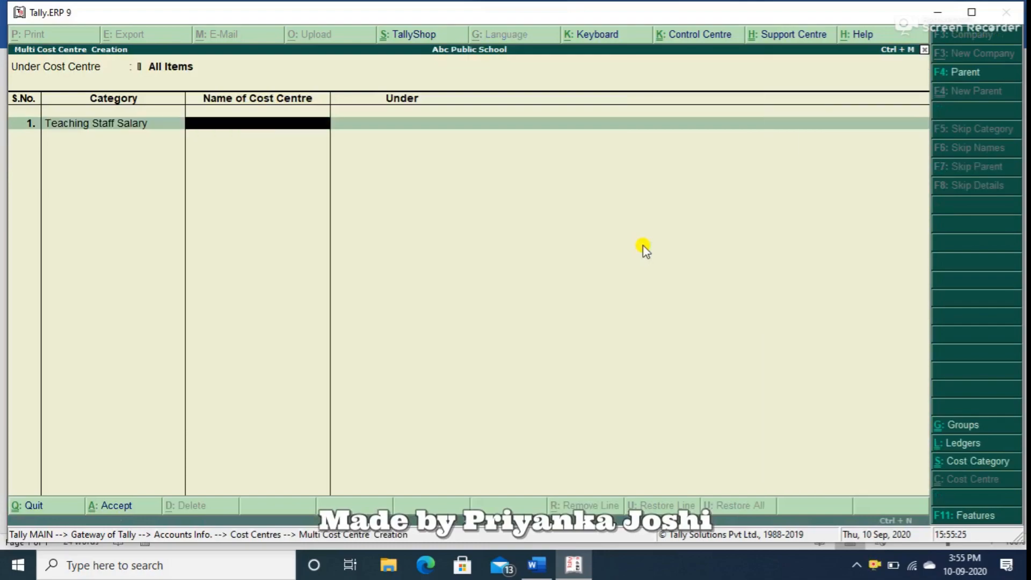
{"action": "type", "text": "MR.A"}
Add cost centres MR.B and MR.C in the Teaching Staff Salary category, both under Primary.
{"action": "key", "text": "Return"}
{"action": "key", "text": "Return"}
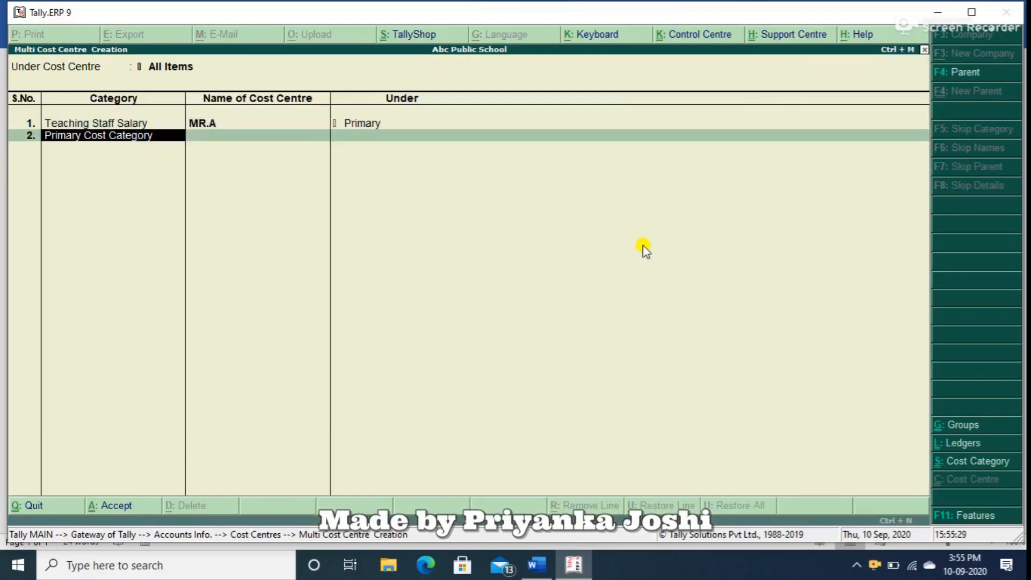
{"action": "type", "text": "T"}
{"action": "key", "text": "Return"}
{"action": "type", "text": "MR"}
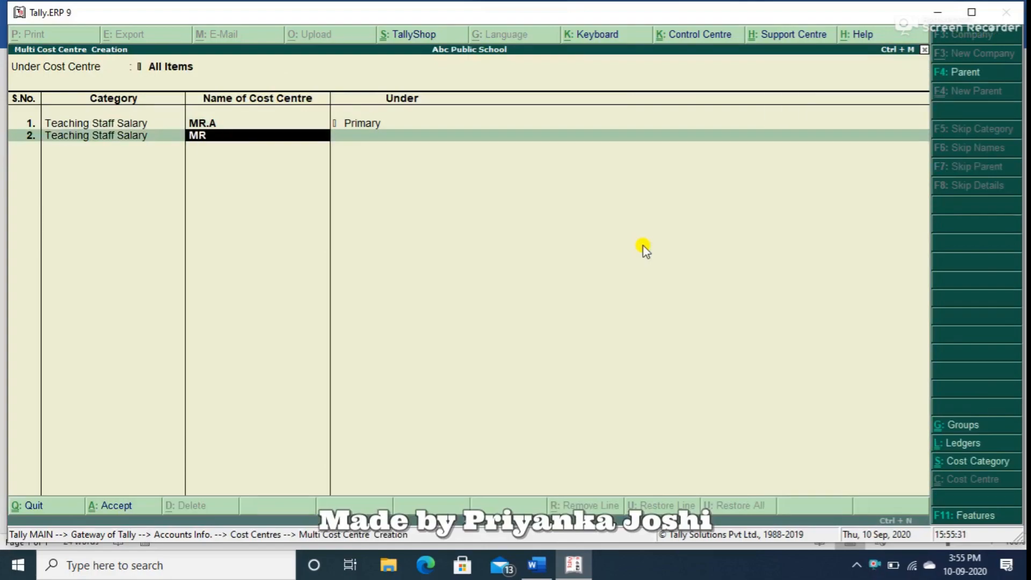
{"action": "type", "text": ".B"}
{"action": "key", "text": "Return"}
{"action": "key", "text": "Return"}
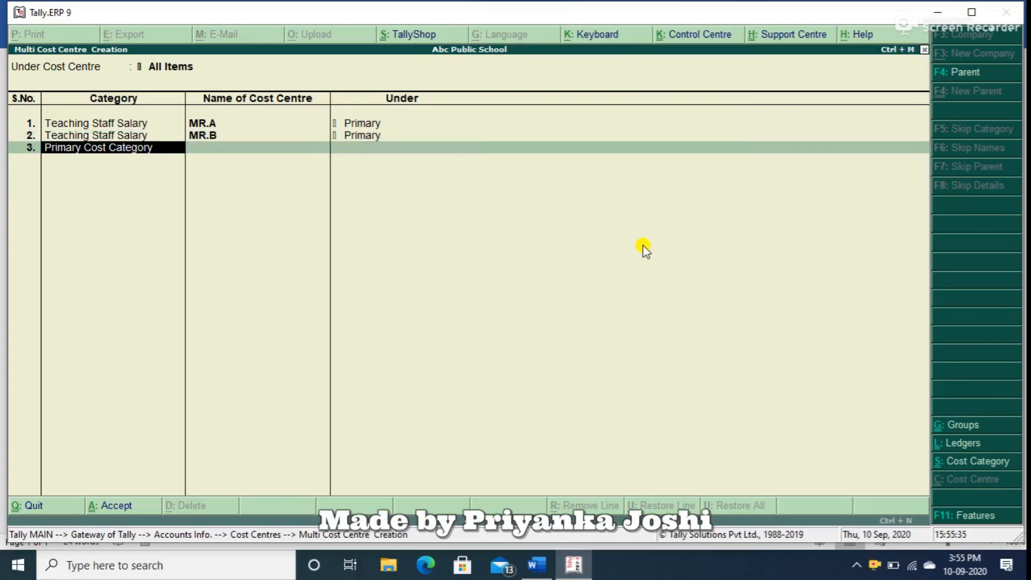
{"action": "type", "text": "T"}
{"action": "key", "text": "Return"}
{"action": "type", "text": "M"}
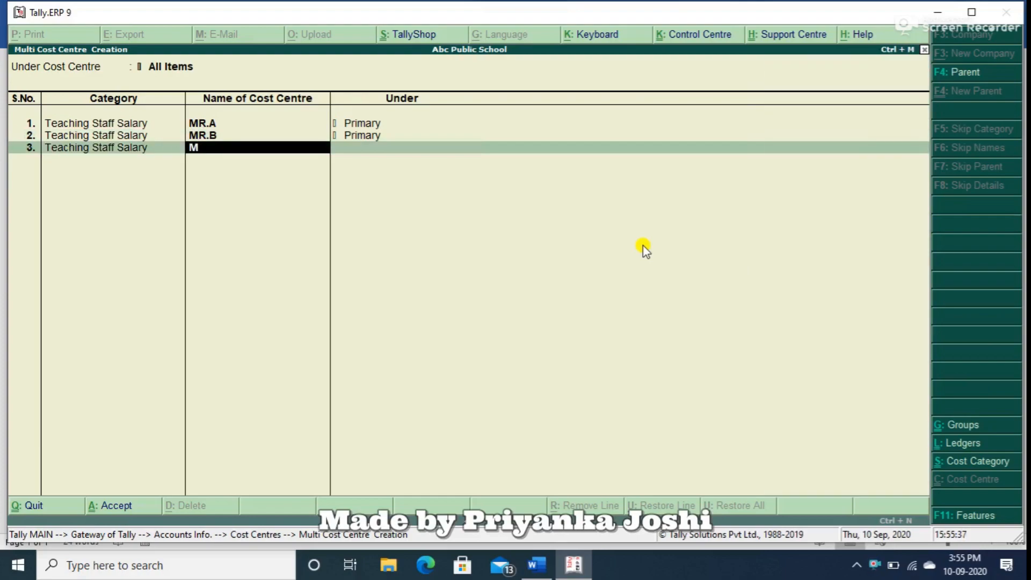
{"action": "type", "text": "R.C"}
{"action": "key", "text": "Return"}
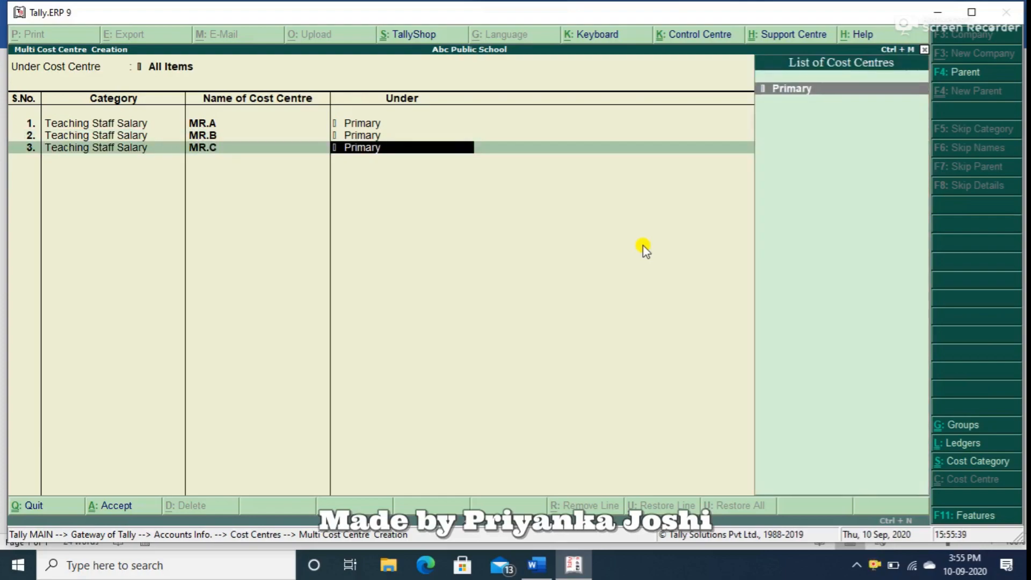
Add cost centres MR.D and MR.E in the Non Teaching Staff Salary category, both under Primary.
{"action": "key", "text": "Return"}
{"action": "type", "text": "No"}
{"action": "key", "text": "Return"}
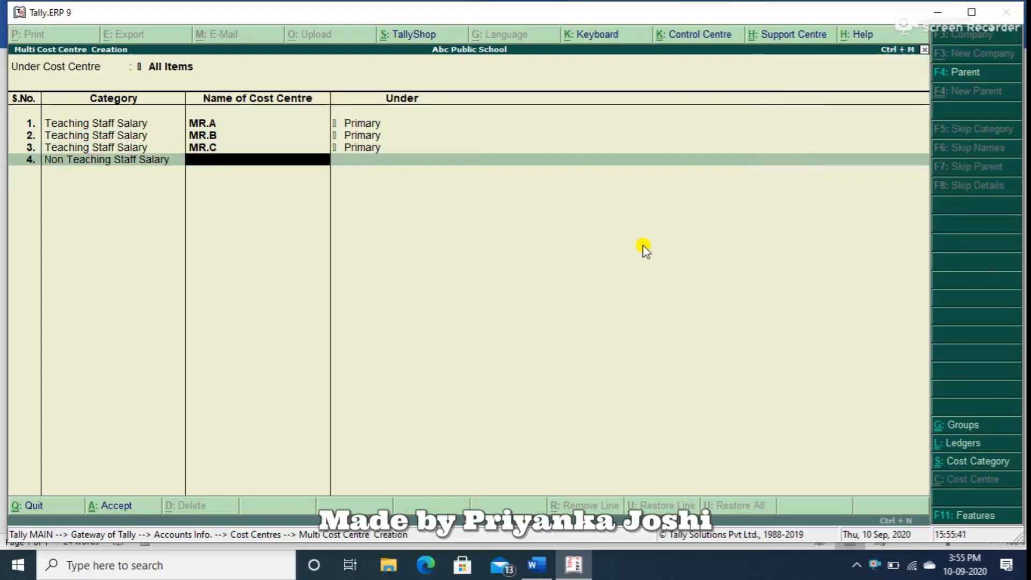
{"action": "type", "text": "MR.D"}
{"action": "key", "text": "Return"}
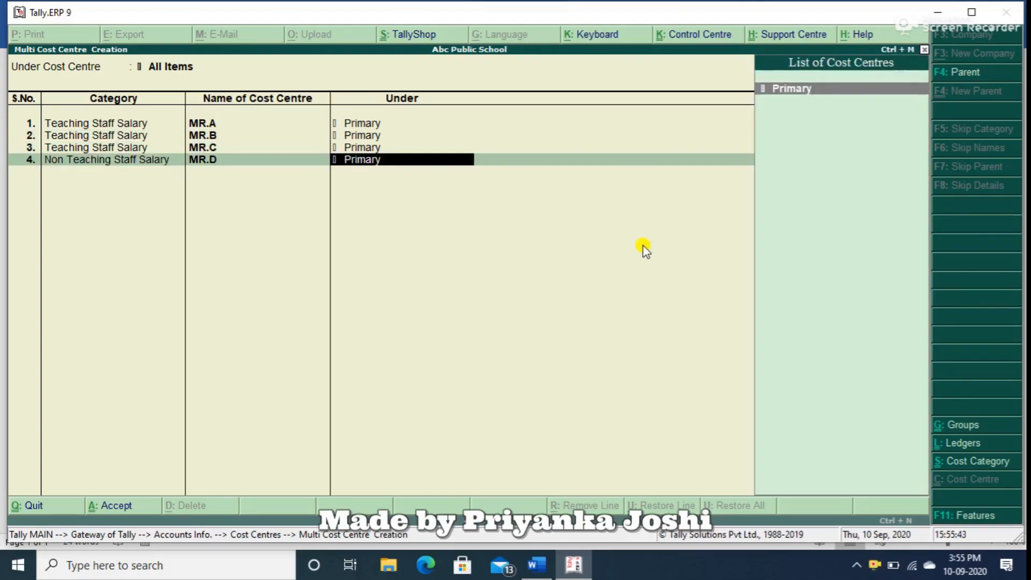
{"action": "key", "text": "Return"}
{"action": "type", "text": "No"}
{"action": "key", "text": "Return"}
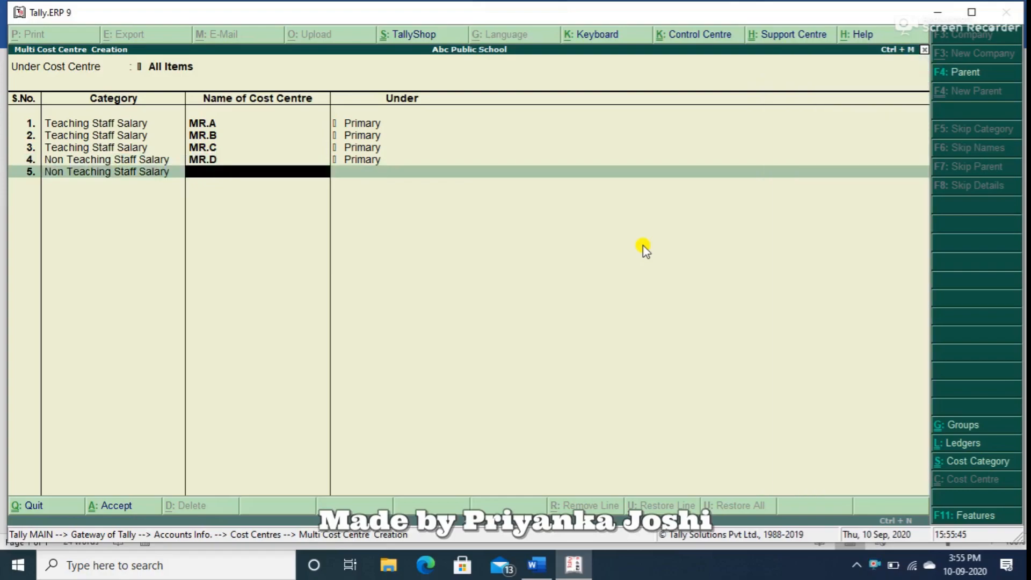
{"action": "type", "text": "MR."}
{"action": "type", "text": "E"}
{"action": "key", "text": "Return"}
{"action": "key", "text": "Return"}
Add the cost centre Advance to MR.D in the Advance Salary category, under Primary.
{"action": "type", "text": "A"}
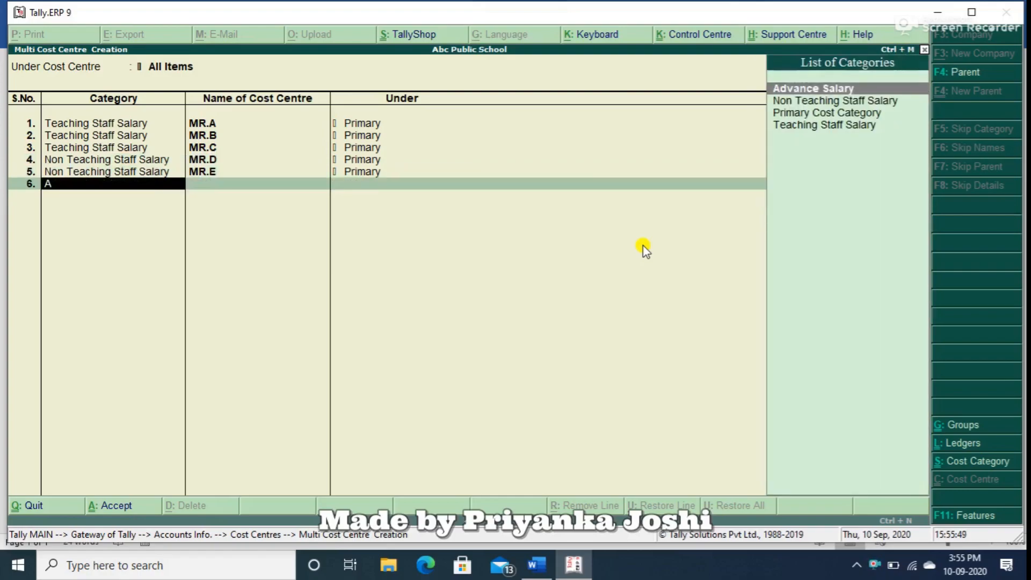
{"action": "type", "text": "d"}
{"action": "key", "text": "Return"}
{"action": "type", "text": "A"}
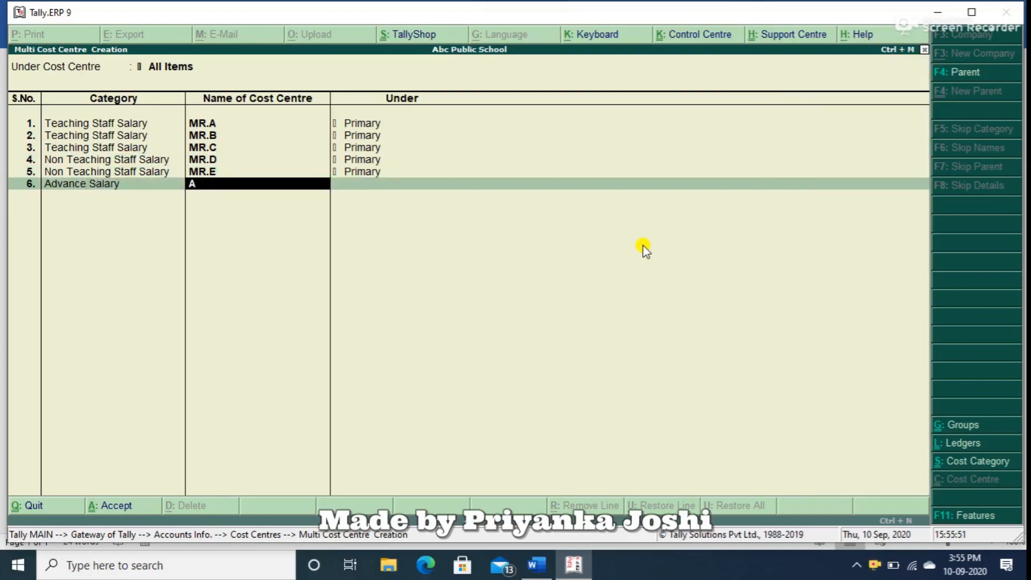
{"action": "type", "text": "dvance to MR.D"}
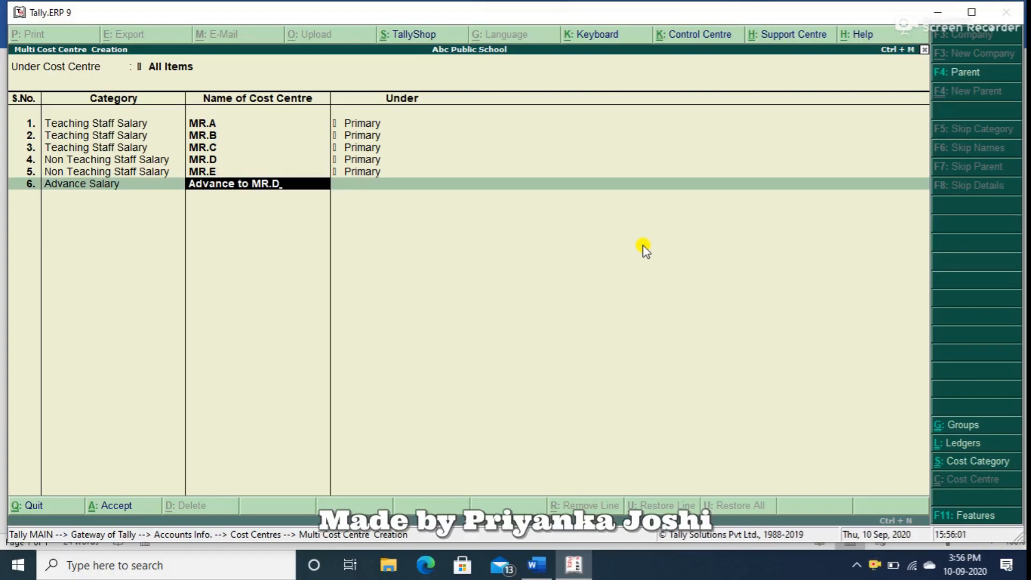
{"action": "key", "text": "Return"}
{"action": "key", "text": "Return"}
Save the list of multiple cost centres and return to the Gateway of Tally.
{"action": "key", "text": "Return"}
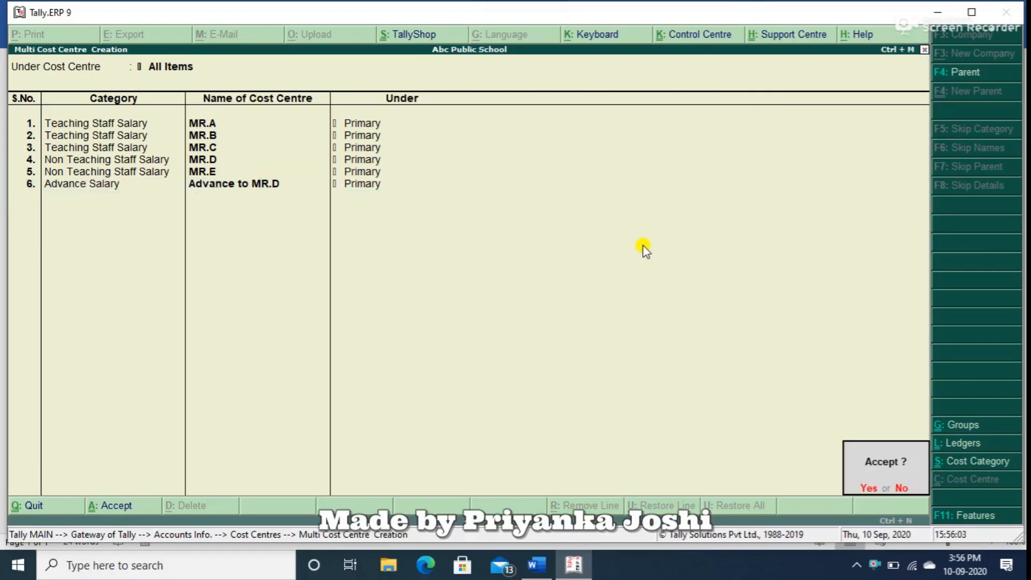
{"action": "key", "text": "Return"}
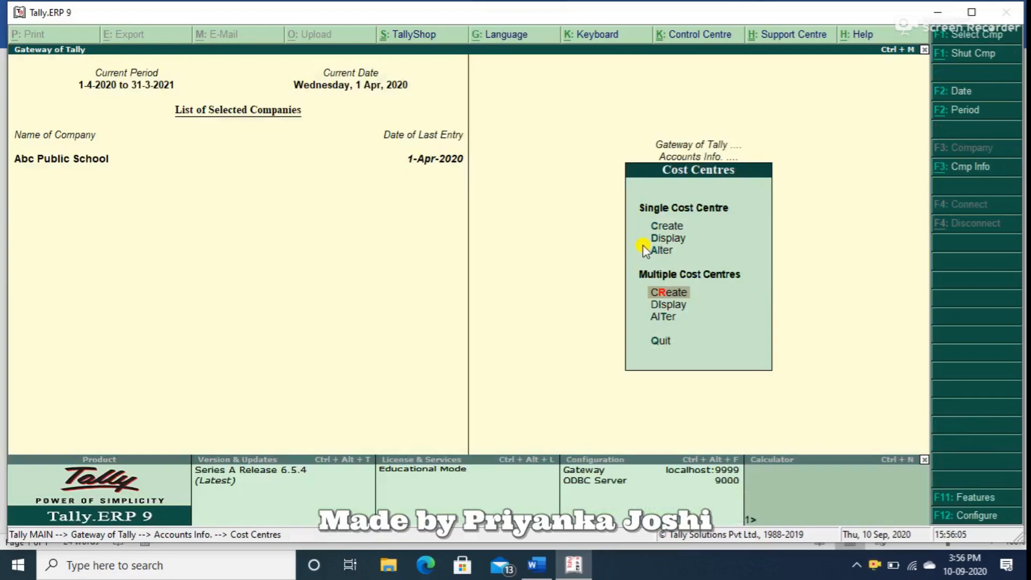
{"action": "key", "text": "Escape"}
{"action": "key", "text": "Escape"}
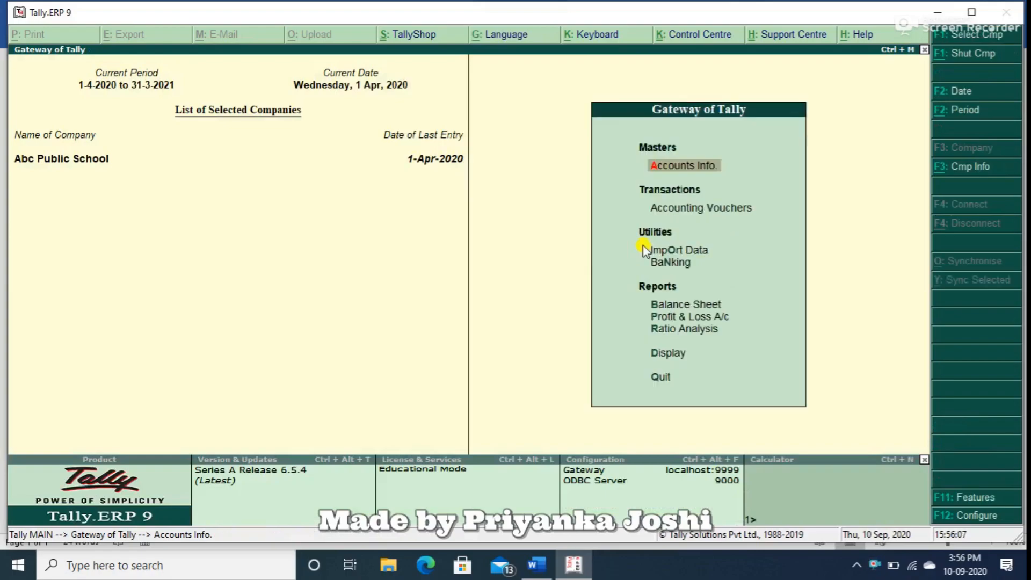
Start a journal voucher and debit Salary Expenses with 45,000.
{"action": "key", "text": "v"}
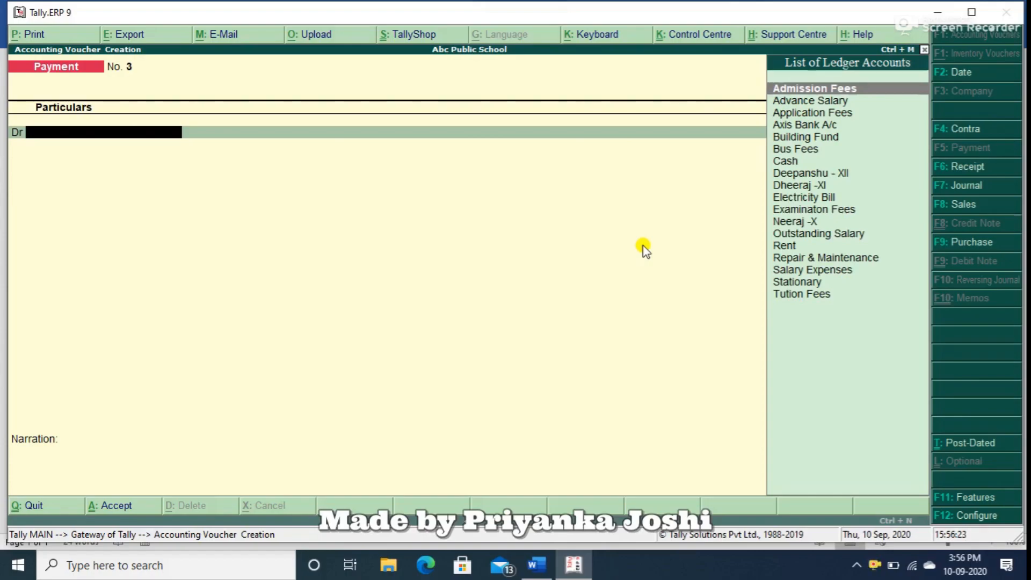
{"action": "key", "text": "F7"}
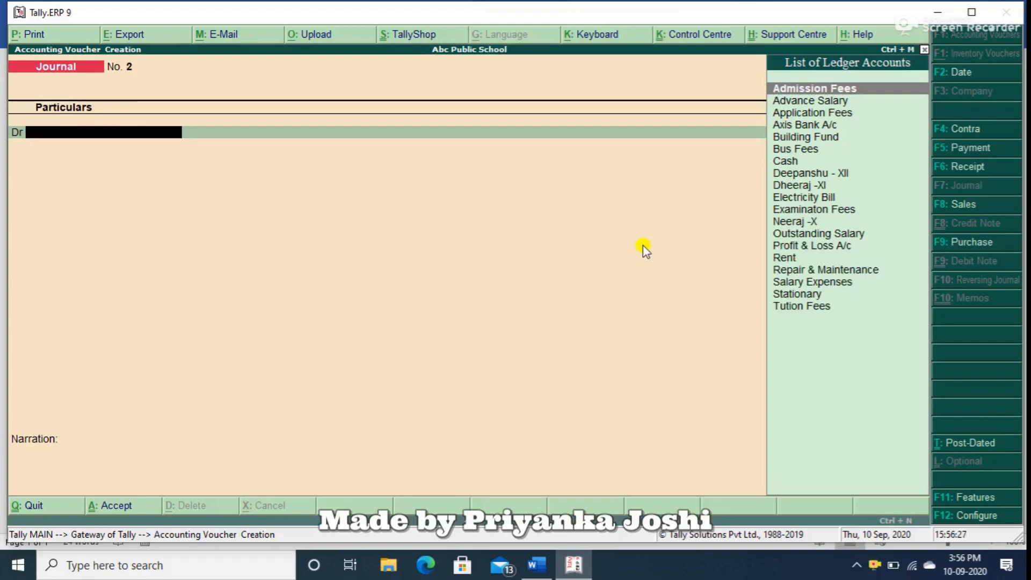
{"action": "type", "text": "Sa"}
{"action": "key", "text": "Return"}
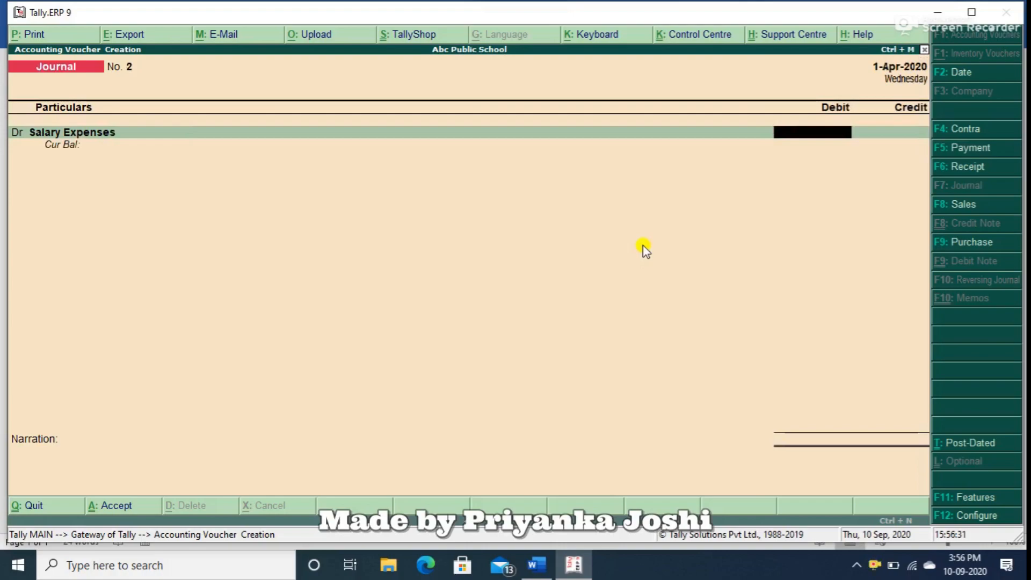
{"action": "type", "text": "40000"}
{"action": "key", "text": "BackSpace"}
{"action": "key", "text": "BackSpace"}
{"action": "key", "text": "BackSpace"}
{"action": "key", "text": "BackSpace"}
{"action": "type", "text": "5000"}
{"action": "key", "text": "Return"}
Credit Outstanding Salary with 30,000 in the journal voucher.
{"action": "key", "text": "Return"}
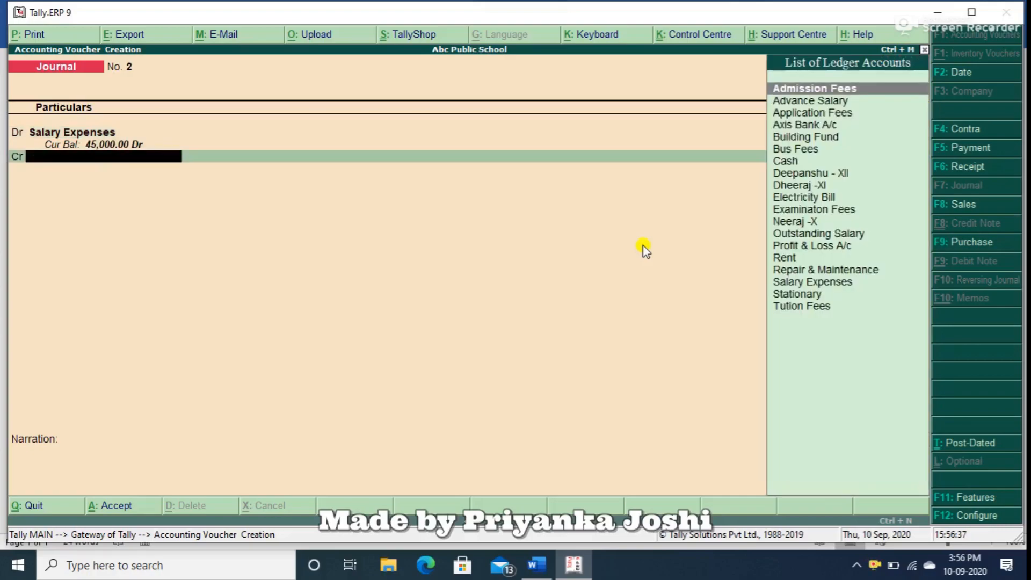
{"action": "type", "text": "o"}
{"action": "key", "text": "Return"}
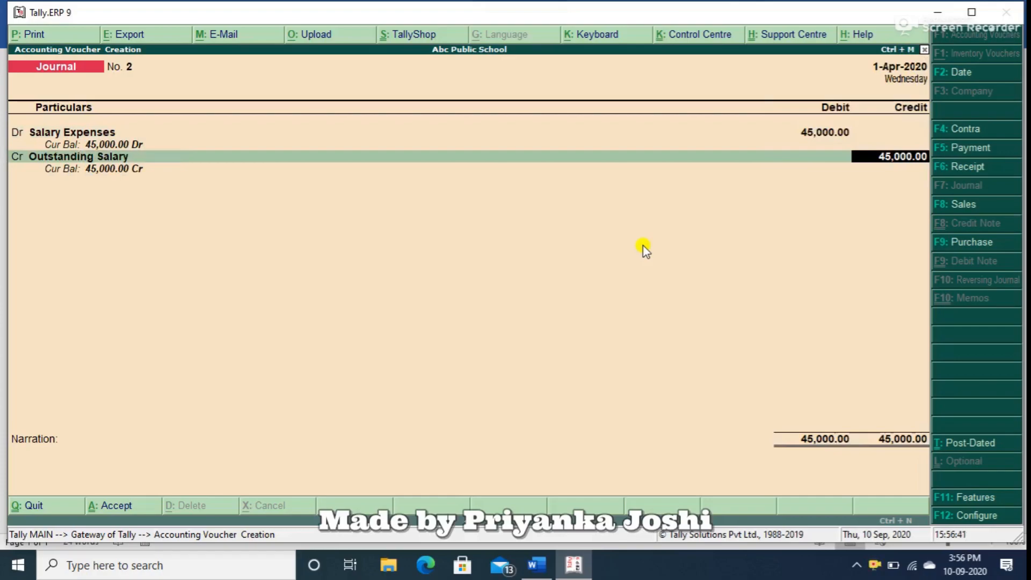
{"action": "type", "text": "30000"}
{"action": "key", "text": "Return"}
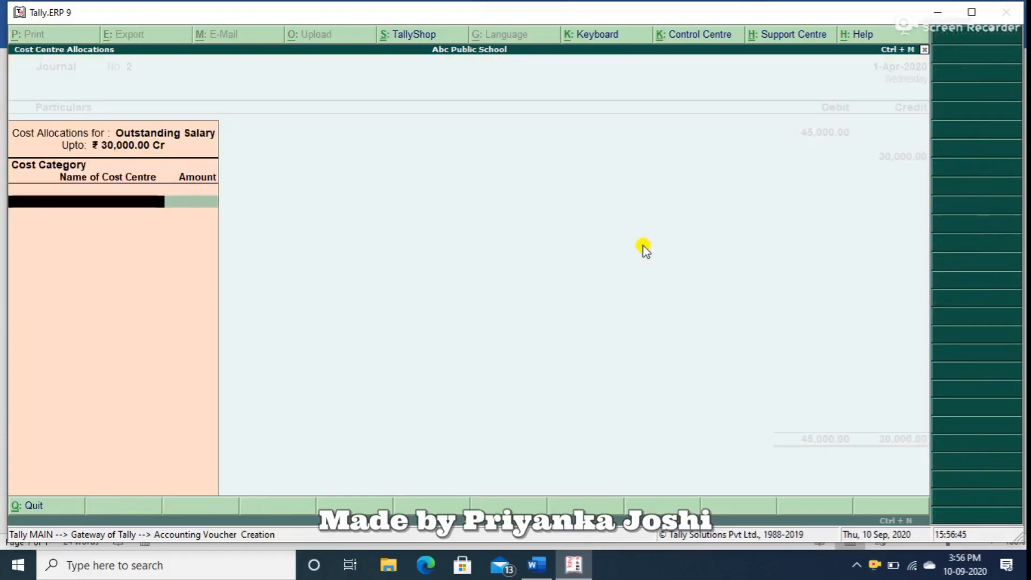
Allocate 15,000 of the Outstanding Salary credit to MR.A in the Teaching Staff Salary category.
{"action": "type", "text": "T"}
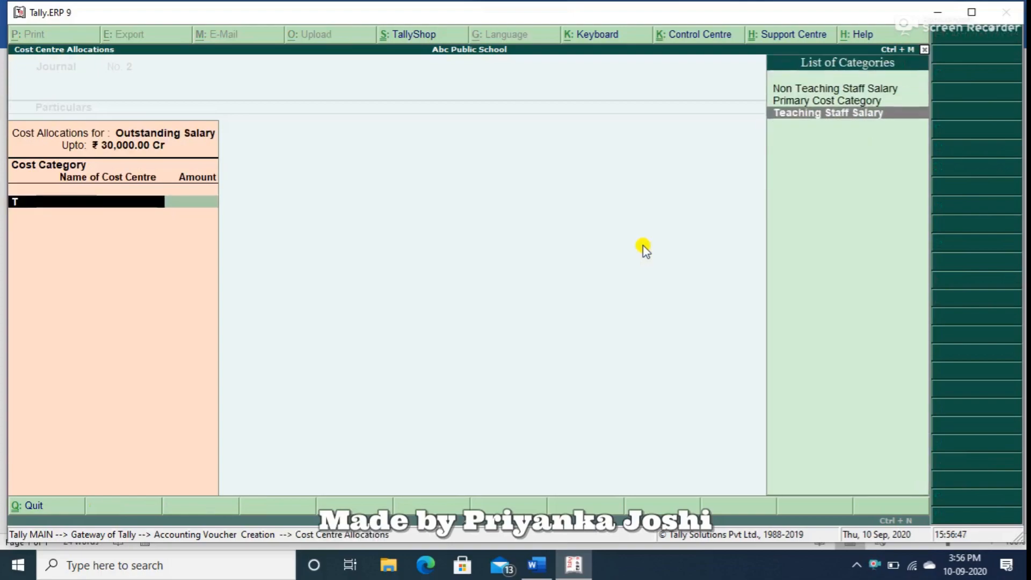
{"action": "key", "text": "Return"}
{"action": "type", "text": "Mr"}
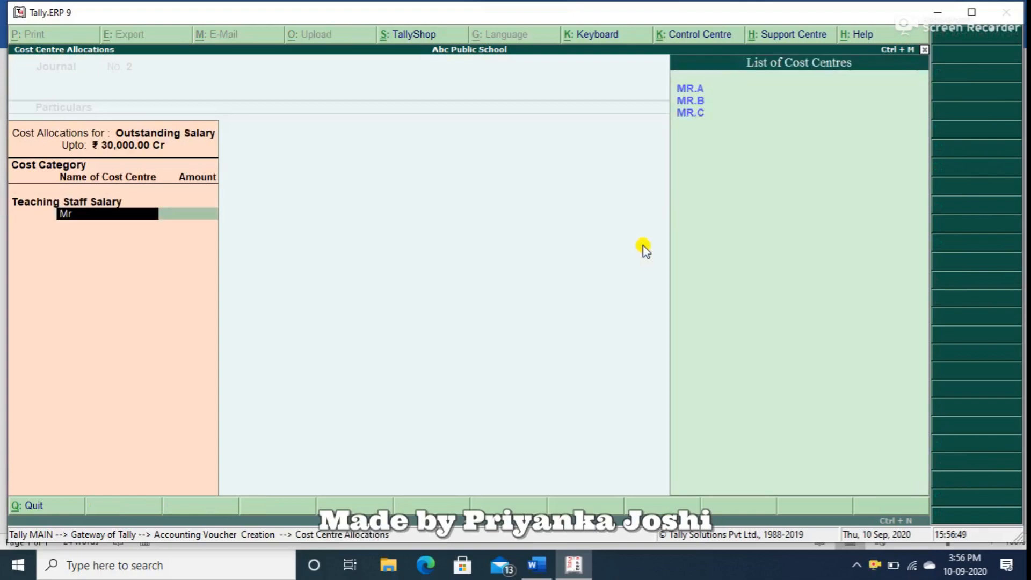
{"action": "key", "text": "Return"}
{"action": "type", "text": "1000"}
{"action": "key", "text": "BackSpace"}
{"action": "key", "text": "BackSpace"}
{"action": "key", "text": "BackSpace"}
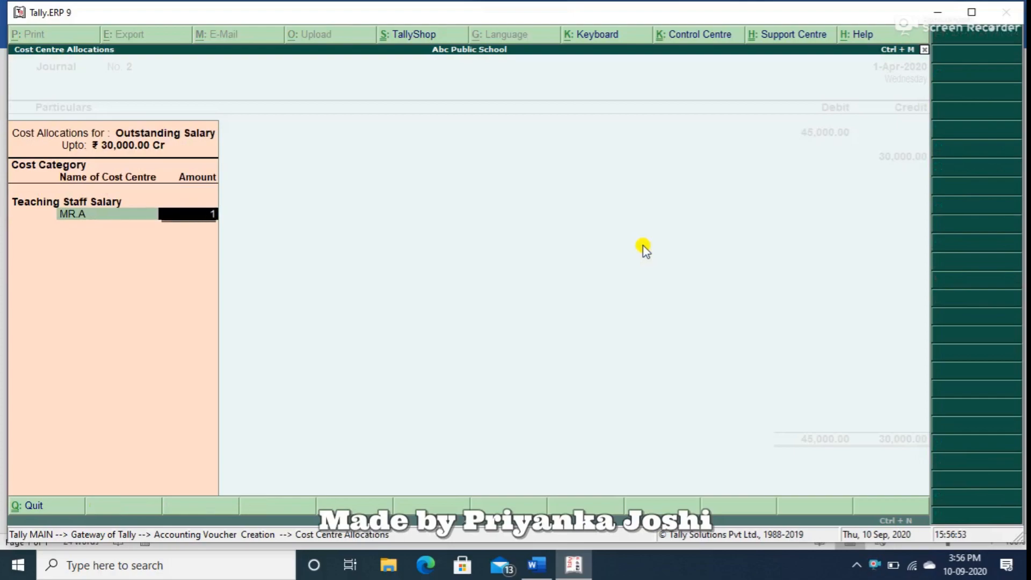
{"action": "type", "text": "5000"}
{"action": "key", "text": "Return"}
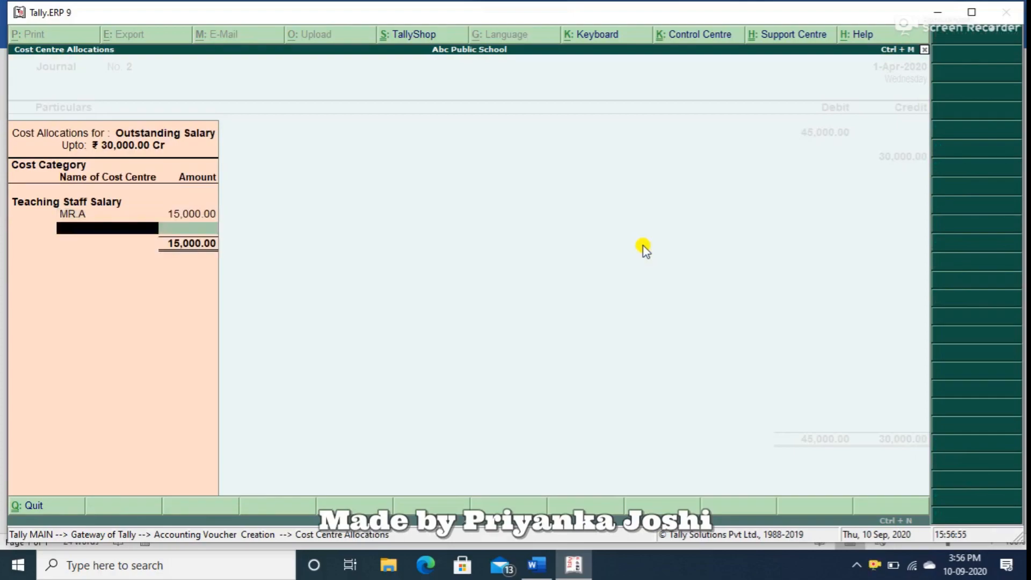
Allocate 10,000 to MR.B and 5,000 to MR.C in the Teaching Staff Salary category and finish this allocation.
{"action": "type", "text": "mr.b"}
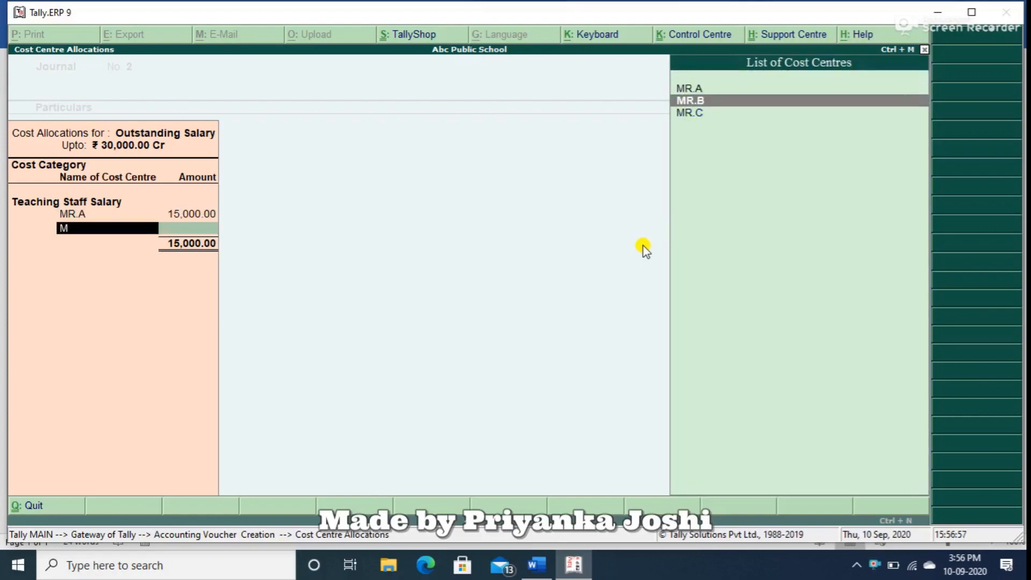
{"action": "key", "text": "Return"}
{"action": "key", "text": "BackSpace"}
{"action": "type", "text": "10000"}
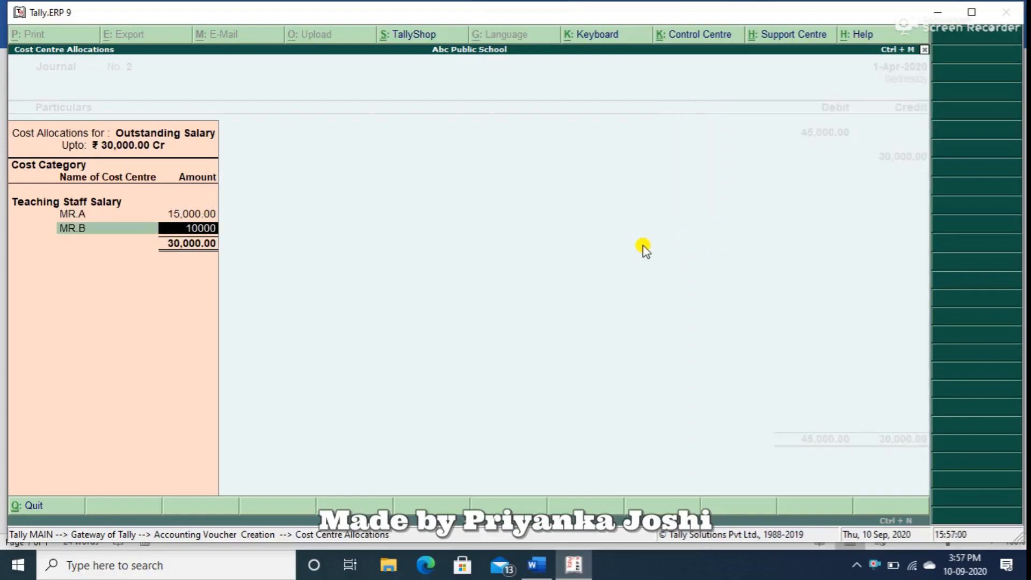
{"action": "key", "text": "Return"}
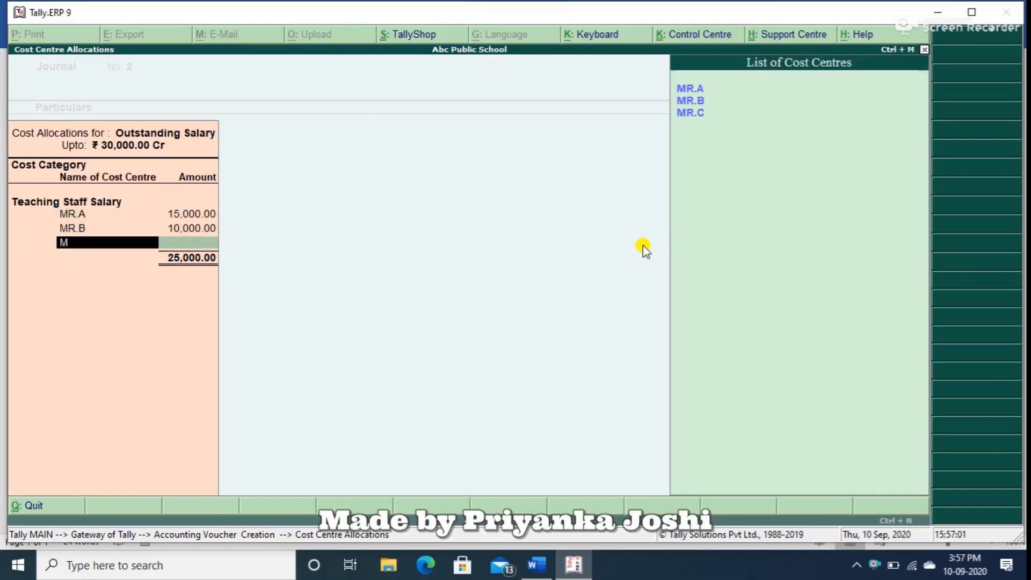
{"action": "type", "text": "mr.c"}
{"action": "key", "text": "Return"}
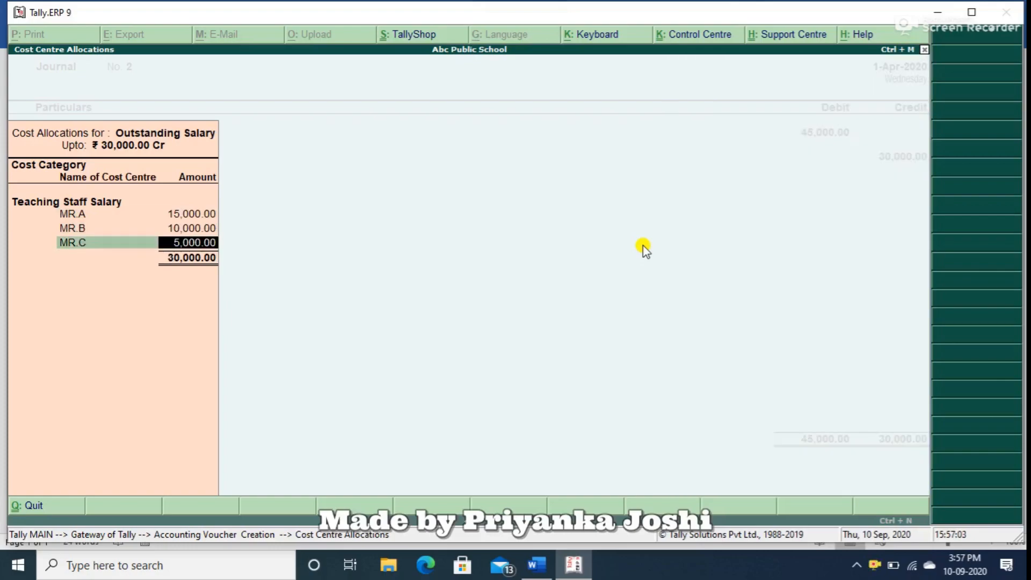
{"action": "key", "text": "Return"}
Add a second Outstanding Salary credit line of 15,000 to the journal voucher.
{"action": "key", "text": "Return"}
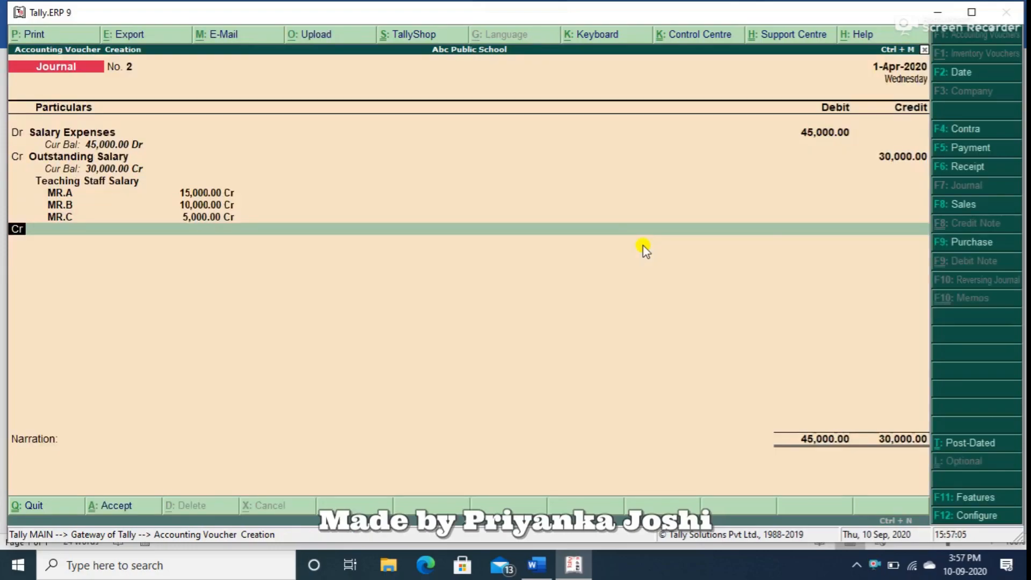
{"action": "type", "text": "ou"}
{"action": "key", "text": "Return"}
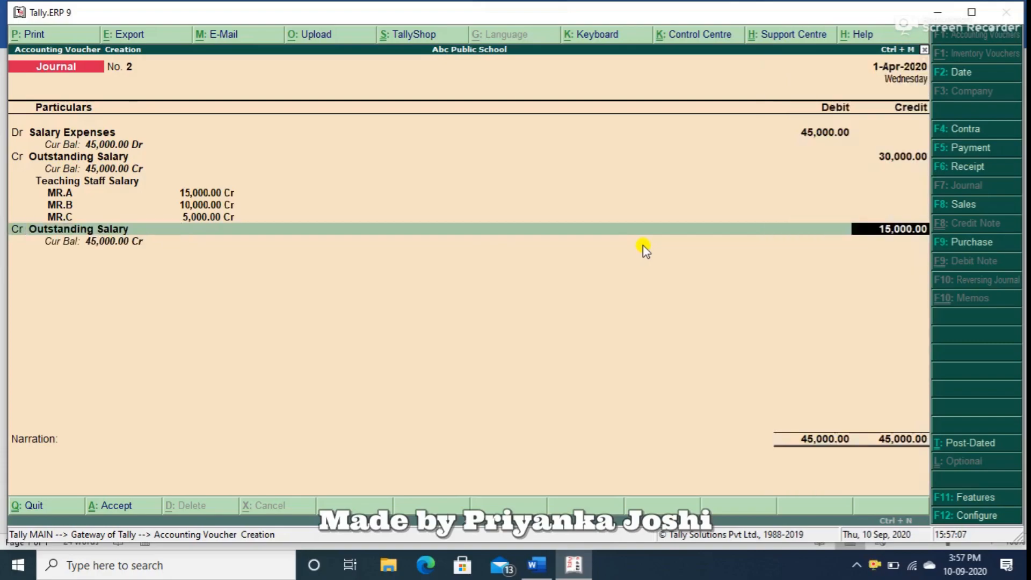
Allocate 10,000 of the second Outstanding Salary credit to MR.D in the Non Teaching Staff Salary category.
{"action": "key", "text": "Return"}
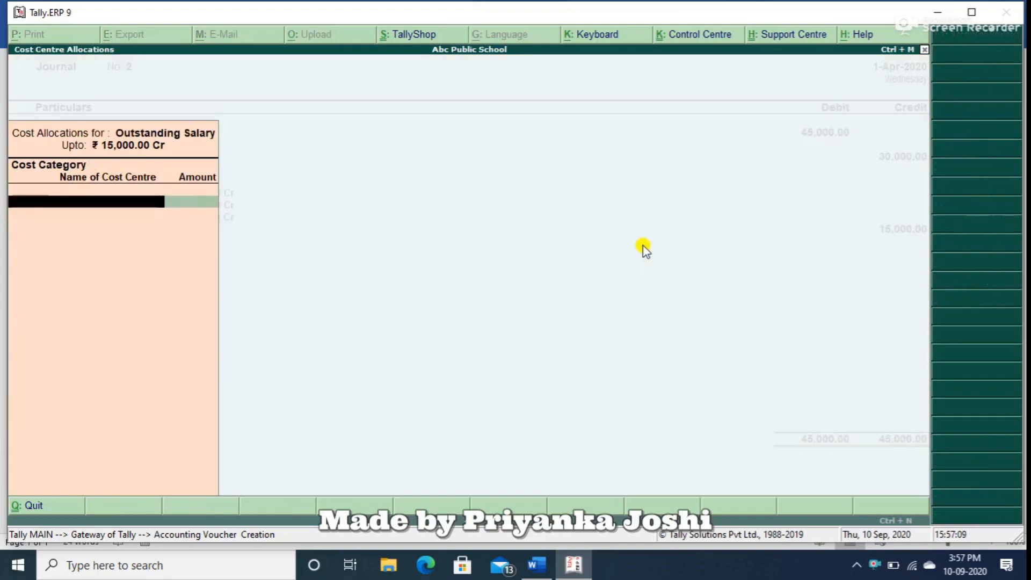
{"action": "type", "text": "n"}
{"action": "key", "text": "Return"}
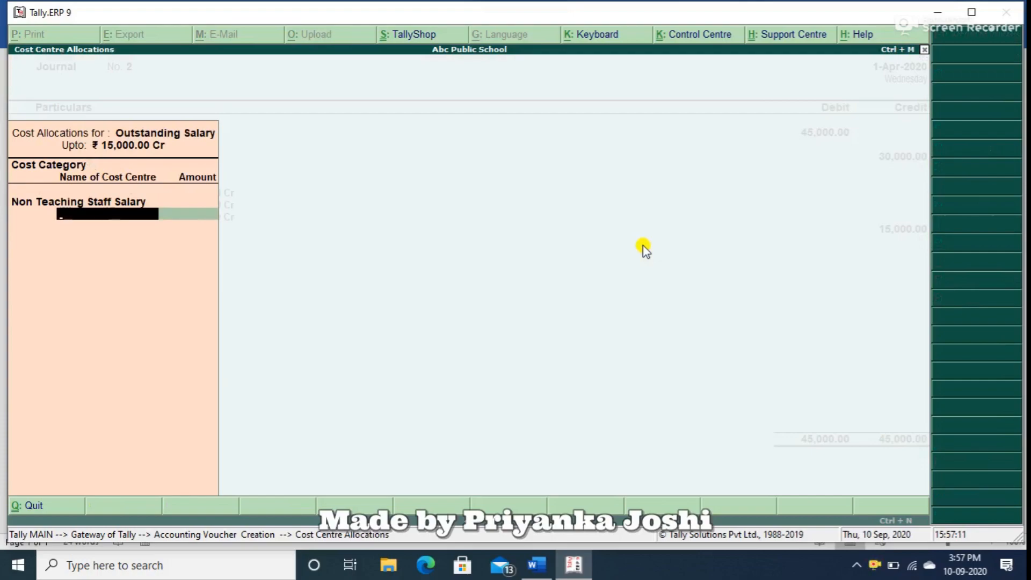
{"action": "type", "text": "m"}
{"action": "key", "text": "Return"}
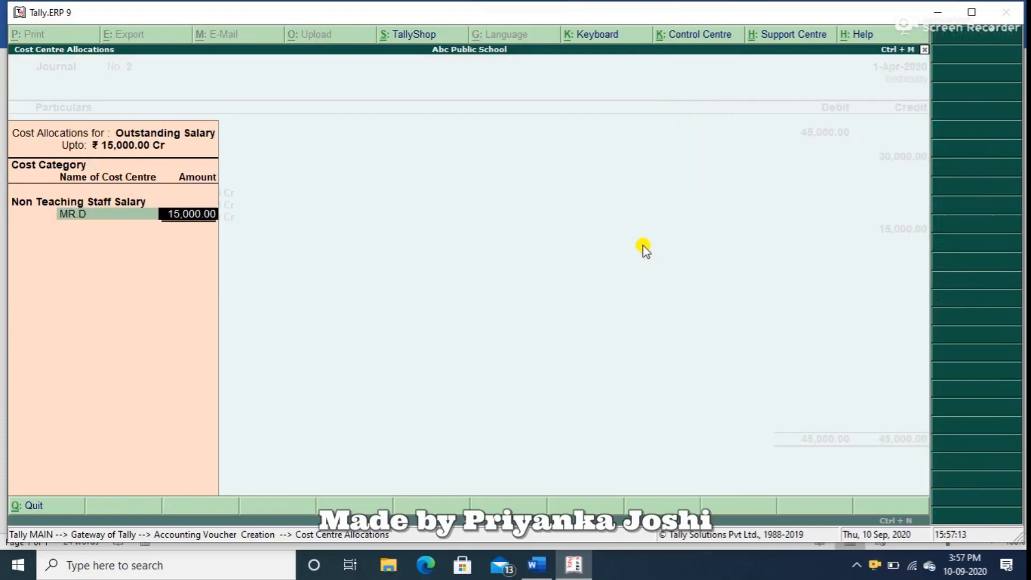
{"action": "type", "text": "10,0"}
{"action": "type", "text": "00"}
{"action": "key", "text": "Return"}
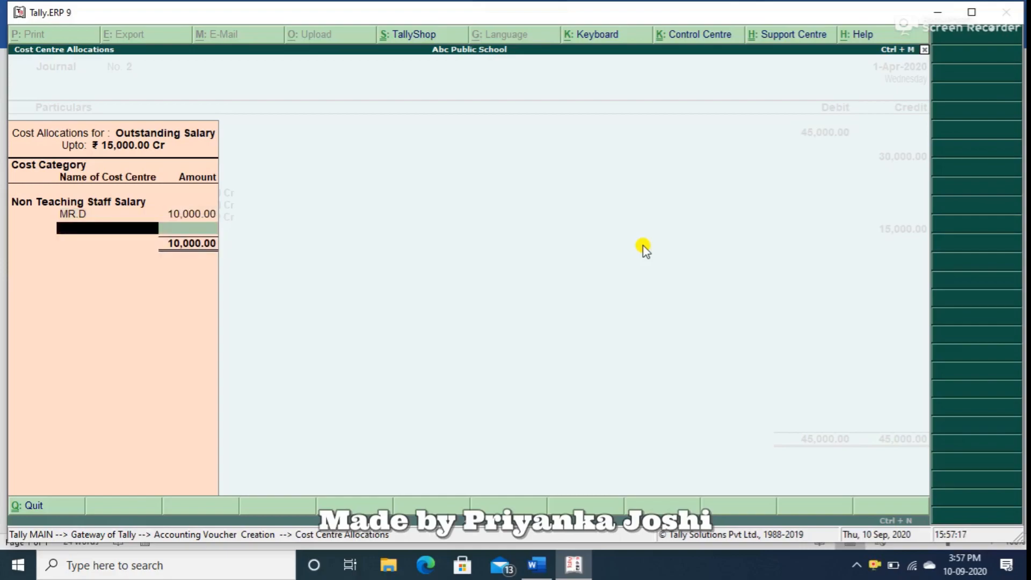
Allocate 5,000 to MR.E in the Non Teaching Staff Salary category and save the journal voucher without a narration.
{"action": "type", "text": "m"}
{"action": "key", "text": "Down"}
{"action": "key", "text": "Return"}
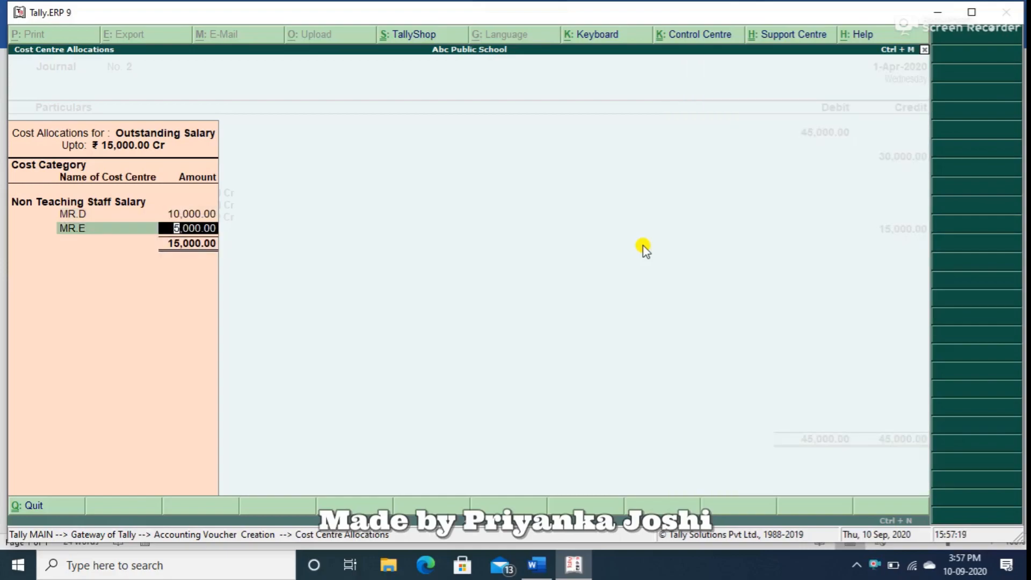
{"action": "key", "text": "Return"}
{"action": "key", "text": "Return"}
{"action": "key", "text": "Return"}
{"action": "key", "text": "Return"}
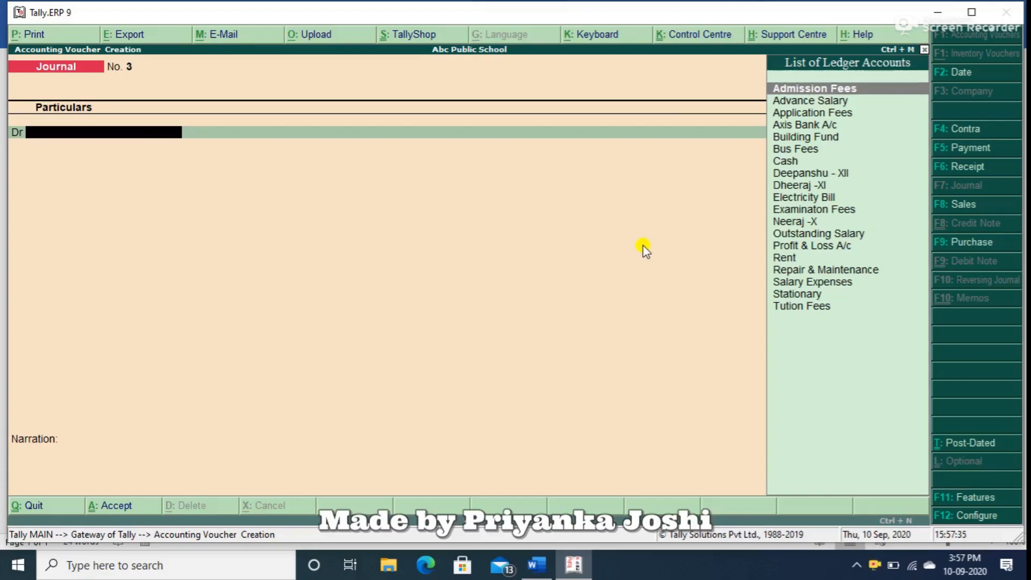
Debit the Advance Salary ledger with 2,000 in the new journal voucher.
{"action": "type", "text": "Ad"}
{"action": "key", "text": "Down"}
{"action": "key", "text": "Return"}
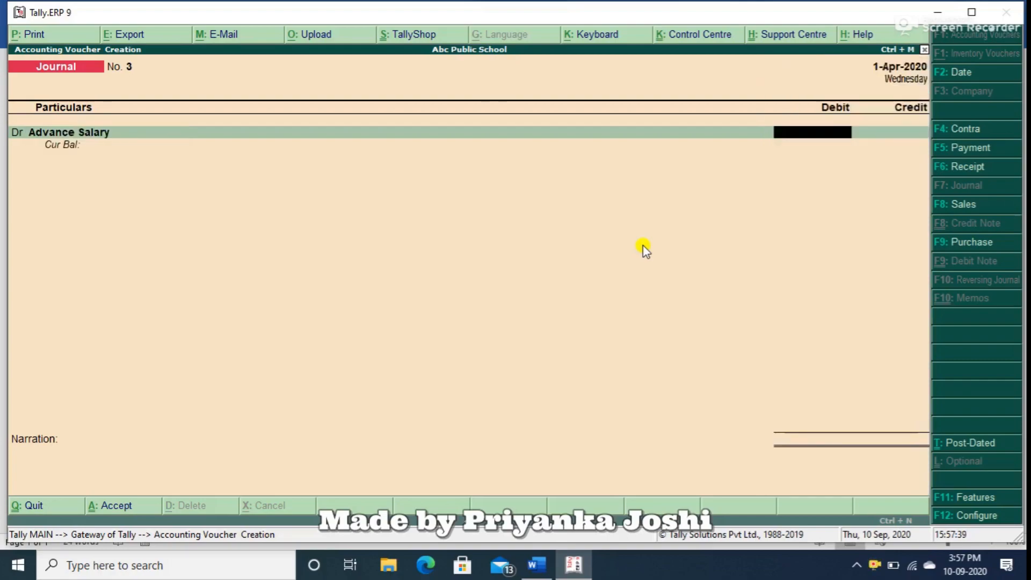
{"action": "type", "text": "2000"}
{"action": "key", "text": "Return"}
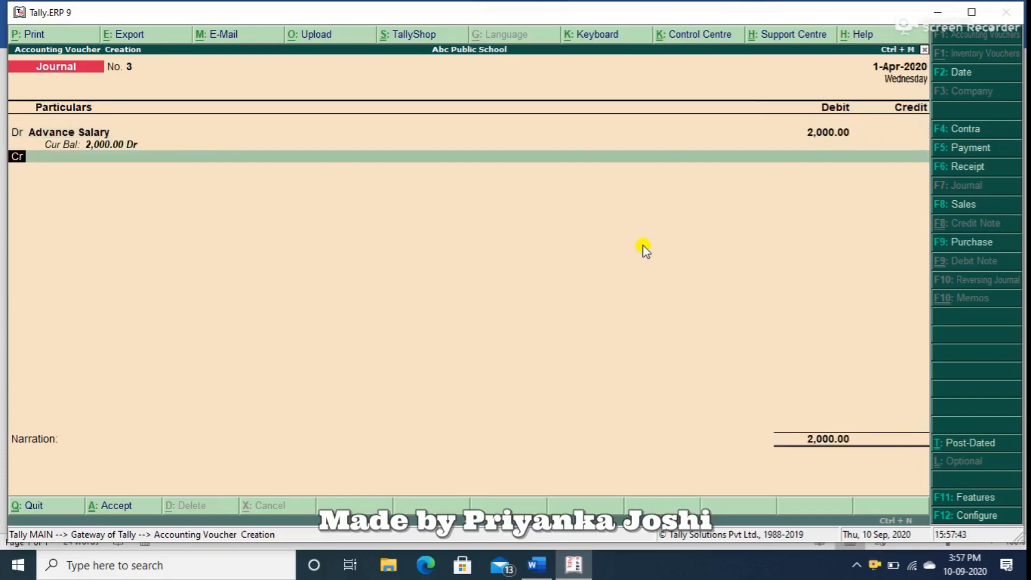
Alter the Advance Salary ledger from the debit line to make cost centres applicable, and save the ledger.
{"action": "key", "text": "BackSpace"}
{"action": "key", "text": "BackSpace"}
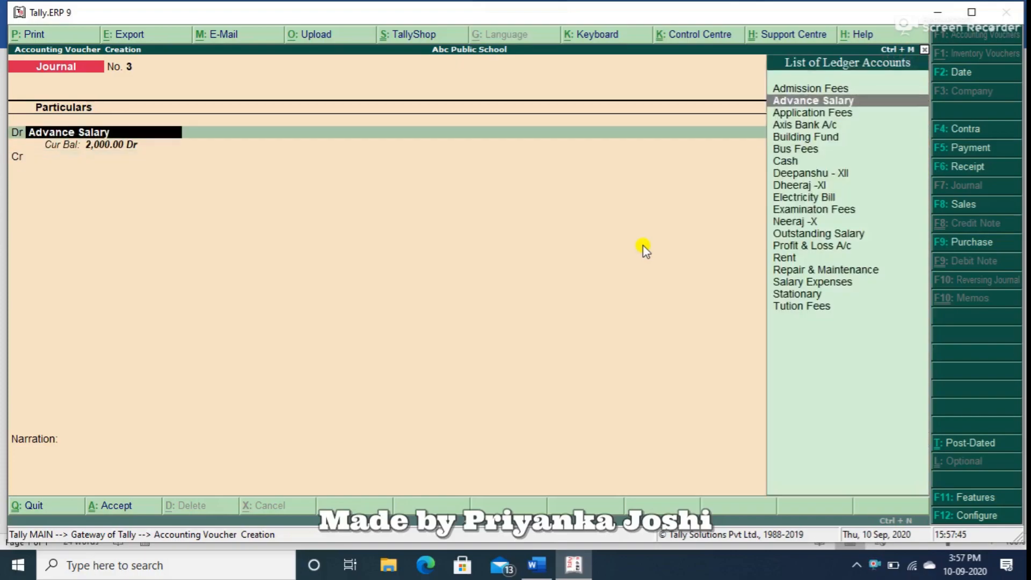
{"action": "key", "text": "ctrl+Return"}
{"action": "key", "text": "Return"}
{"action": "key", "text": "Return"}
{"action": "key", "text": "Return"}
{"action": "key", "text": "Return"}
{"action": "key", "text": "Return"}
{"action": "key", "text": "BackSpace"}
{"action": "type", "text": "y"}
{"action": "key", "text": "Return"}
{"action": "key", "text": "ctrl+a"}
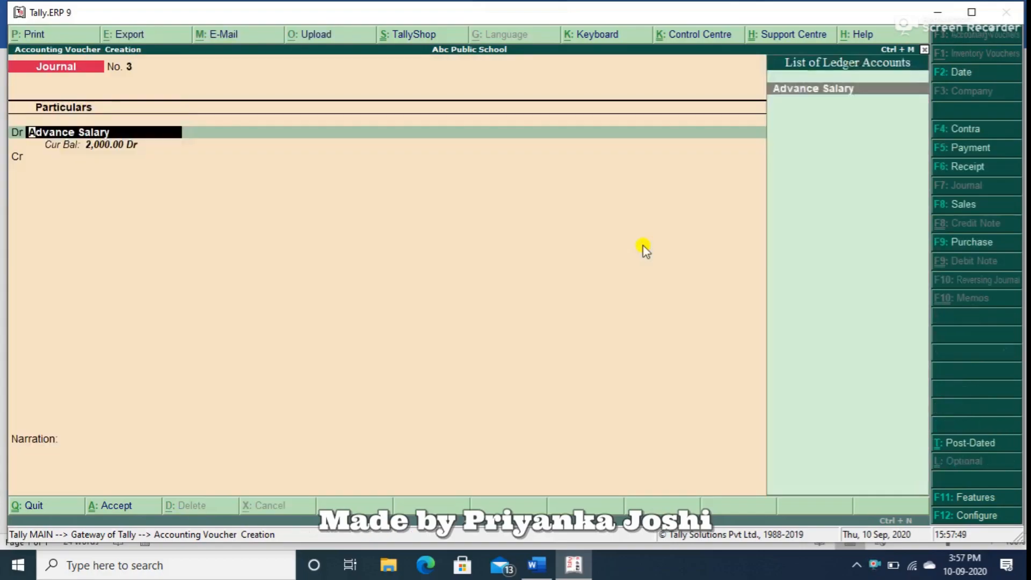
Allocate the 2,000 Advance Salary debit to the cost centre Advance to MR.D in the Advance Salary category.
{"action": "key", "text": "Return"}
{"action": "type", "text": "A"}
{"action": "key", "text": "Return"}
{"action": "key", "text": "Return"}
{"action": "key", "text": "Return"}
Credit Axis Bank A/c with 2,000 and save the journal voucher without a narration.
{"action": "key", "text": "Return"}
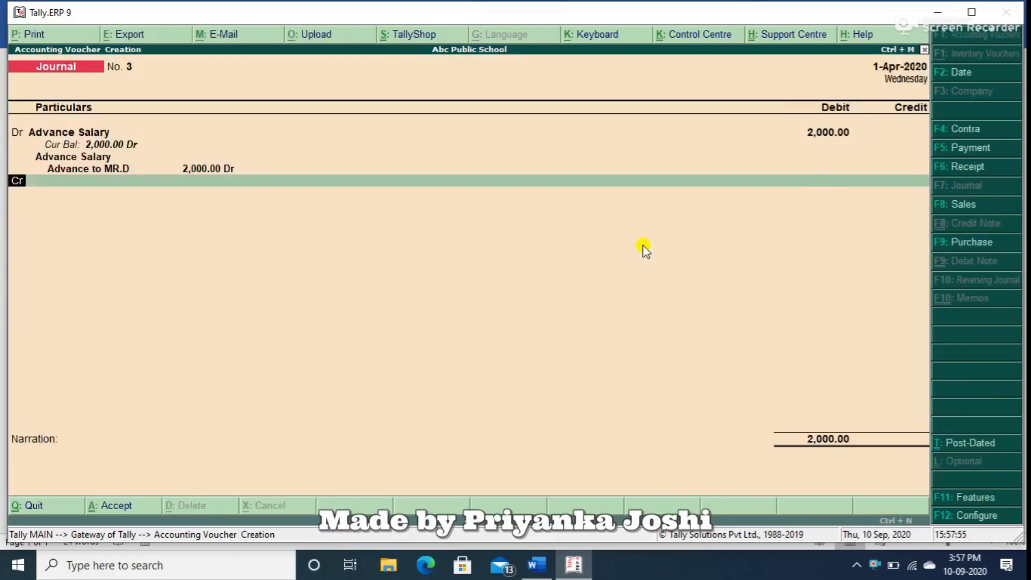
{"action": "type", "text": "Ax"}
{"action": "key", "text": "Return"}
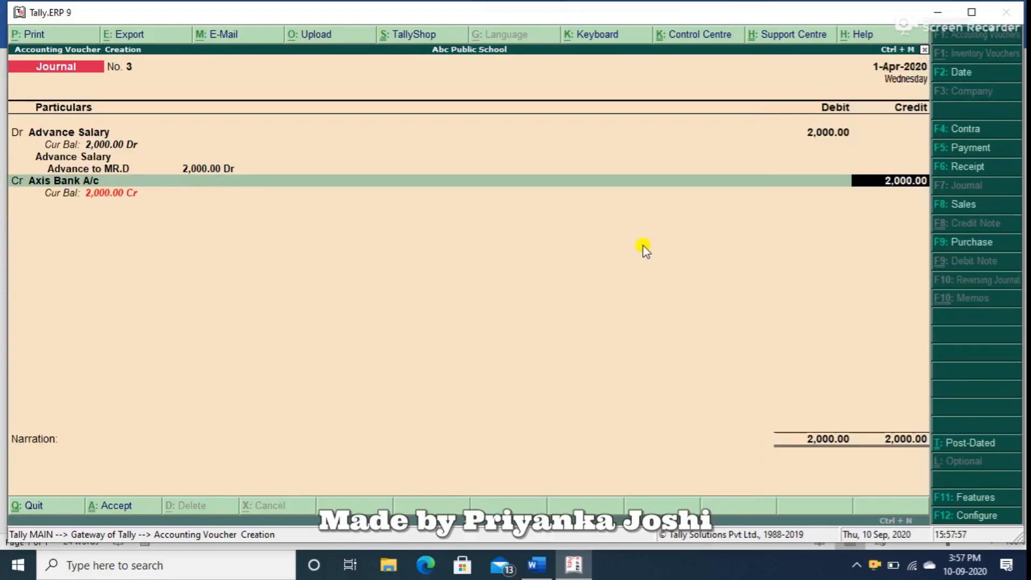
{"action": "key", "text": "Return"}
{"action": "key", "text": "Return"}
{"action": "key", "text": "Return"}
{"action": "key", "text": "Return"}
{"action": "key", "text": "Return"}
{"action": "key", "text": "Return"}
{"action": "key", "text": "Return"}
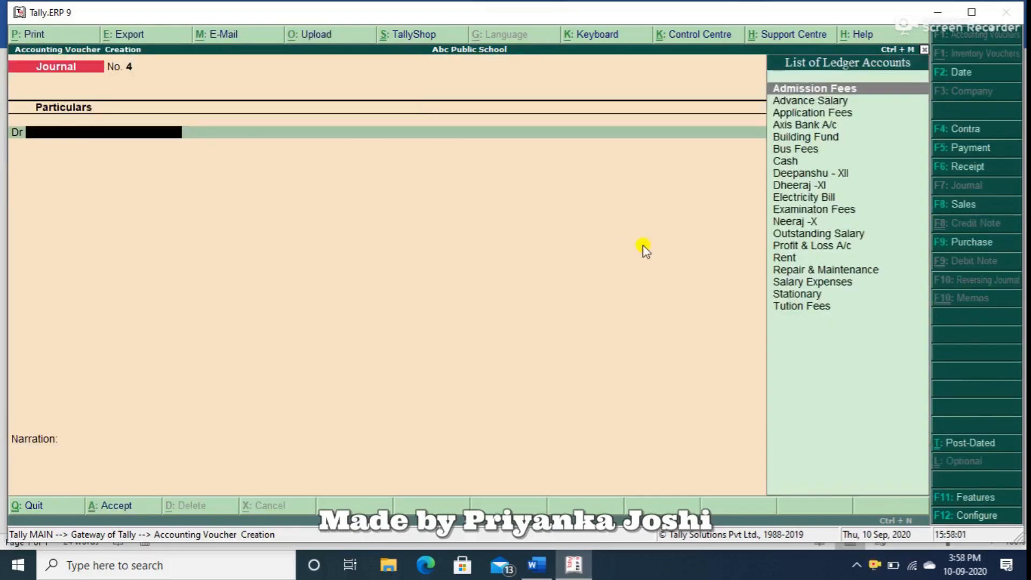
{"action": "key", "text": "F5"}
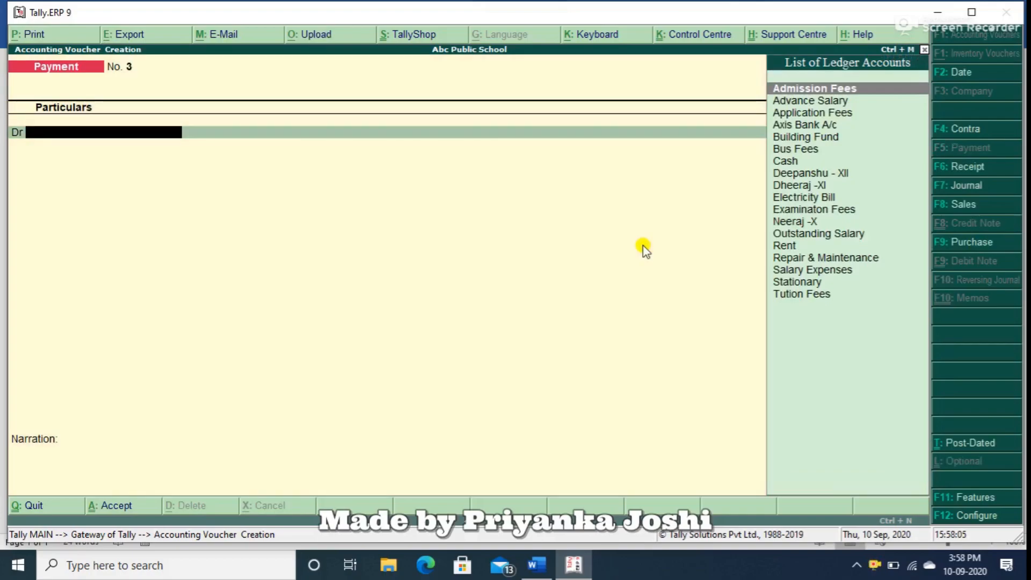
{"action": "type", "text": "O"}
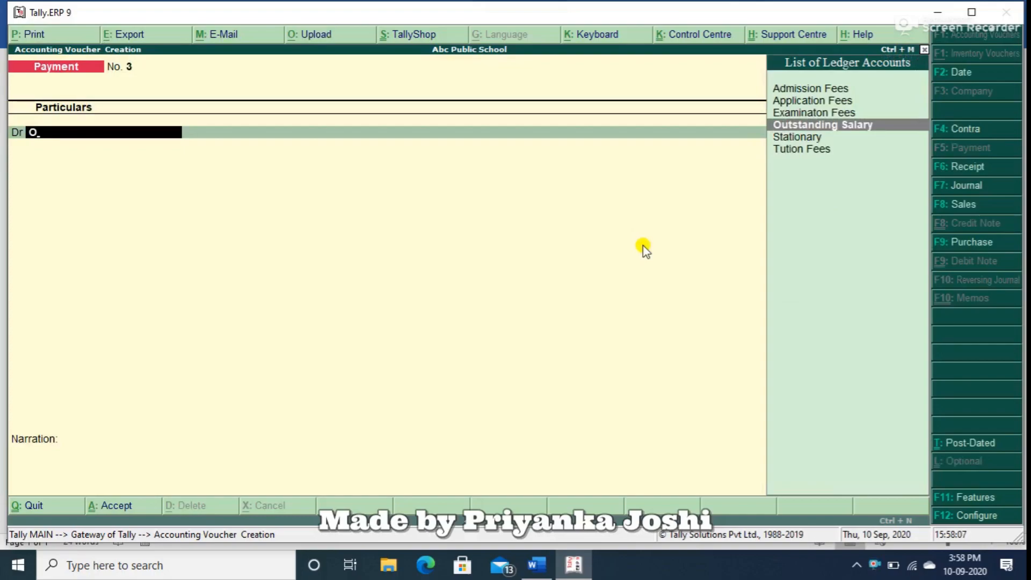
{"action": "key", "text": "Escape"}
{"action": "key", "text": "Escape"}
{"action": "key", "text": "Return"}
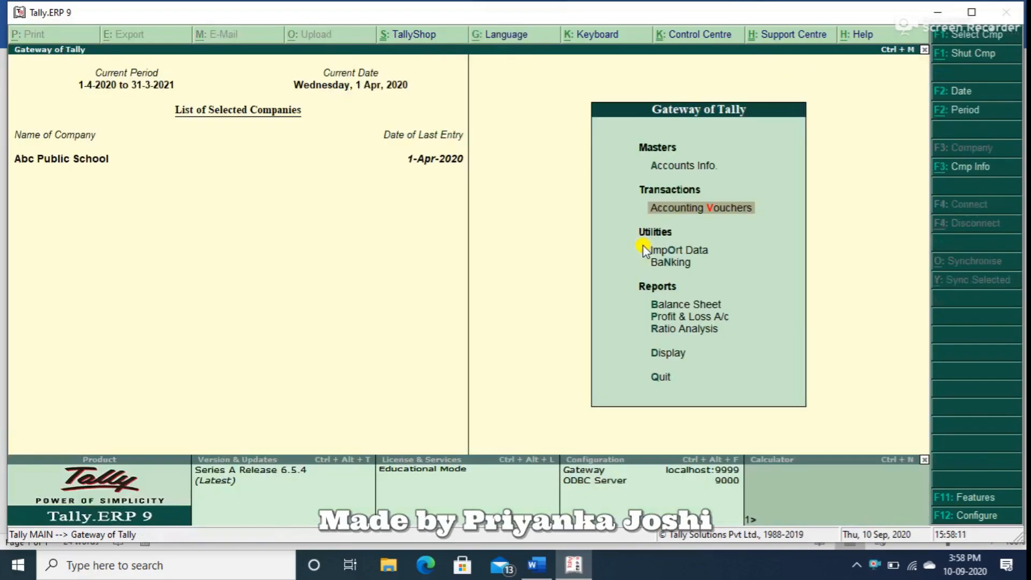
Open the Category Summary report for the cost centres.
{"action": "key", "text": "d"}
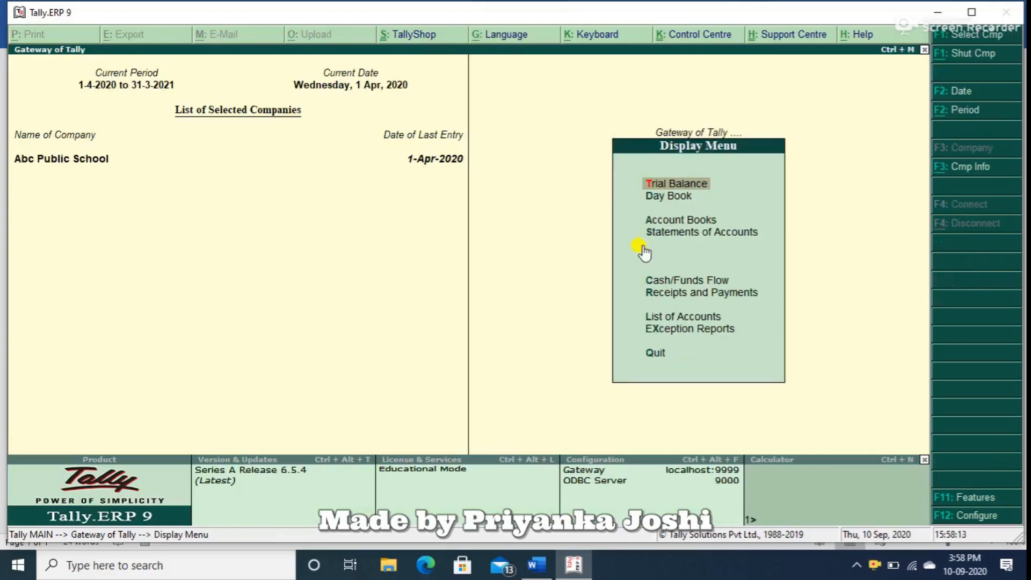
{"action": "key", "text": "s"}
{"action": "key", "text": "c"}
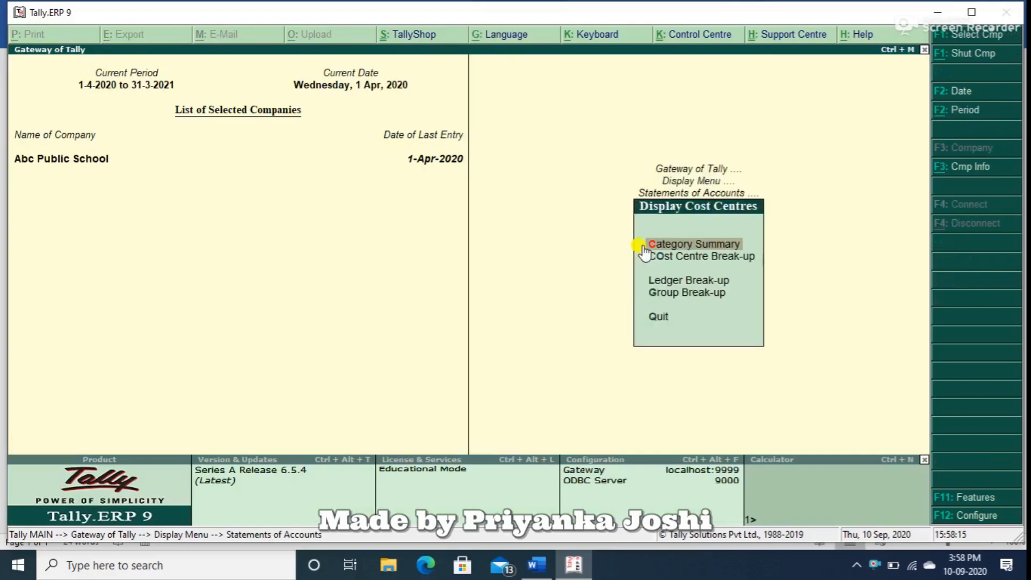
{"action": "key", "text": "Return"}
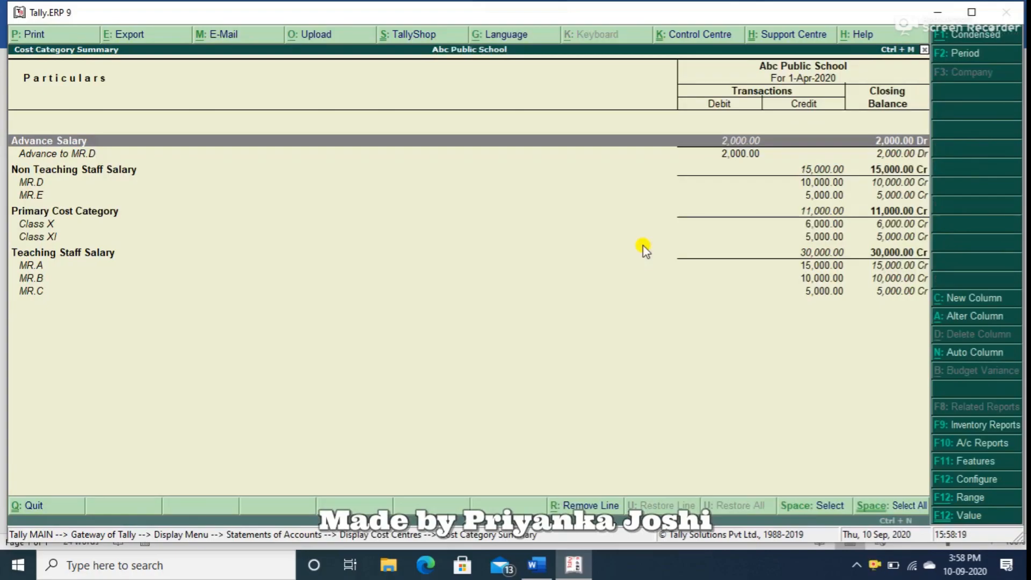
Examine the advance and outstanding salary balances by category and staff member, and return to the Gateway of Tally.
{"action": "key", "text": "Down"}
{"action": "key", "text": "Down"}
{"action": "key", "text": "Down"}
{"action": "key", "text": "Down"}
{"action": "key", "text": "Down"}
{"action": "key", "text": "Up"}
{"action": "key", "text": "Up"}
{"action": "key", "text": "Up"}
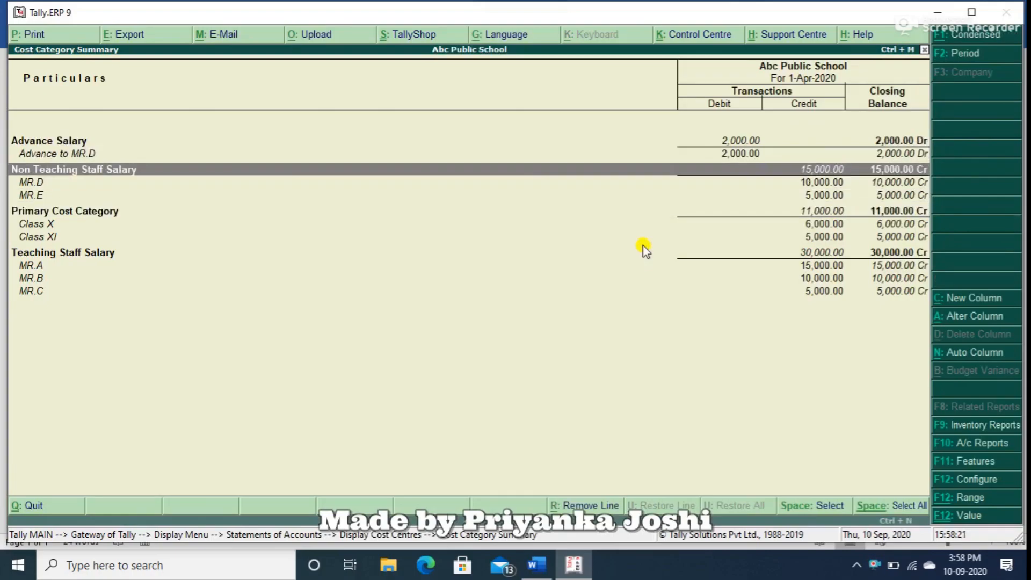
{"action": "key", "text": "Down"}
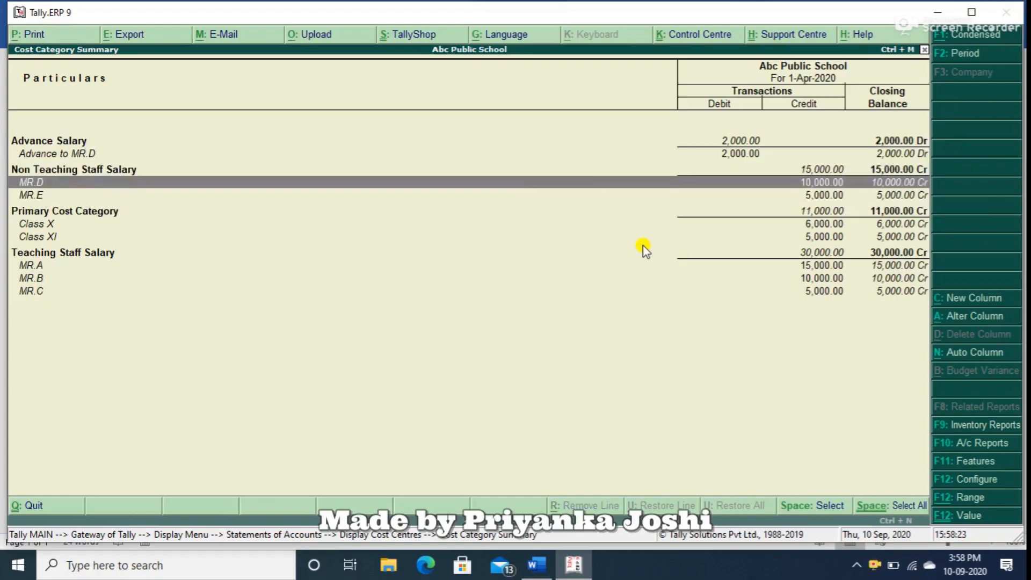
{"action": "key", "text": "Down"}
{"action": "key", "text": "Down"}
{"action": "key", "text": "Down"}
{"action": "key", "text": "Down"}
{"action": "key", "text": "Down"}
{"action": "key", "text": "Down"}
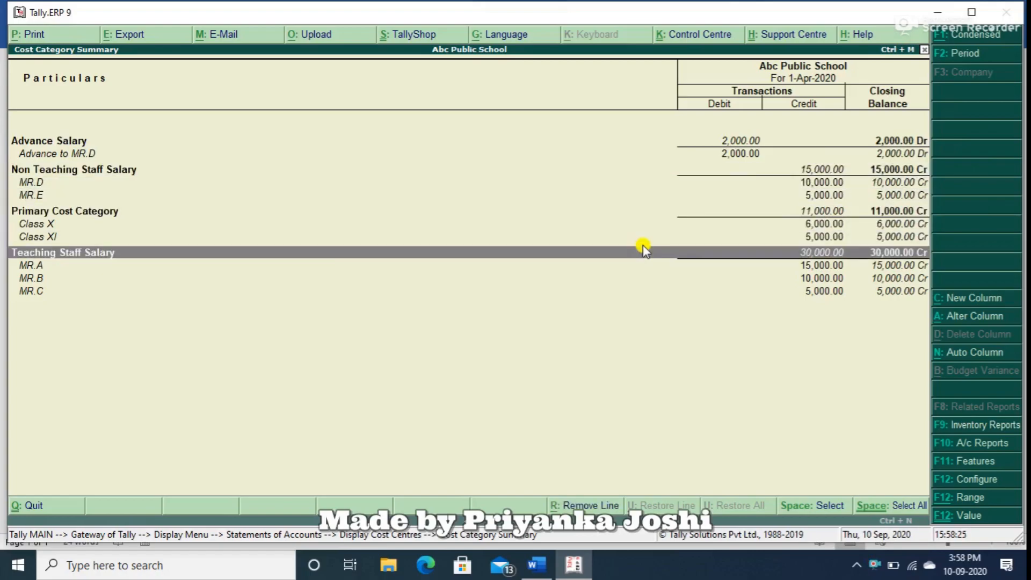
{"action": "key", "text": "Up"}
{"action": "key", "text": "Up"}
{"action": "key", "text": "Up"}
{"action": "key", "text": "Up"}
{"action": "key", "text": "Up"}
{"action": "key", "text": "Up"}
{"action": "key", "text": "Up"}
{"action": "key", "text": "Up"}
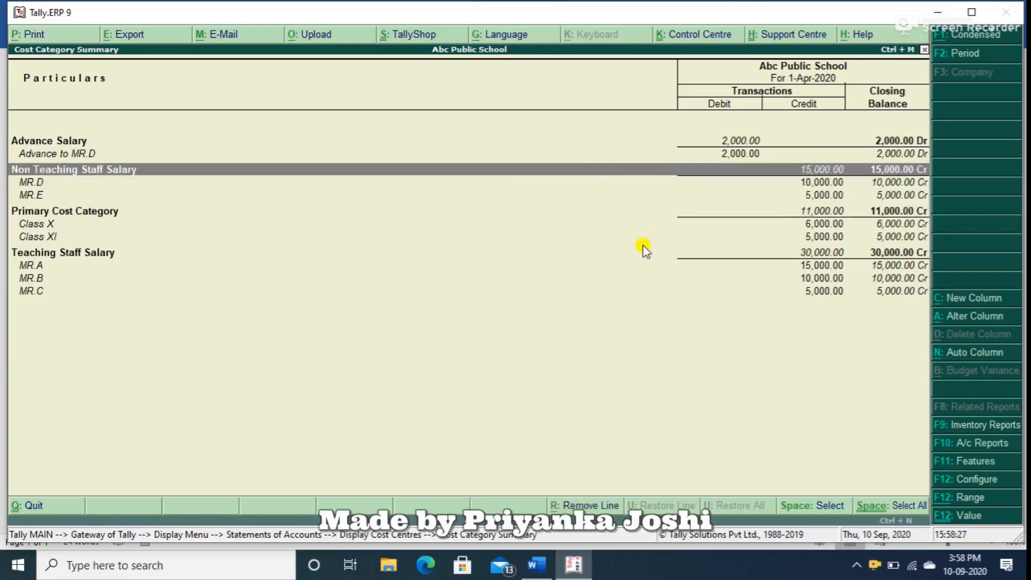
{"action": "key", "text": "Escape"}
{"action": "key", "text": "Escape"}
{"action": "key", "text": "Escape"}
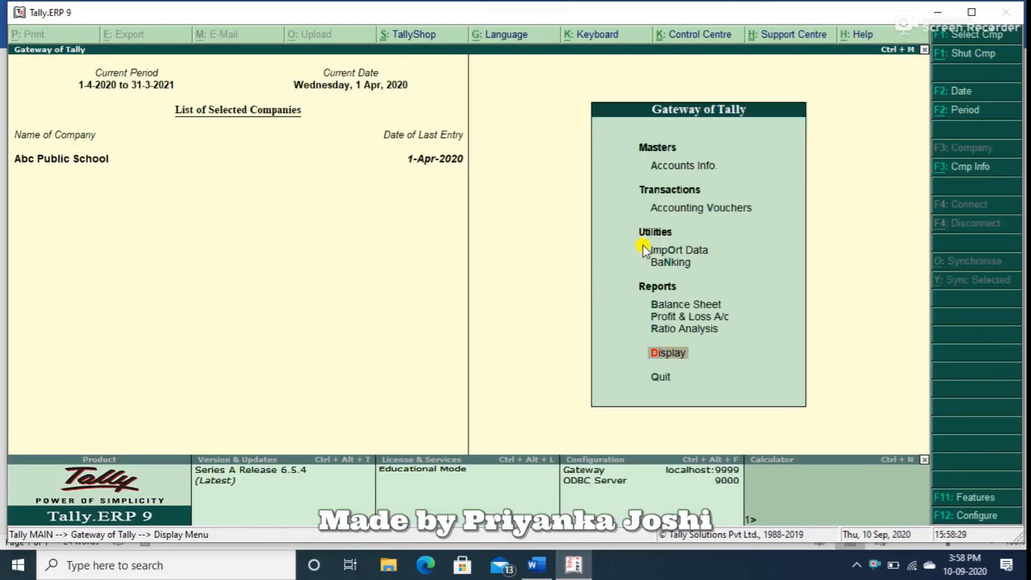
Start a payment voucher debiting Outstanding Salary with 30,000 and choose the Teaching Staff Salary category for its allocation.
{"action": "key", "text": "v"}
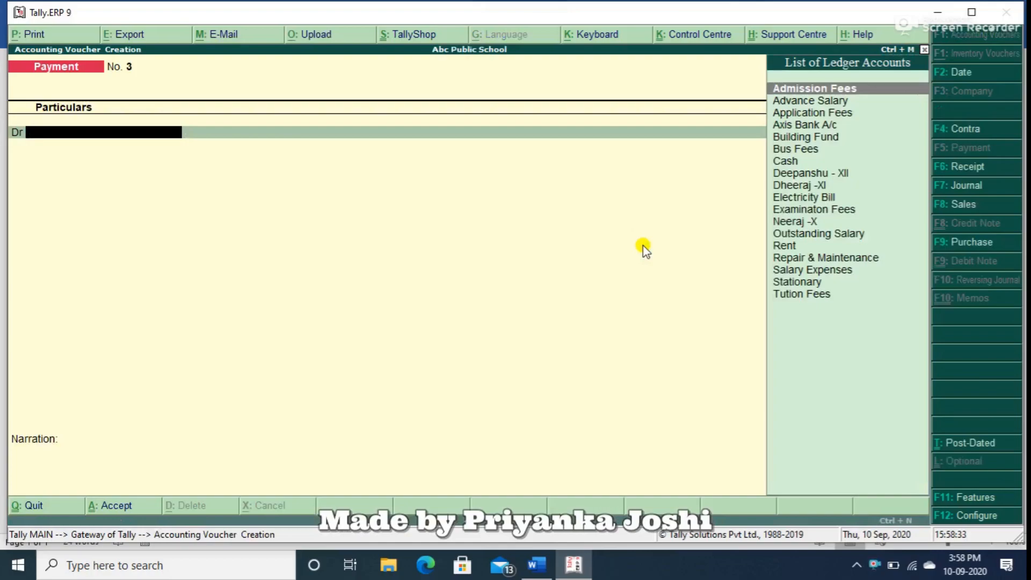
{"action": "type", "text": "o"}
{"action": "key", "text": "Return"}
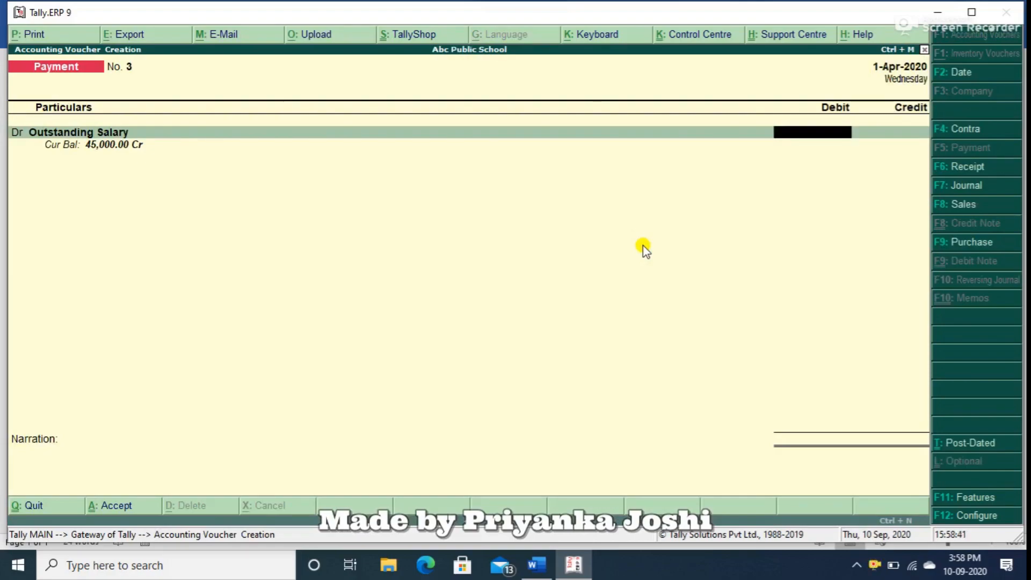
{"action": "type", "text": "30000"}
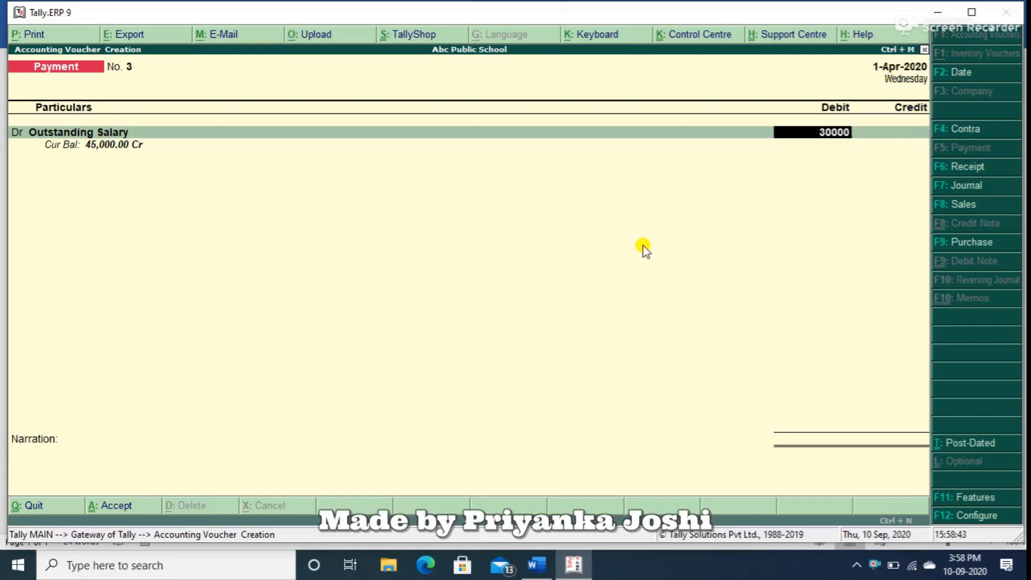
{"action": "key", "text": "Return"}
Allocate 15,000 to MR.A and 10,000 to MR.B in the Teaching Staff Salary category.
{"action": "key", "text": "Return"}
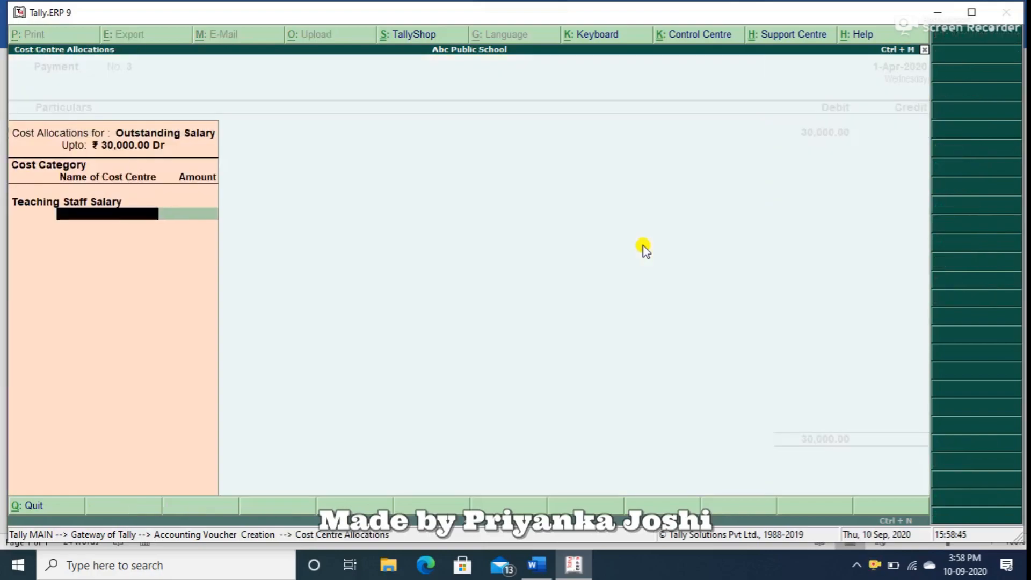
{"action": "type", "text": "M"}
{"action": "key", "text": "Down"}
{"action": "key", "text": "Up"}
{"action": "key", "text": "Return"}
{"action": "type", "text": "15000"}
{"action": "key", "text": "Return"}
{"action": "type", "text": "M"}
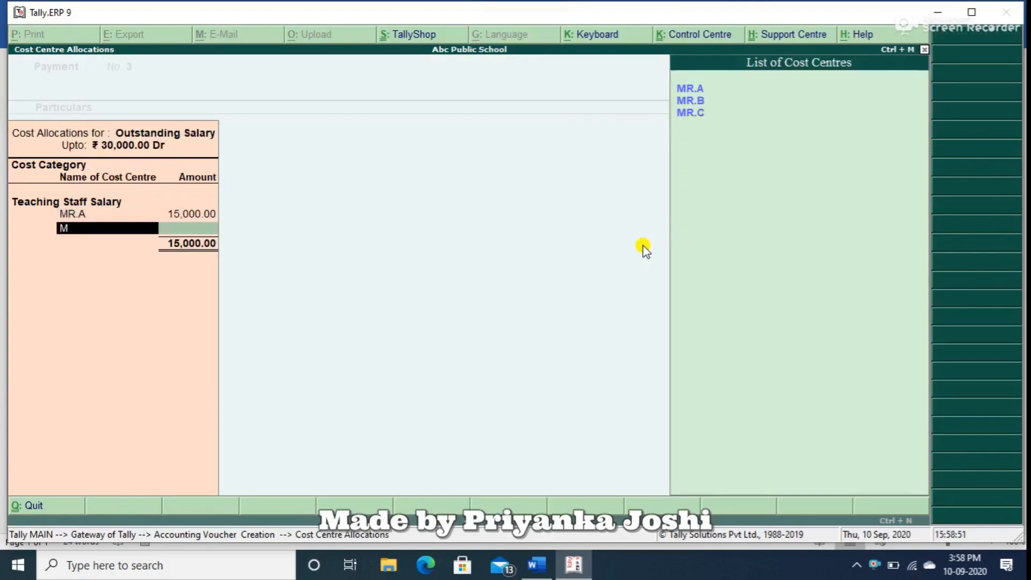
{"action": "key", "text": "Down"}
{"action": "key", "text": "Return"}
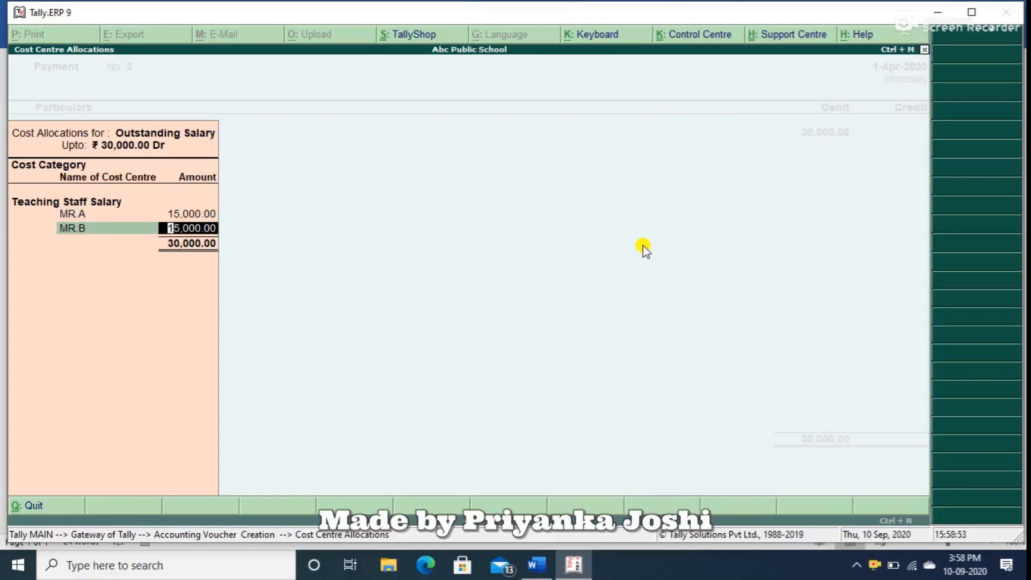
{"action": "type", "text": "10000"}
{"action": "key", "text": "Return"}
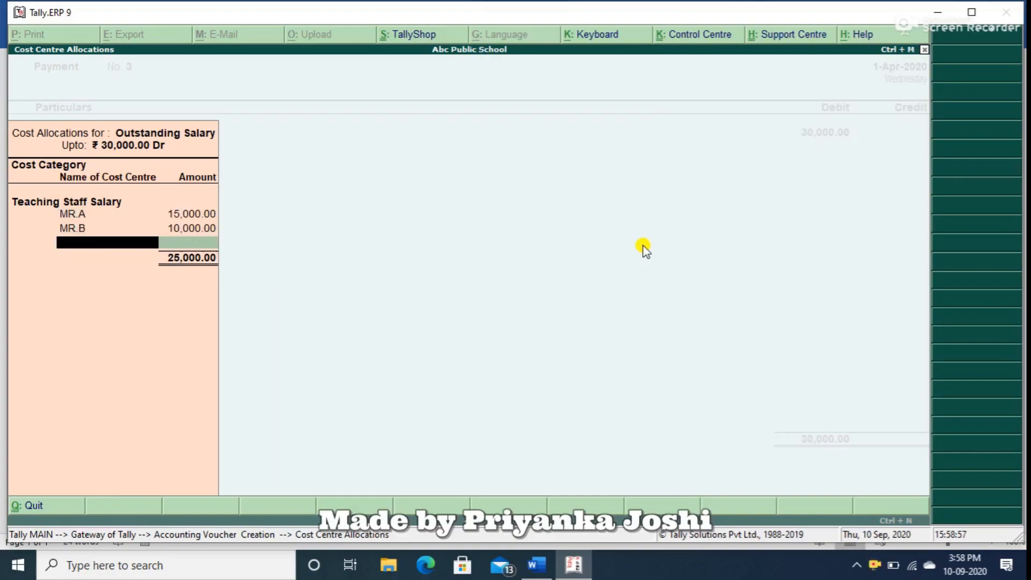
Leave the cost centre allocation without a third cost centre and set the Outstanding Salary debit to 28,000.
{"action": "type", "text": "Mr"}
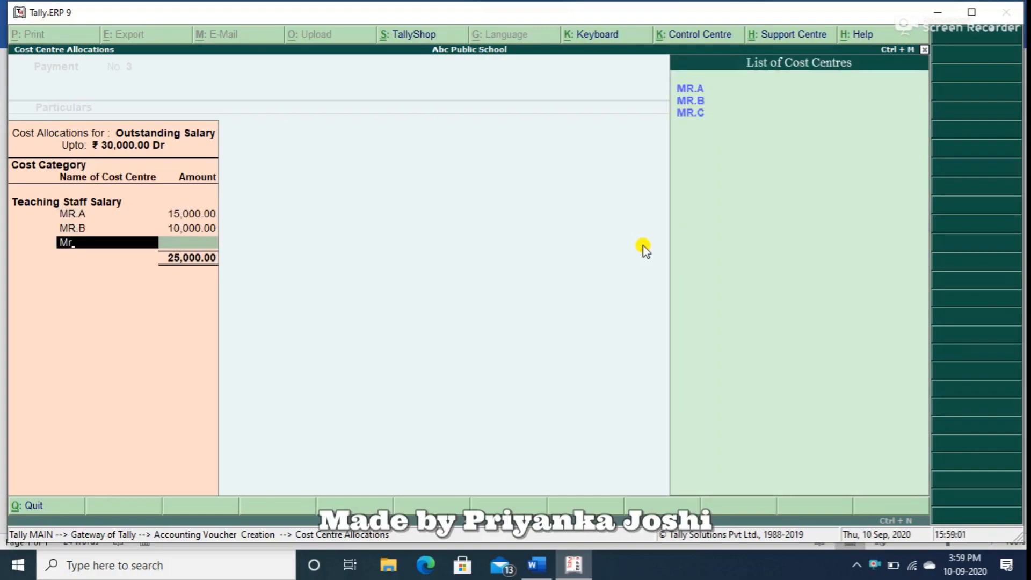
{"action": "key", "text": "Down"}
{"action": "key", "text": "BackSpace"}
{"action": "key", "text": "BackSpace"}
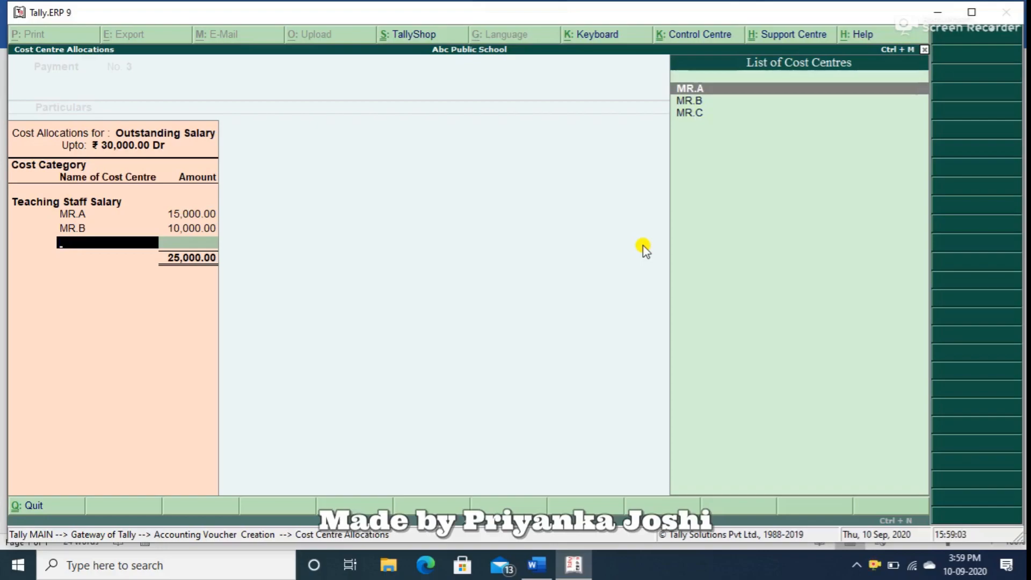
{"action": "key", "text": "Return"}
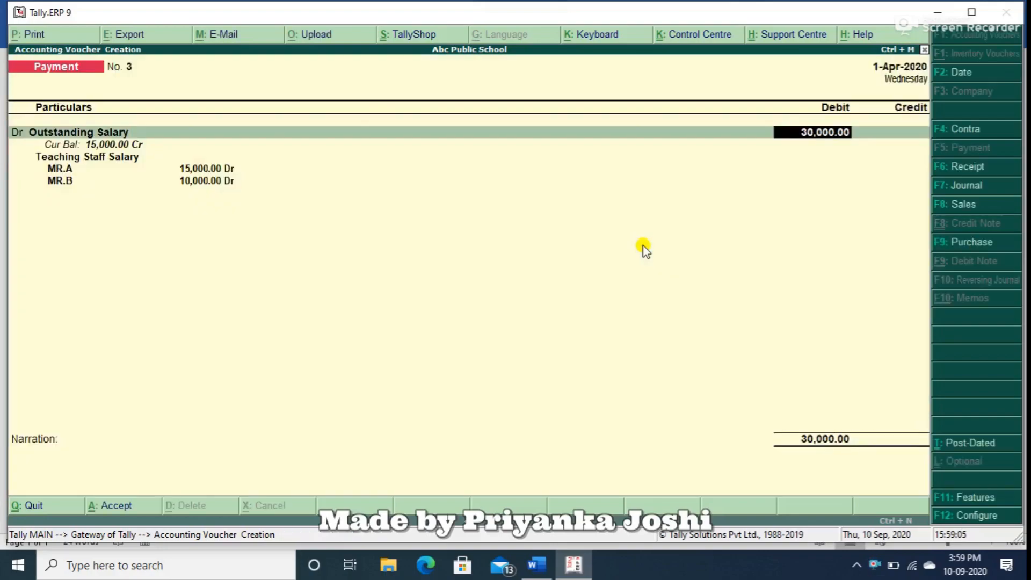
{"action": "type", "text": "28"}
{"action": "key", "text": "Return"}
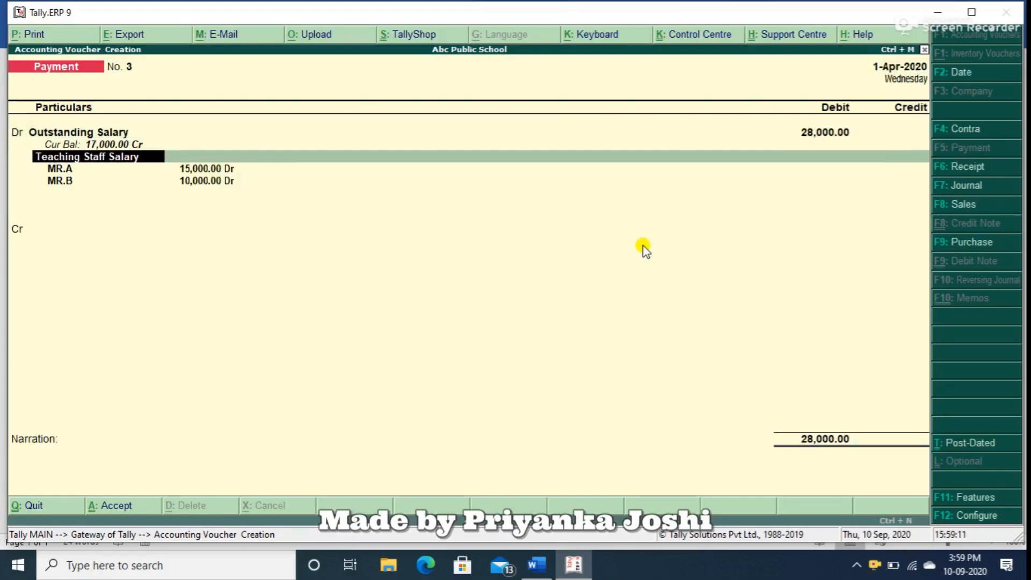
Allocate 3,000 to MR.C in the Teaching Staff Salary category and finish the allocation.
{"action": "key", "text": "Return"}
{"action": "key", "text": "Return"}
{"action": "key", "text": "Return"}
{"action": "key", "text": "Return"}
{"action": "key", "text": "Return"}
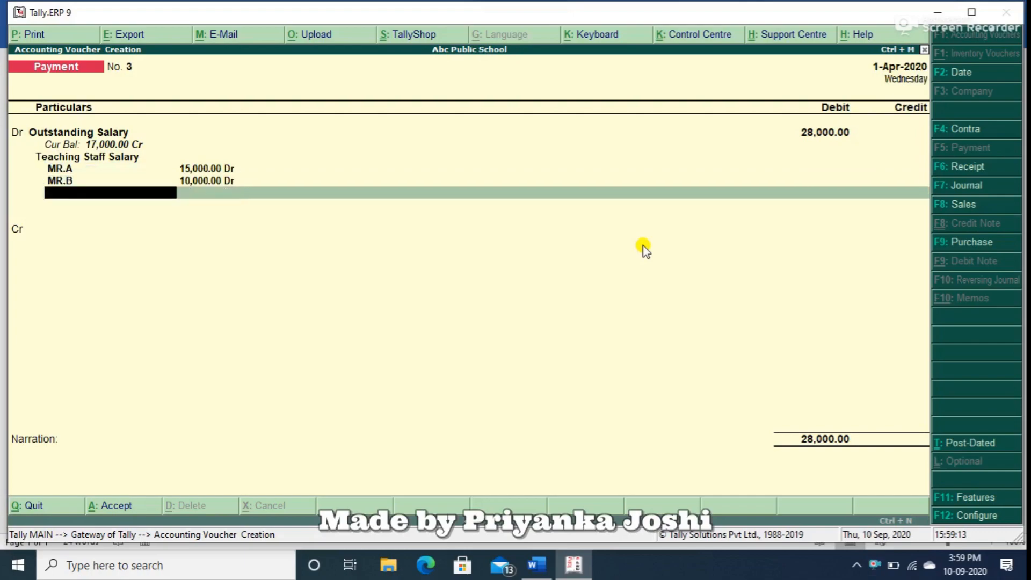
{"action": "type", "text": "Mr.c"}
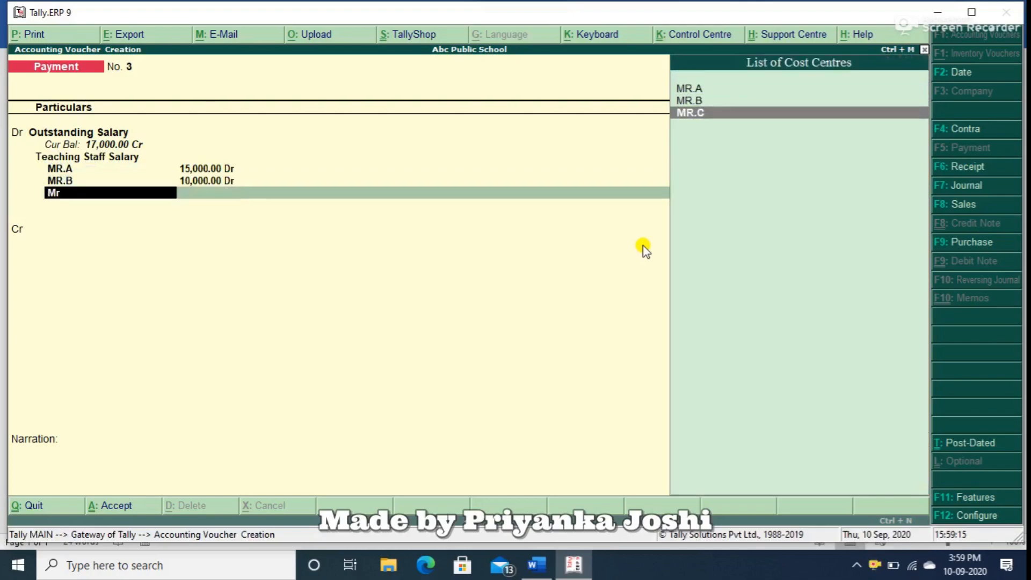
{"action": "key", "text": "Return"}
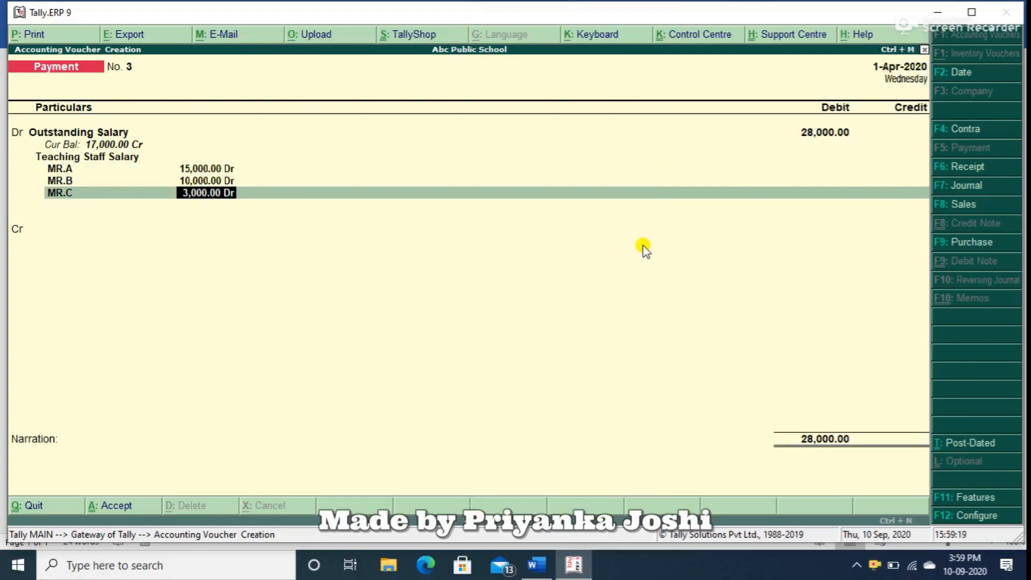
{"action": "key", "text": "Return"}
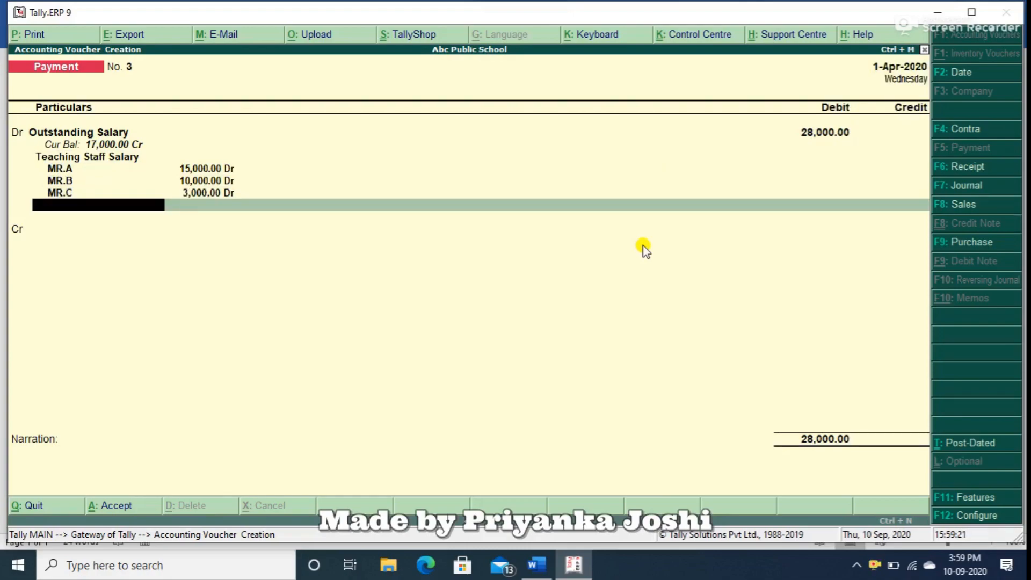
{"action": "key", "text": "Return"}
{"action": "key", "text": "Return"}
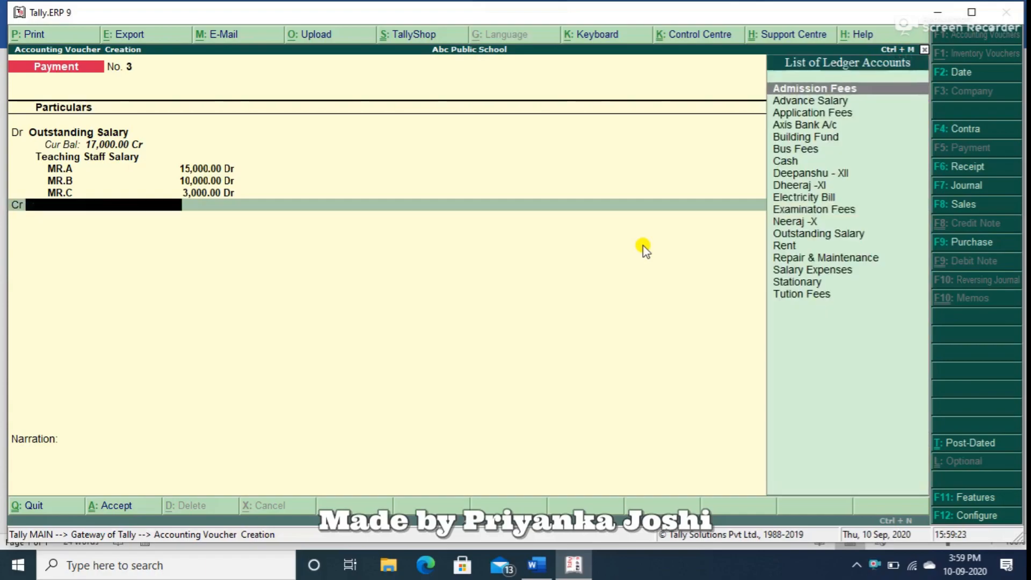
Add a second Outstanding Salary debit of 15,000 and choose the Non Teaching Staff Salary category for its allocation.
{"action": "key", "text": "BackSpace"}
{"action": "type", "text": "d"}
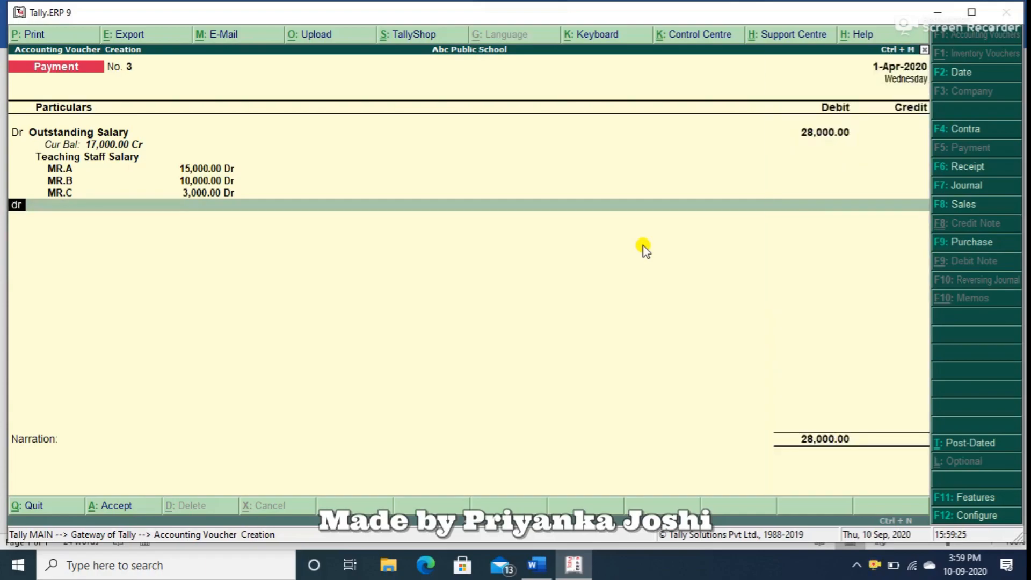
{"action": "key", "text": "Return"}
{"action": "type", "text": "ou"}
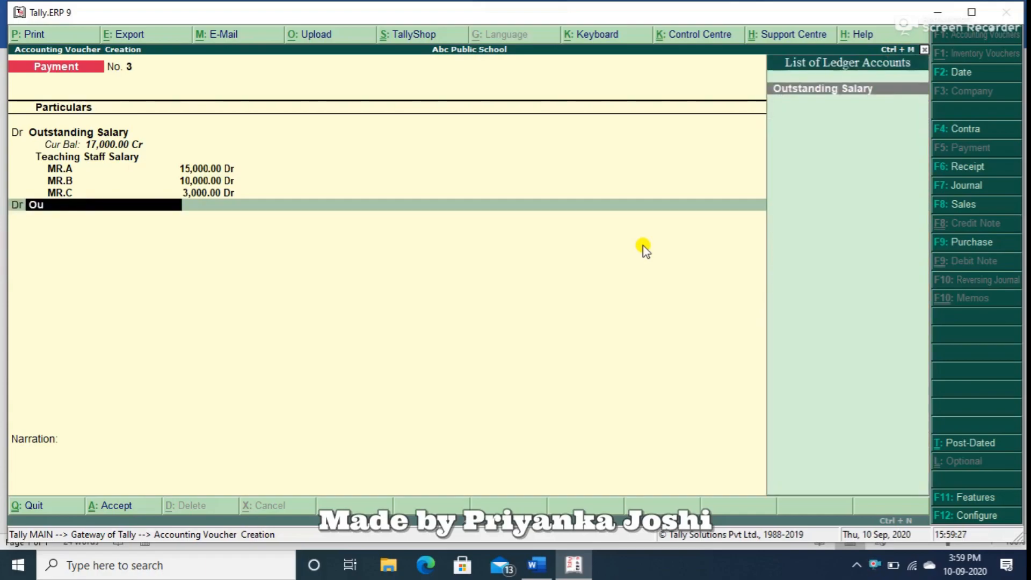
{"action": "key", "text": "Return"}
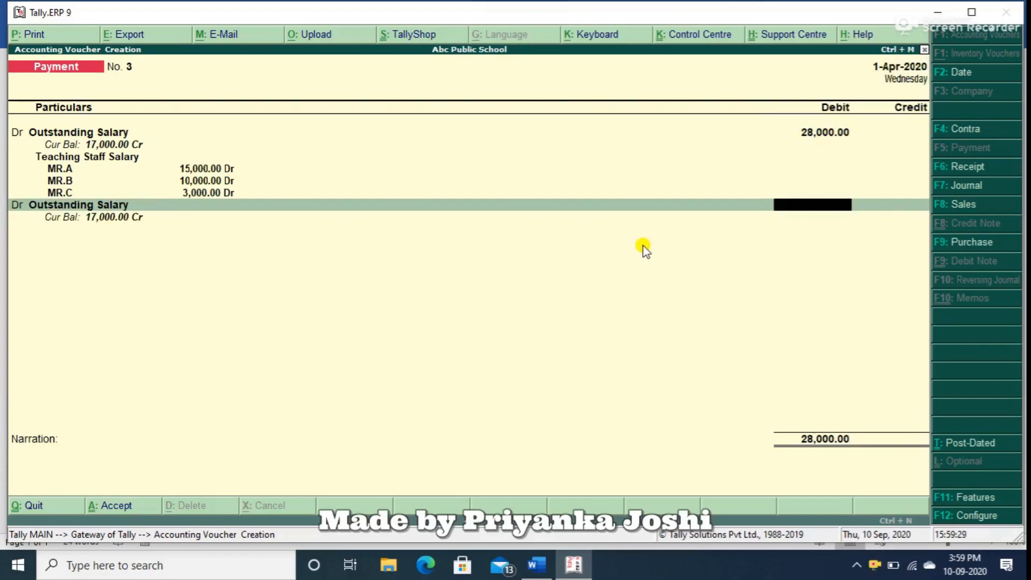
{"action": "type", "text": "15000"}
{"action": "key", "text": "Return"}
{"action": "type", "text": "No"}
{"action": "key", "text": "Return"}
Allocate 10,000 to MR.D and 5,000 to MR.E in the Non Teaching Staff Salary category.
{"action": "type", "text": "M"}
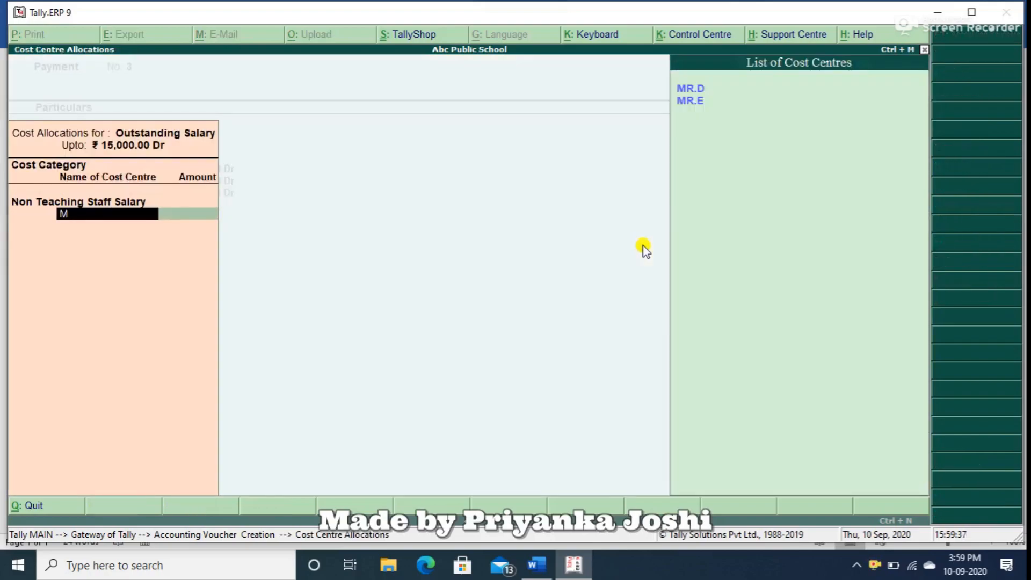
{"action": "key", "text": "Return"}
{"action": "type", "text": "10,000"}
{"action": "key", "text": "Return"}
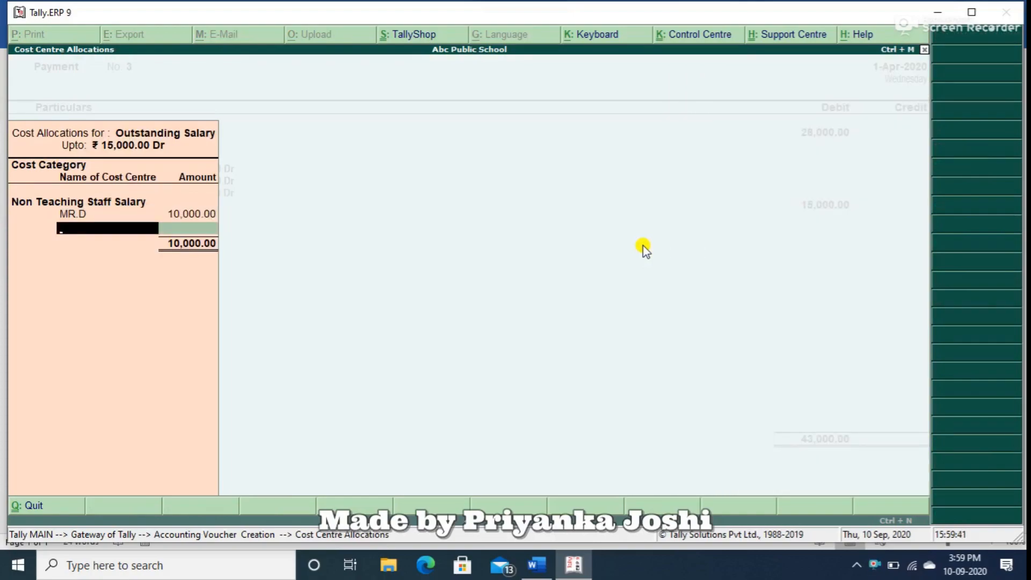
{"action": "type", "text": "M"}
{"action": "key", "text": "Down"}
{"action": "key", "text": "Return"}
{"action": "key", "text": "Return"}
{"action": "key", "text": "Return"}
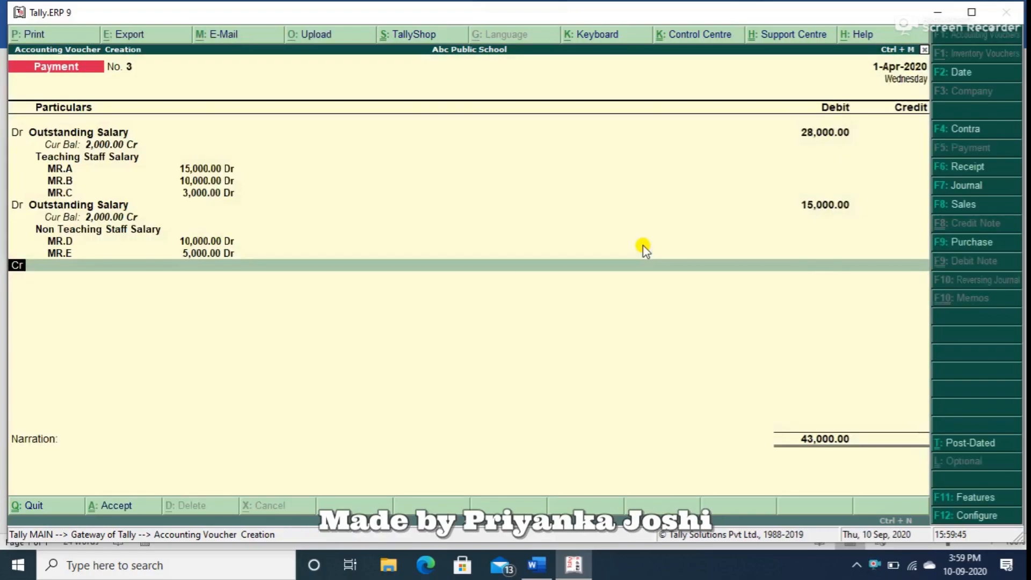
Add a credit line to the payment voucher for the Advance Salary ledger.
{"action": "key", "text": "Return"}
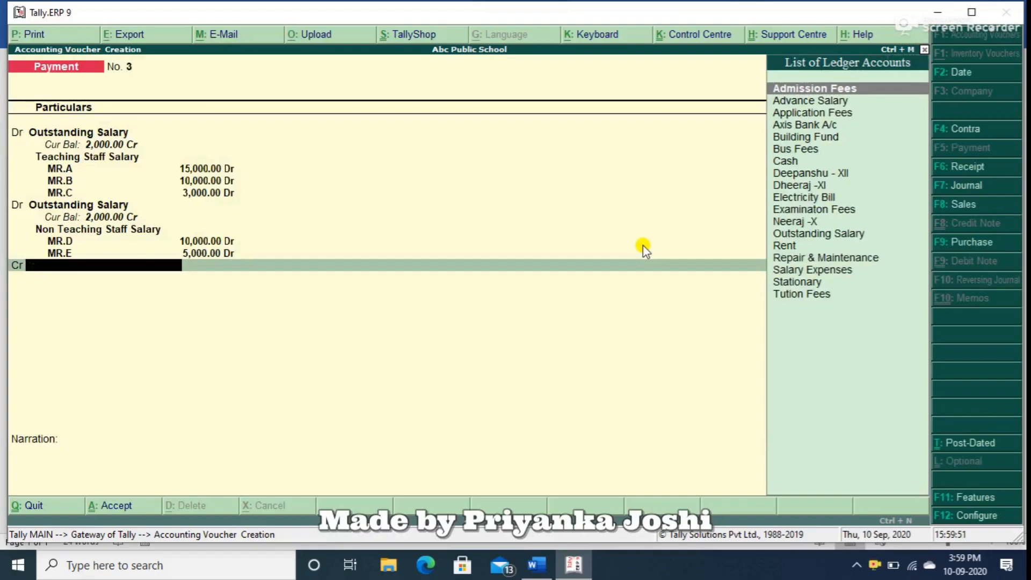
{"action": "type", "text": "A"}
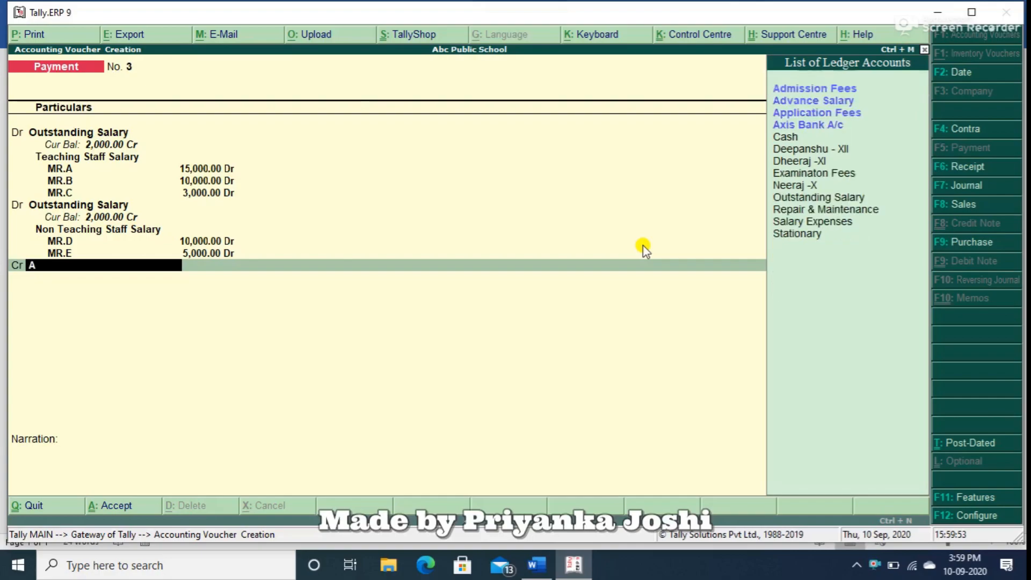
{"action": "key", "text": "Down"}
{"action": "key", "text": "Down"}
{"action": "key", "text": "Up"}
{"action": "key", "text": "Return"}
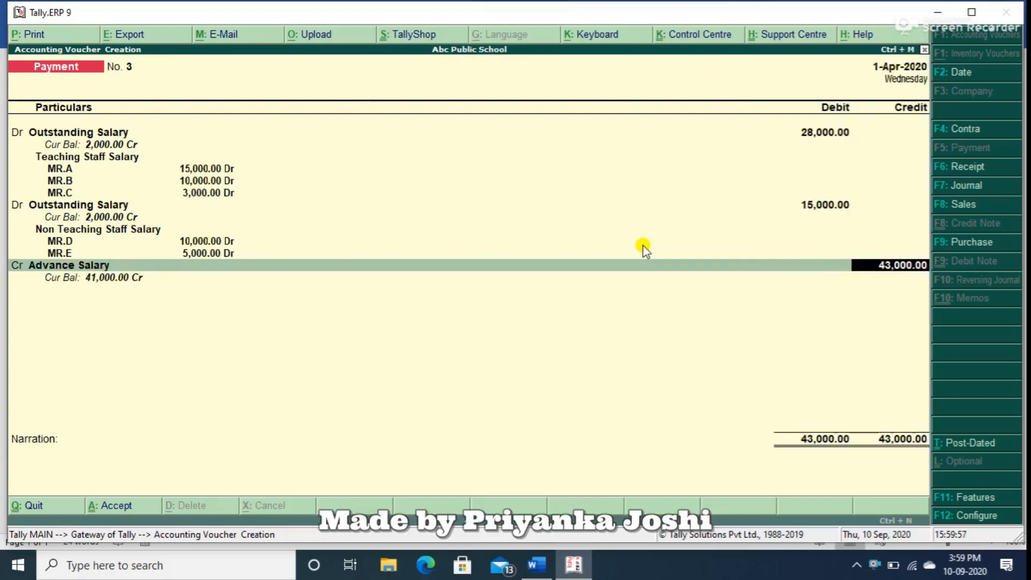
Allocate a 43,000 Advance Salary credit to the Advance to MR.D cost centre.
{"action": "key", "text": "Return"}
{"action": "key", "text": "Return"}
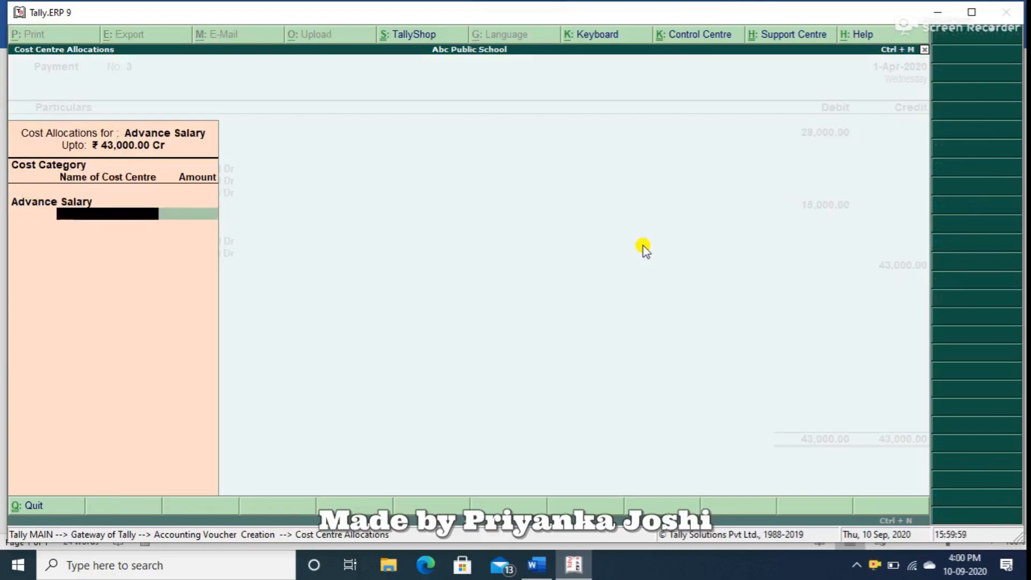
{"action": "key", "text": "Return"}
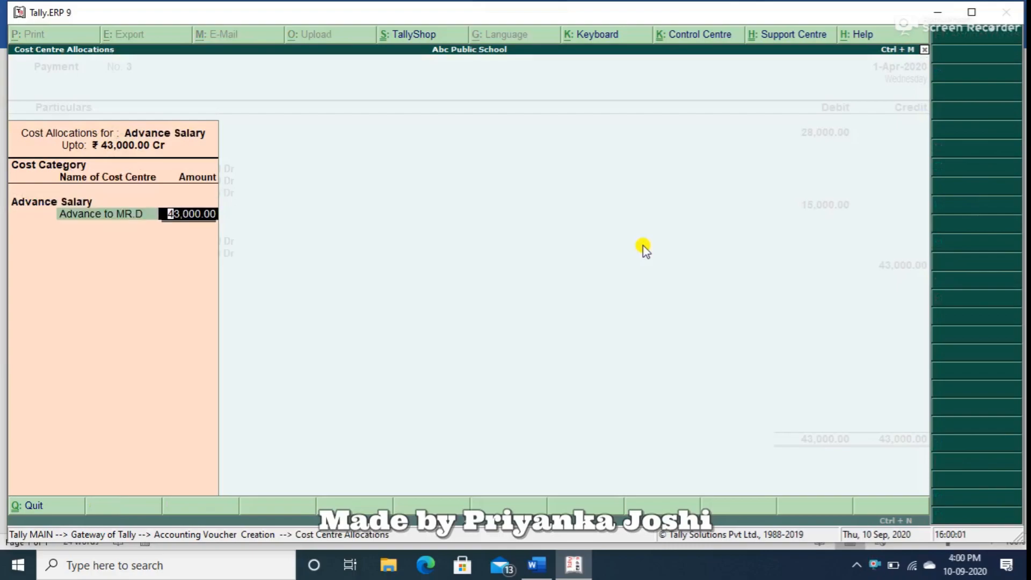
{"action": "key", "text": "Return"}
{"action": "key", "text": "Return"}
Set the Advance Salary credit to 2,000 and allocate it to Advance to MR.D in the Advance Salary category.
{"action": "key", "text": "Return"}
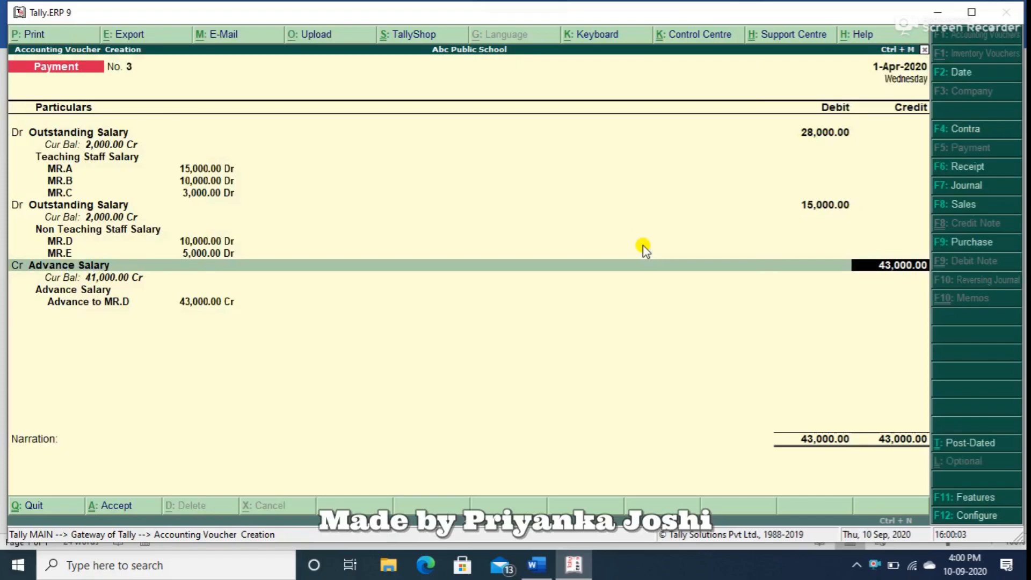
{"action": "type", "text": "2000"}
{"action": "key", "text": "Return"}
{"action": "key", "text": "Return"}
Credit Axis Bank A/c with 41,000, save the payment voucher without a narration and return to the Gateway of Tally.
{"action": "key", "text": "Return"}
{"action": "key", "text": "Return"}
{"action": "key", "text": "Return"}
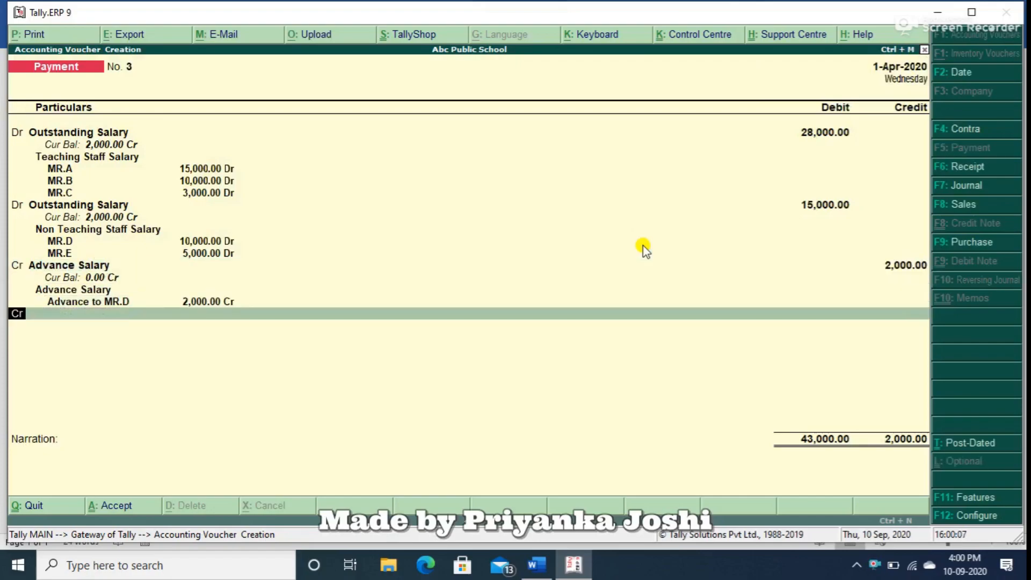
{"action": "key", "text": "Return"}
{"action": "type", "text": "ax"}
{"action": "key", "text": "Return"}
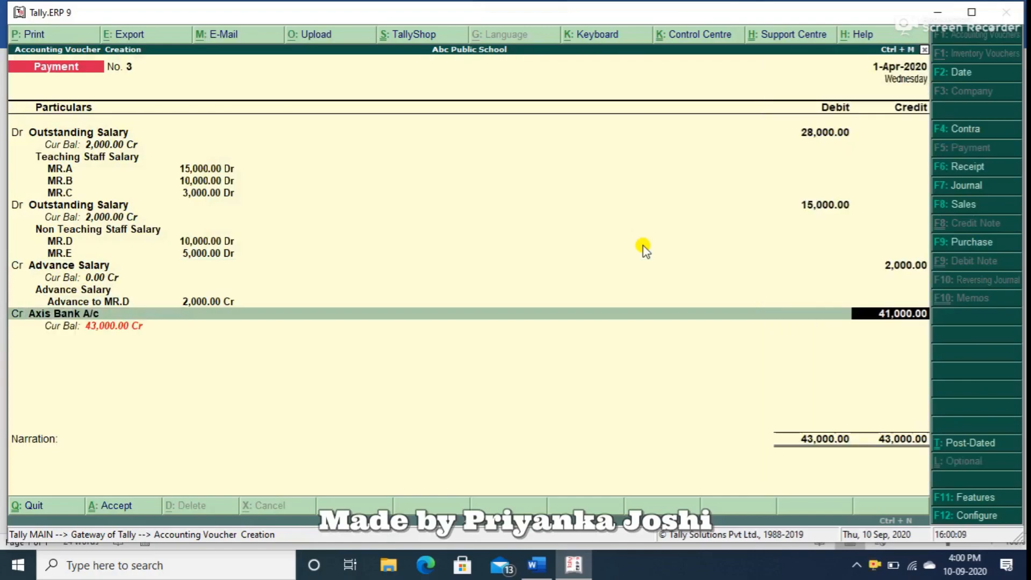
{"action": "key", "text": "Return"}
{"action": "key", "text": "Return"}
{"action": "key", "text": "Return"}
{"action": "key", "text": "Return"}
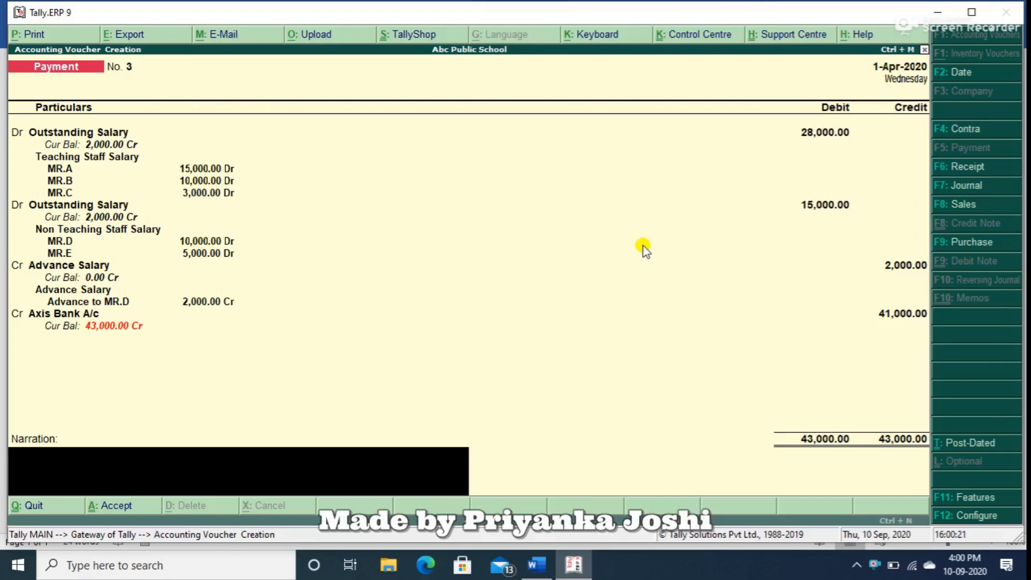
{"action": "key", "text": "ctrl+a"}
{"action": "key", "text": "Escape"}
{"action": "key", "text": "Return"}
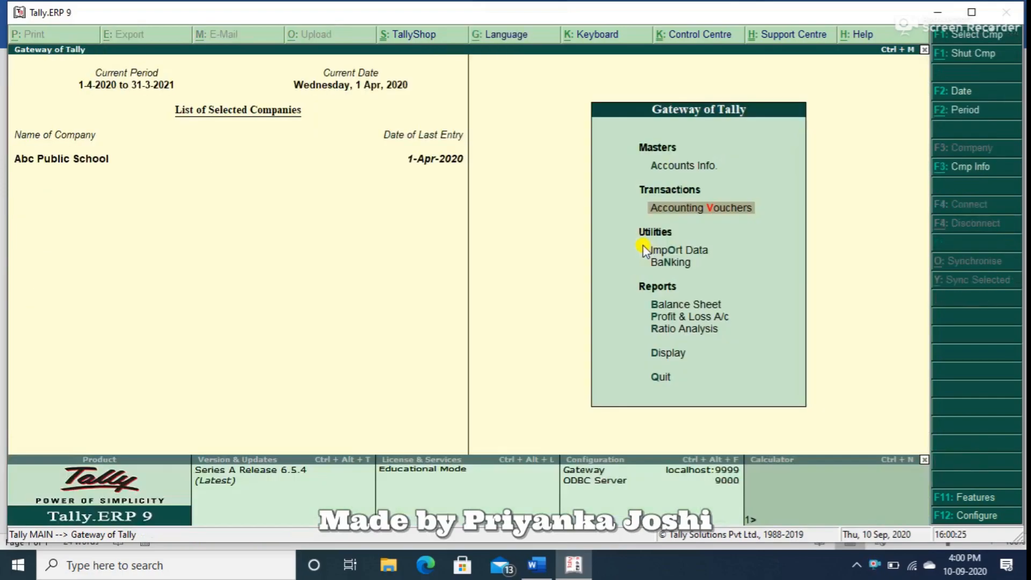
Open the cost centre Category Summary and examine the Advance Salary and Non Teaching Staff Salary entries.
{"action": "key", "text": "d"}
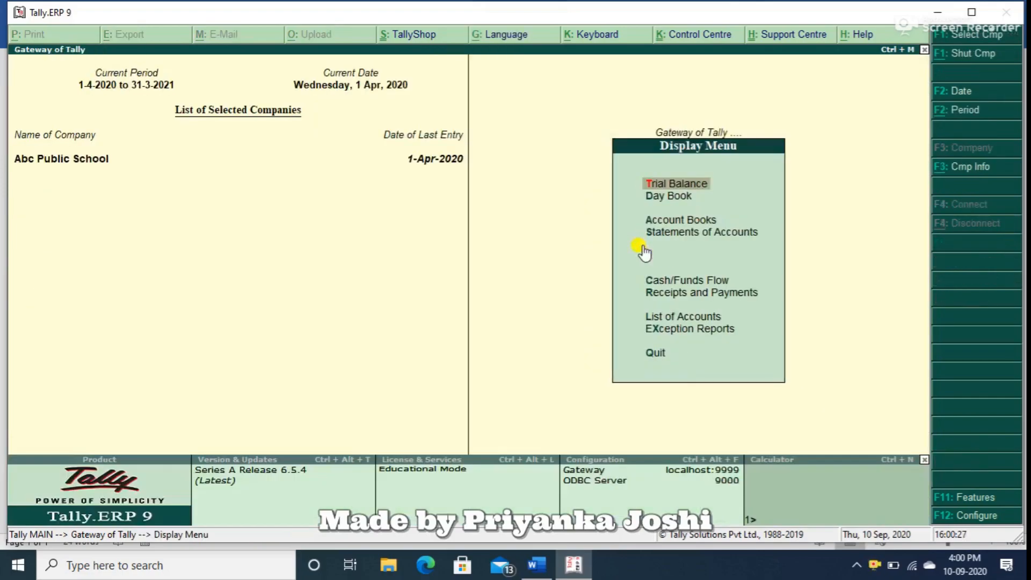
{"action": "key", "text": "s"}
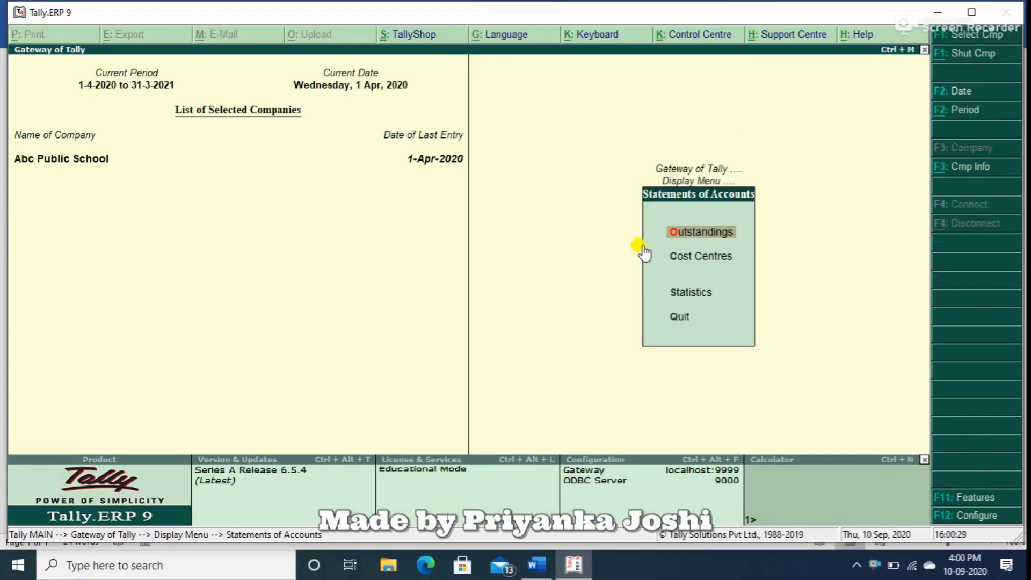
{"action": "key", "text": "c"}
{"action": "key", "text": "Return"}
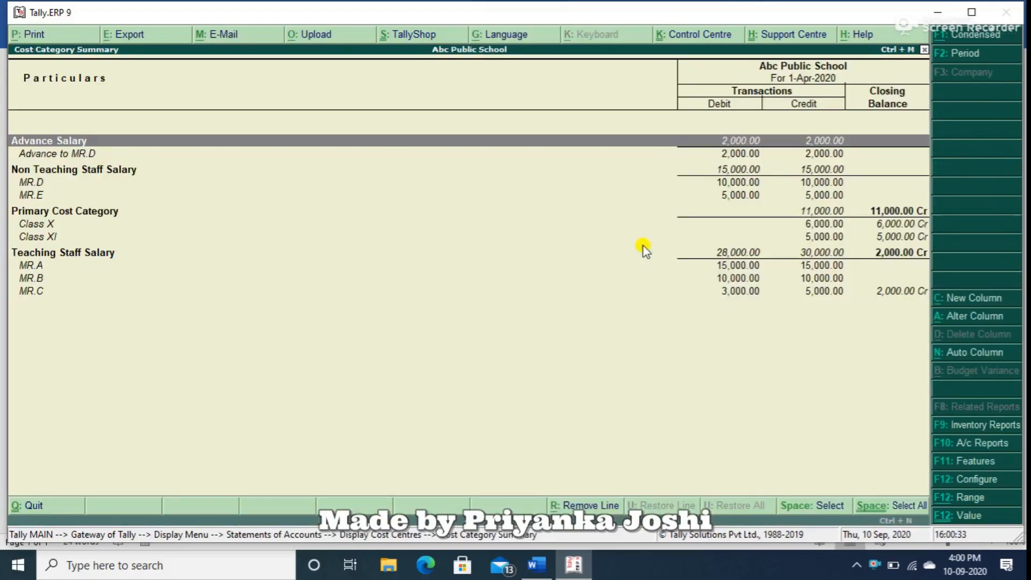
{"action": "key", "text": "Down"}
{"action": "key", "text": "Down"}
{"action": "key", "text": "Up"}
{"action": "key", "text": "Up"}
{"action": "key", "text": "Down"}
{"action": "key", "text": "Down"}
{"action": "key", "text": "Down"}
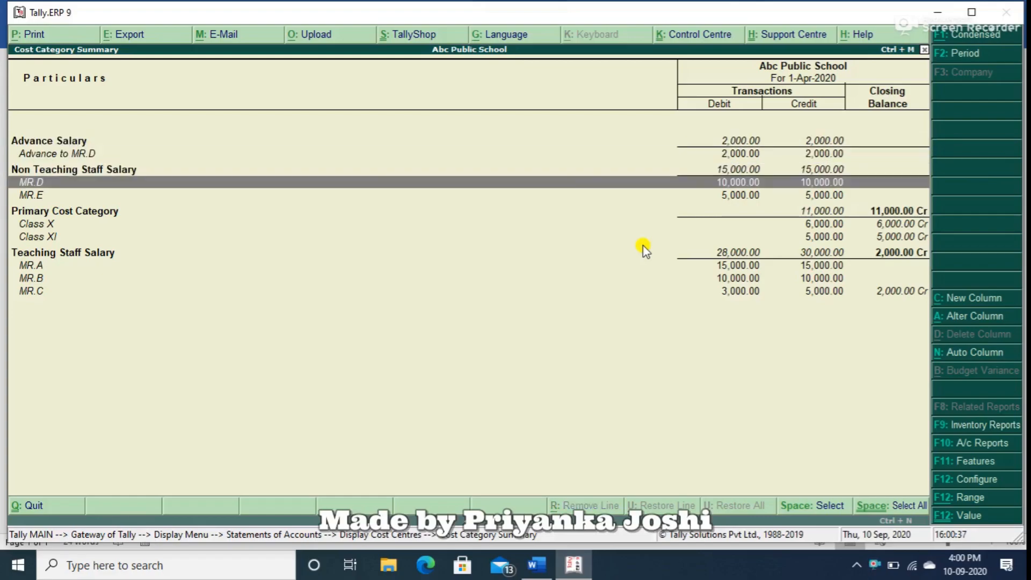
{"action": "key", "text": "Down"}
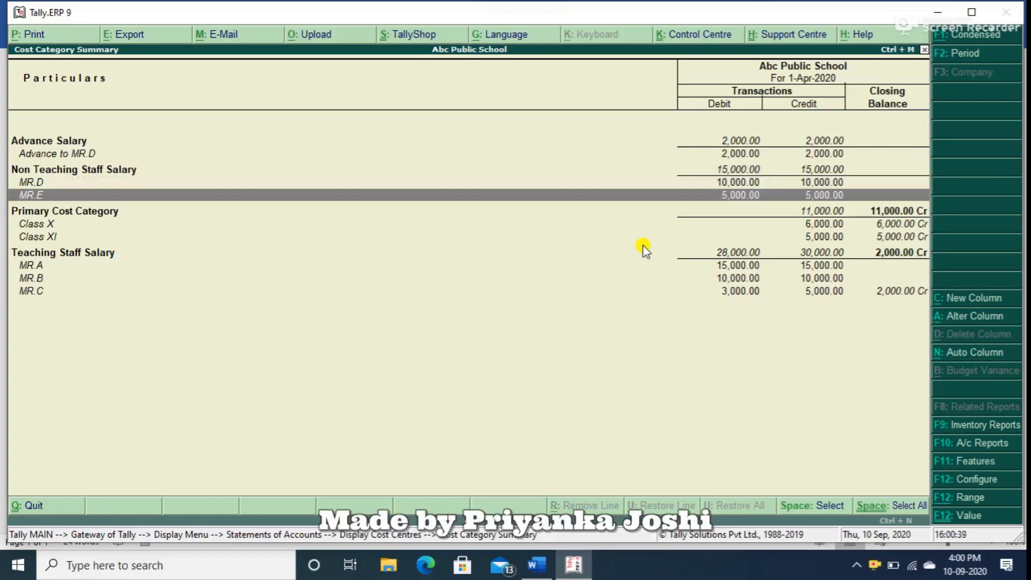
{"action": "key", "text": "Up"}
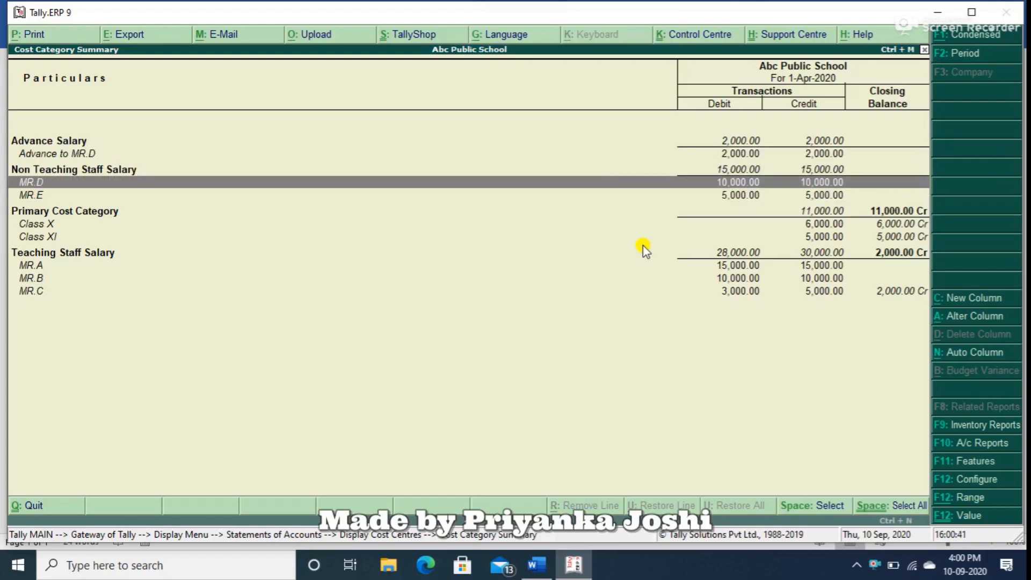
{"action": "key", "text": "Down"}
{"action": "key", "text": "Up"}
{"action": "key", "text": "Up"}
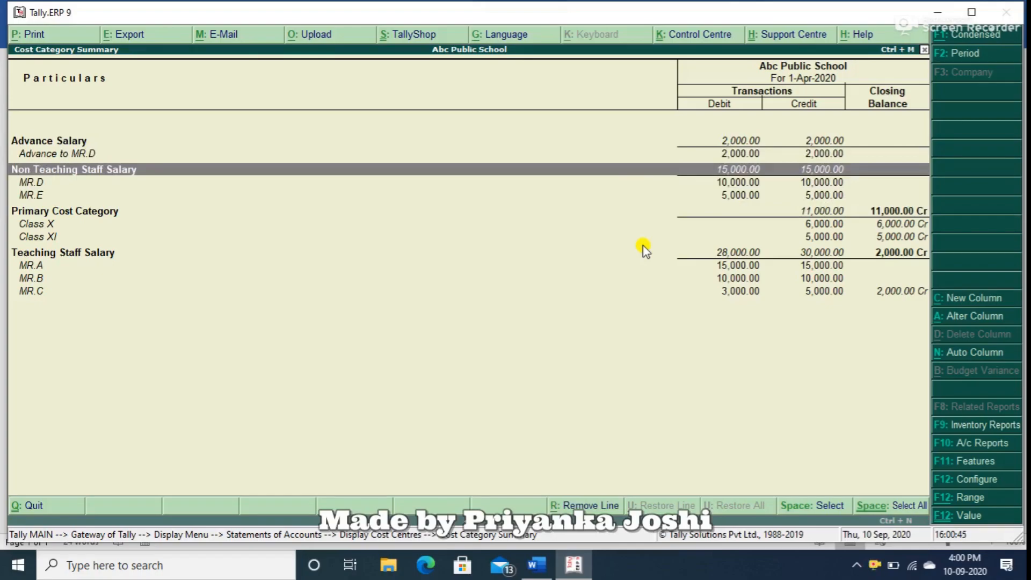
Examine the Teaching Staff Salary entries down to MR.C, close the summary and return to the Gateway of Tally.
{"action": "key", "text": "Down"}
{"action": "key", "text": "Down"}
{"action": "key", "text": "Down"}
{"action": "key", "text": "Down"}
{"action": "key", "text": "Down"}
{"action": "key", "text": "Down"}
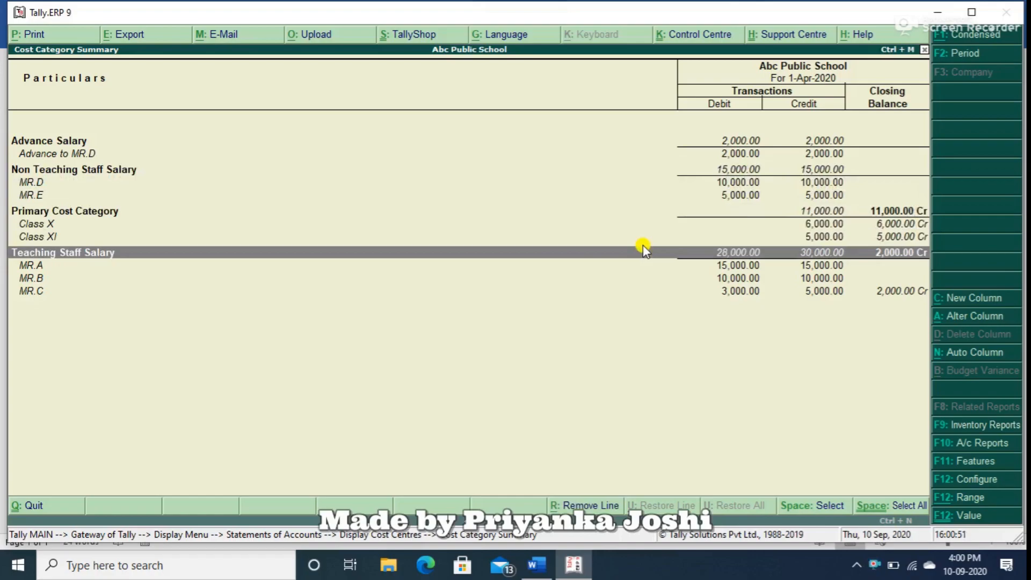
{"action": "key", "text": "Down"}
{"action": "key", "text": "Down"}
{"action": "key", "text": "Down"}
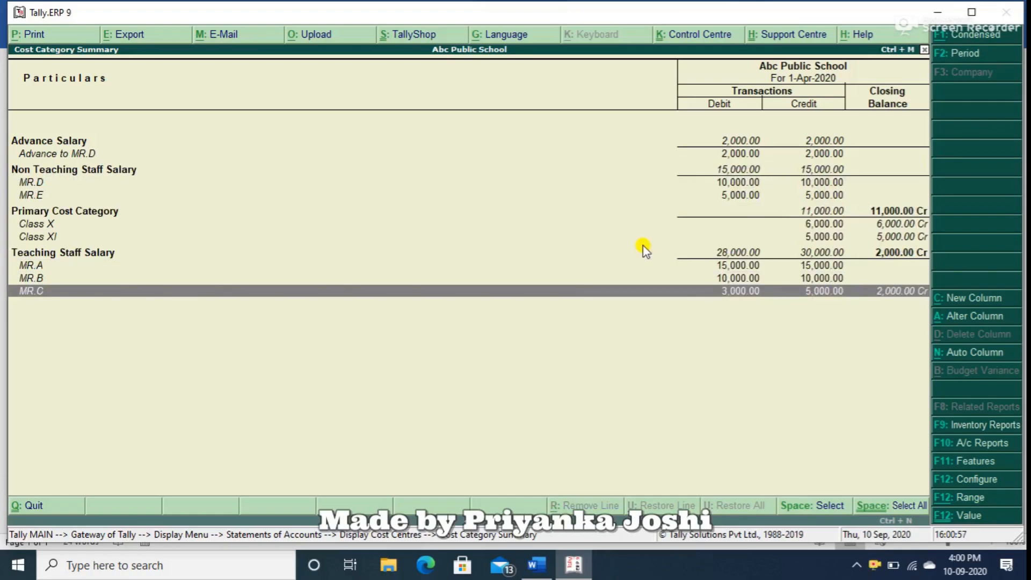
{"action": "key", "text": "Escape"}
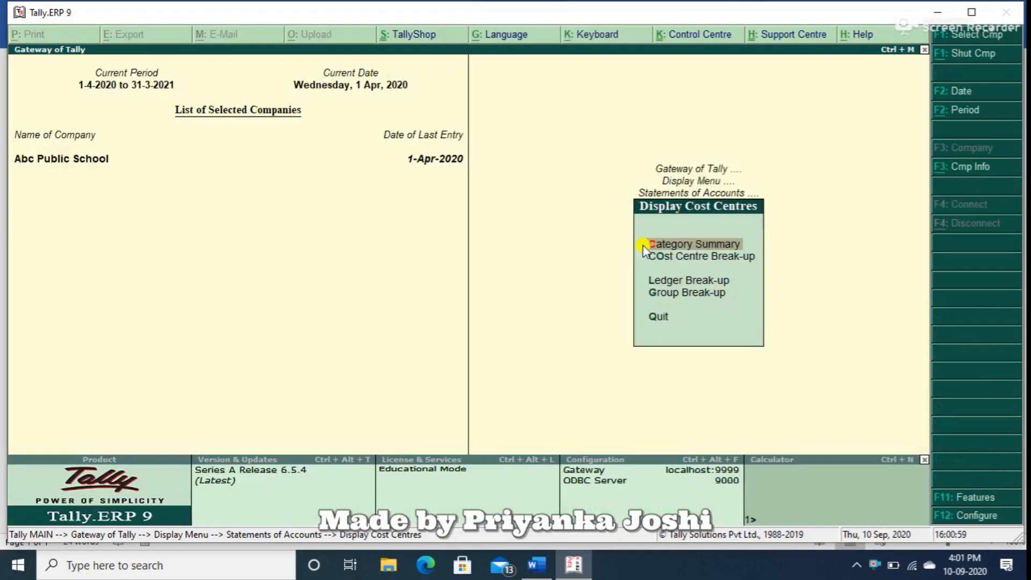
{"action": "key", "text": "Escape"}
{"action": "key", "text": "Escape"}
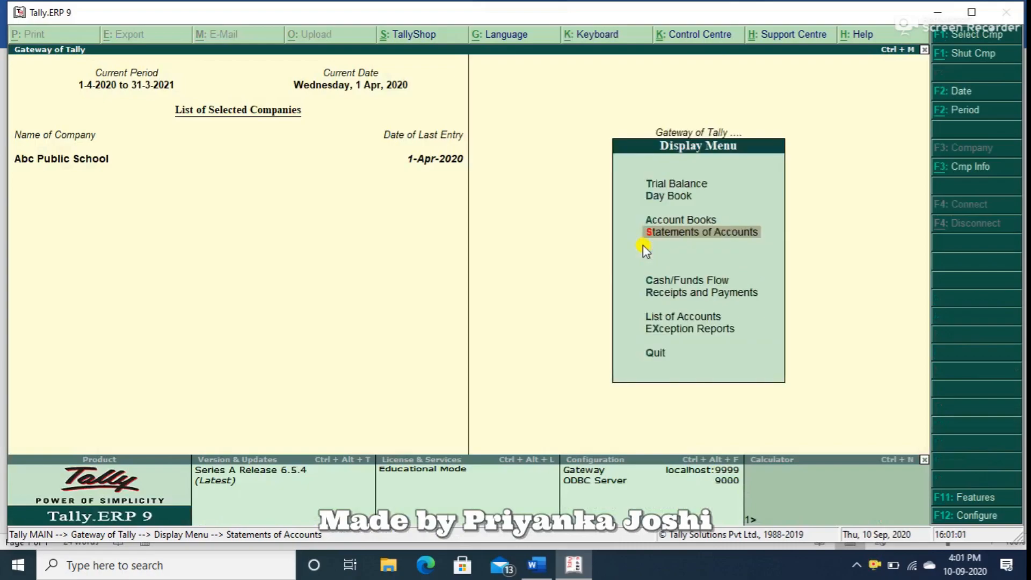
{"action": "key", "text": "Escape"}
{"action": "key", "text": "Escape"}
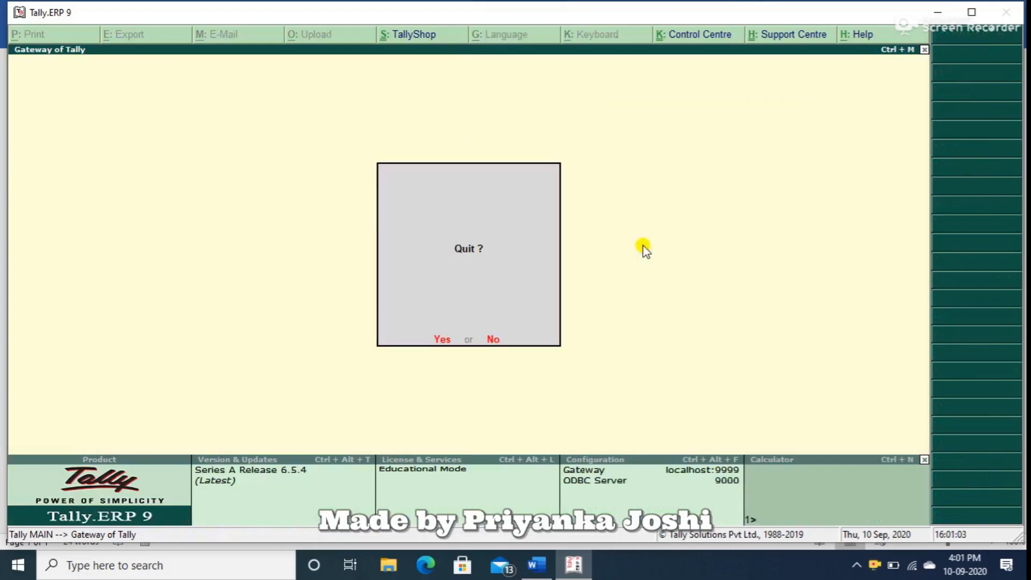
{"action": "key", "text": "n"}
Open the Balance Sheet in detailed form and review Outstanding Salary and Loans & Advances (Asset).
{"action": "key", "text": "b"}
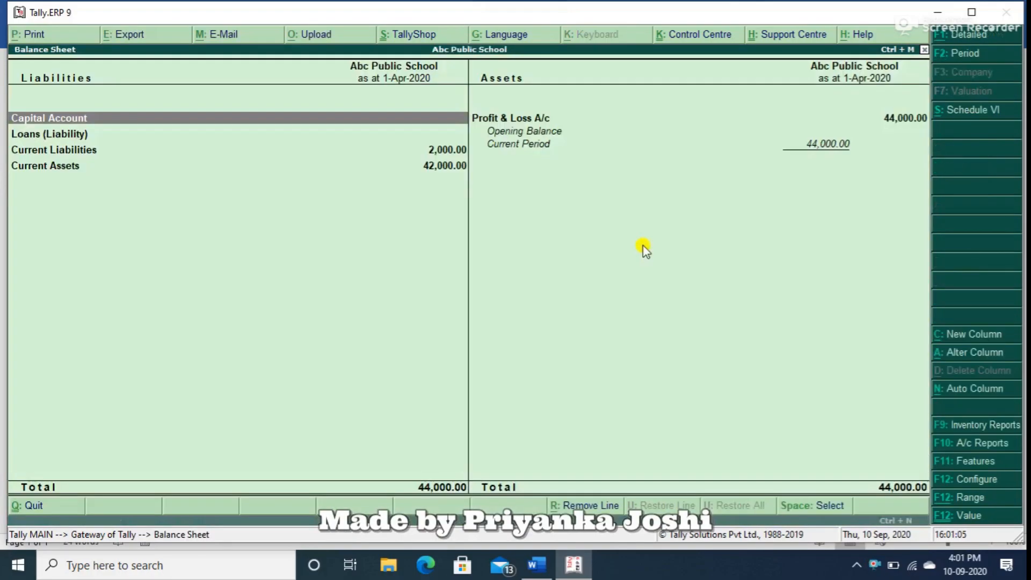
{"action": "key", "text": "alt+F1"}
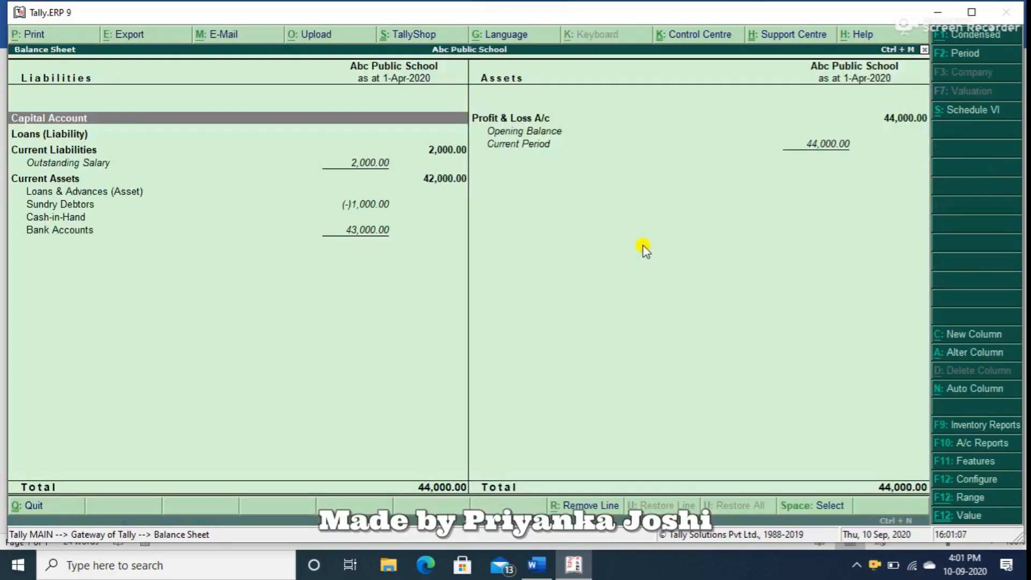
{"action": "key", "text": "Down"}
{"action": "key", "text": "Down"}
{"action": "key", "text": "Down"}
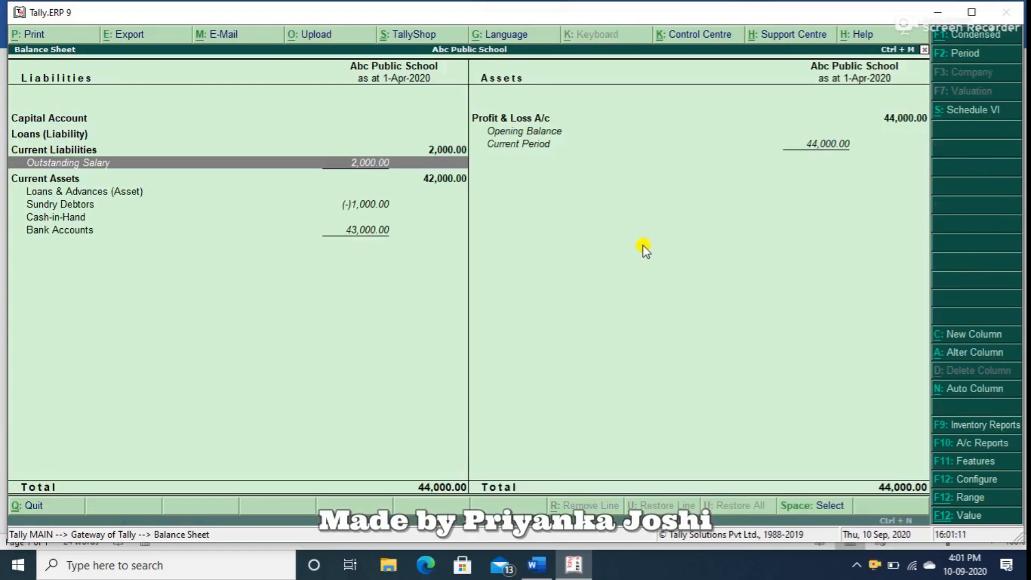
{"action": "key", "text": "Down"}
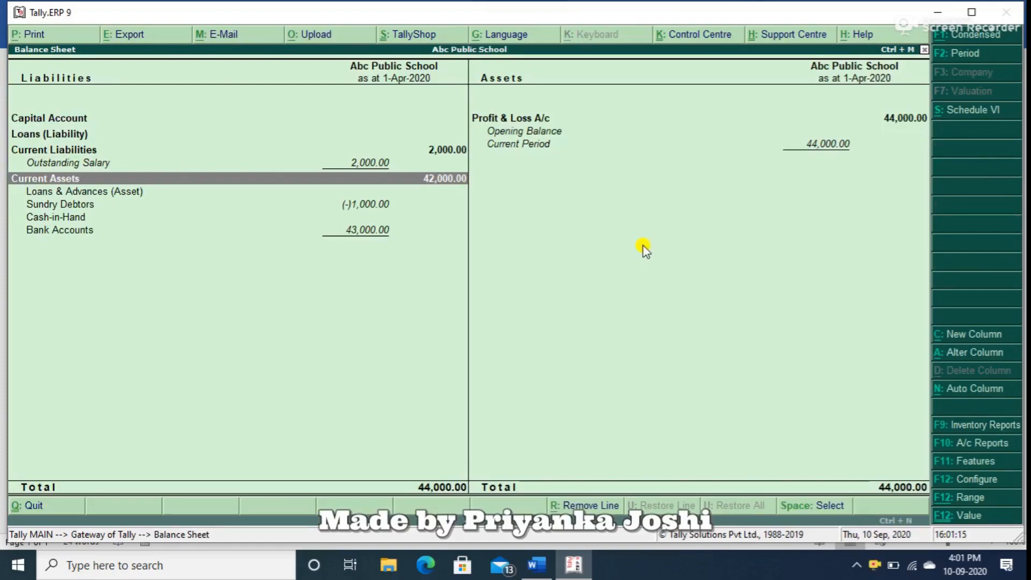
{"action": "key", "text": "Down"}
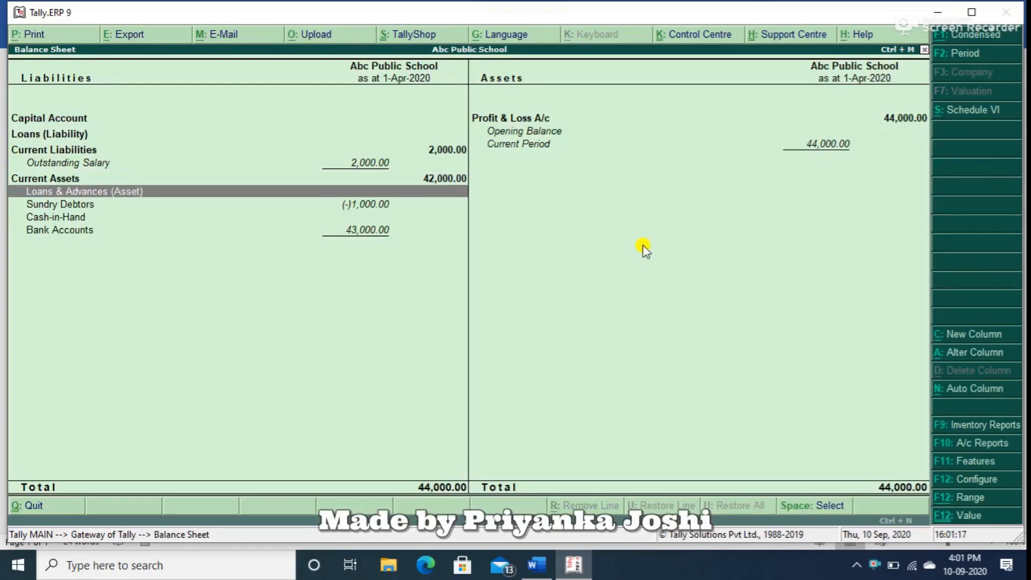
Open the Sundry Debtors group summary from the Balance Sheet.
{"action": "key", "text": "Down"}
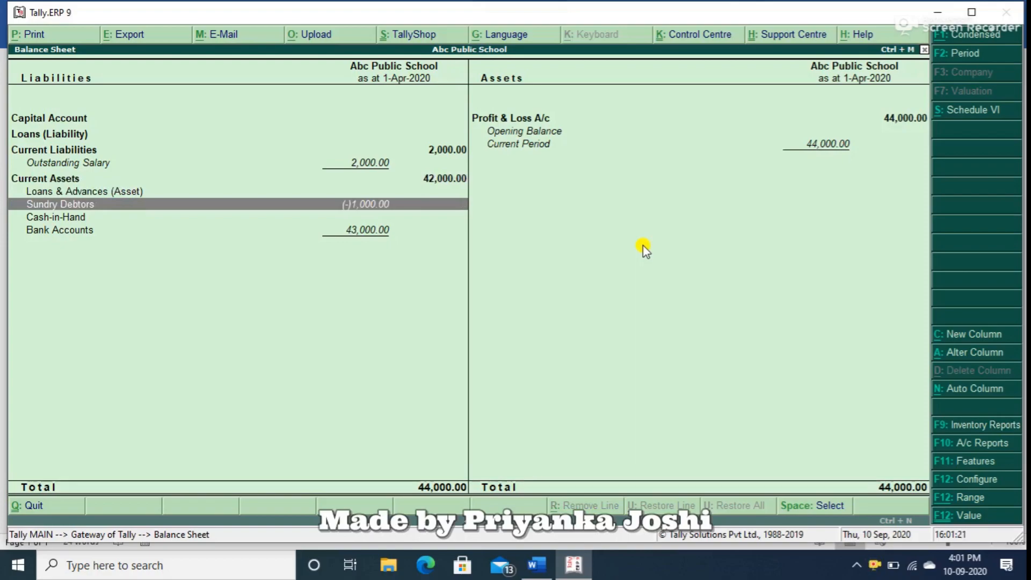
{"action": "key", "text": "Down"}
{"action": "key", "text": "Up"}
{"action": "key", "text": "Return"}
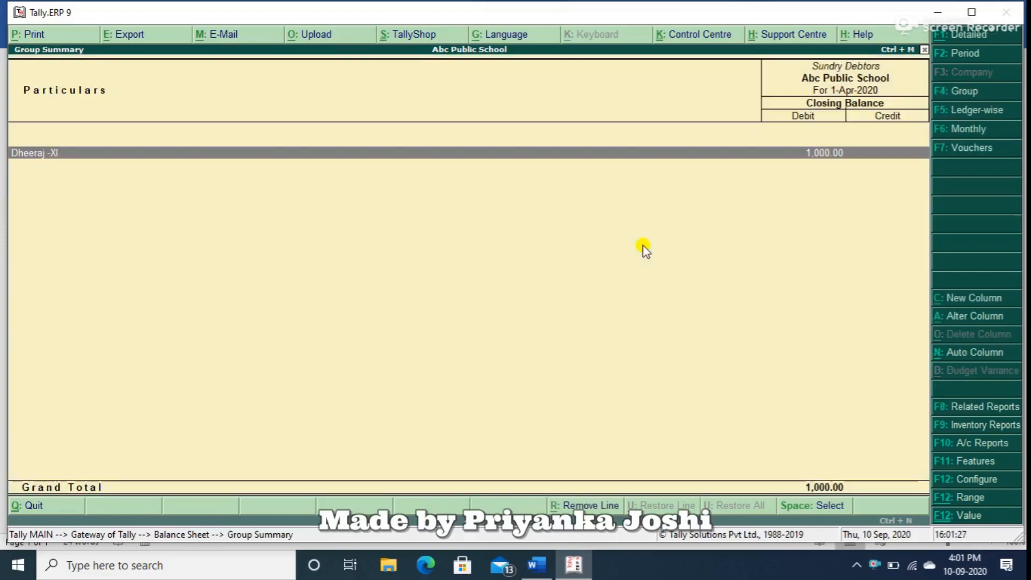
Examine the student's ledger under Sundry Debtors, then review Bank Accounts in the Balance Sheet and close the report.
{"action": "key", "text": "Return"}
{"action": "key", "text": "Escape"}
{"action": "key", "text": "Escape"}
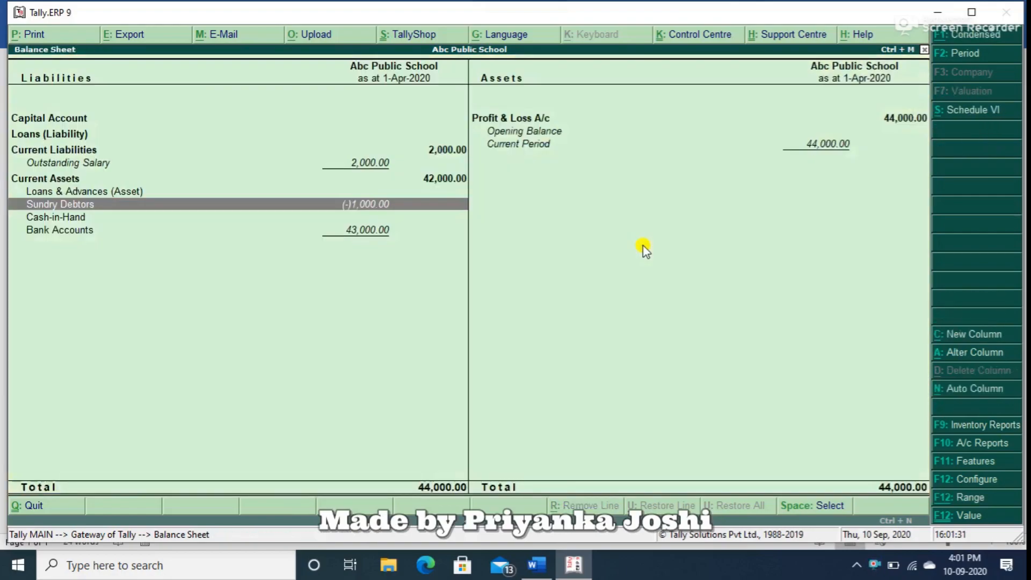
{"action": "key", "text": "Down"}
{"action": "key", "text": "Down"}
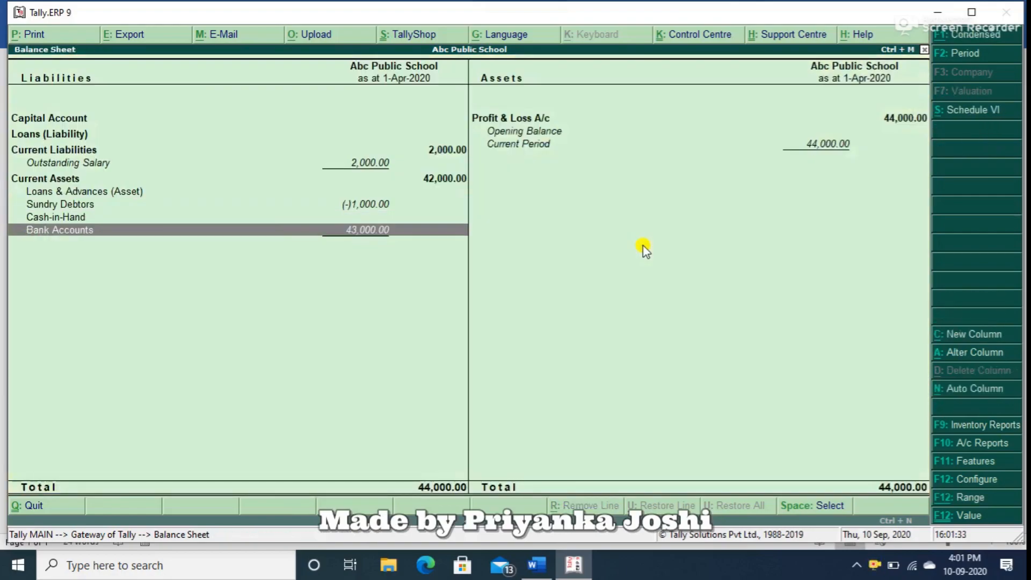
{"action": "key", "text": "Escape"}
Open the Profit & Loss A/c in detailed form and review the Indirect Expenses down to Stationary.
{"action": "key", "text": "p"}
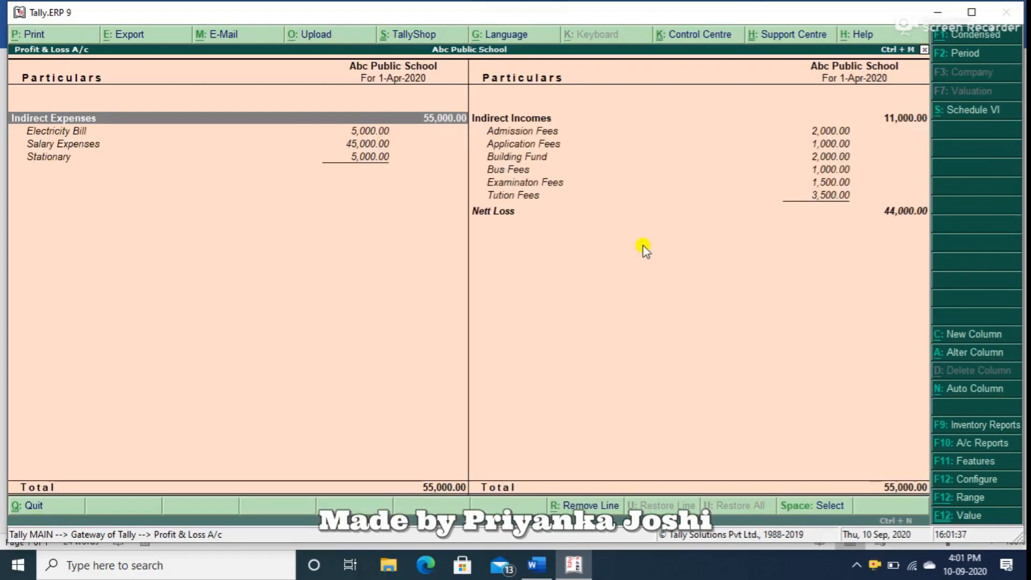
{"action": "key", "text": "Down"}
{"action": "key", "text": "Down"}
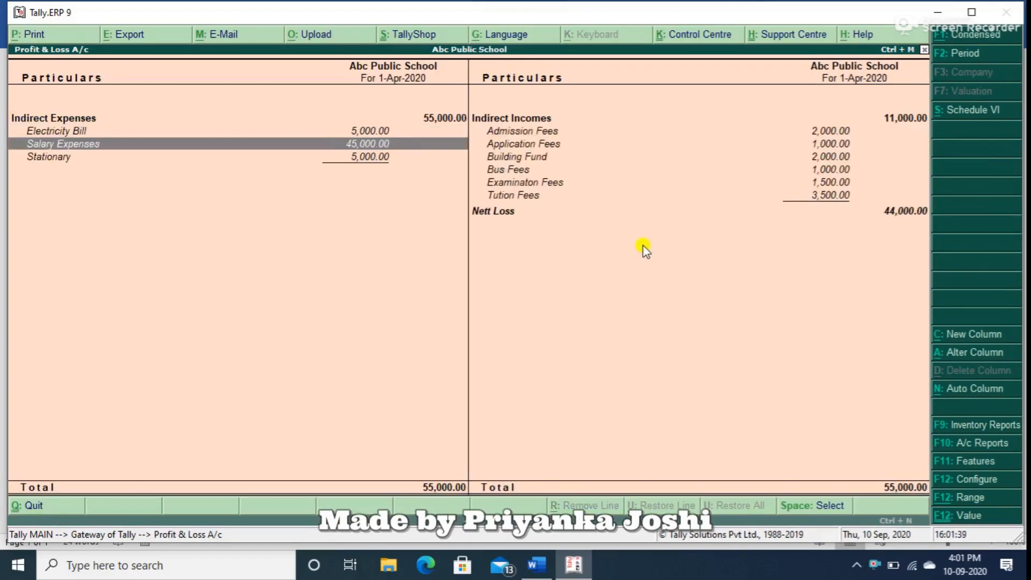
{"action": "key", "text": "Up"}
{"action": "key", "text": "Down"}
{"action": "key", "text": "Down"}
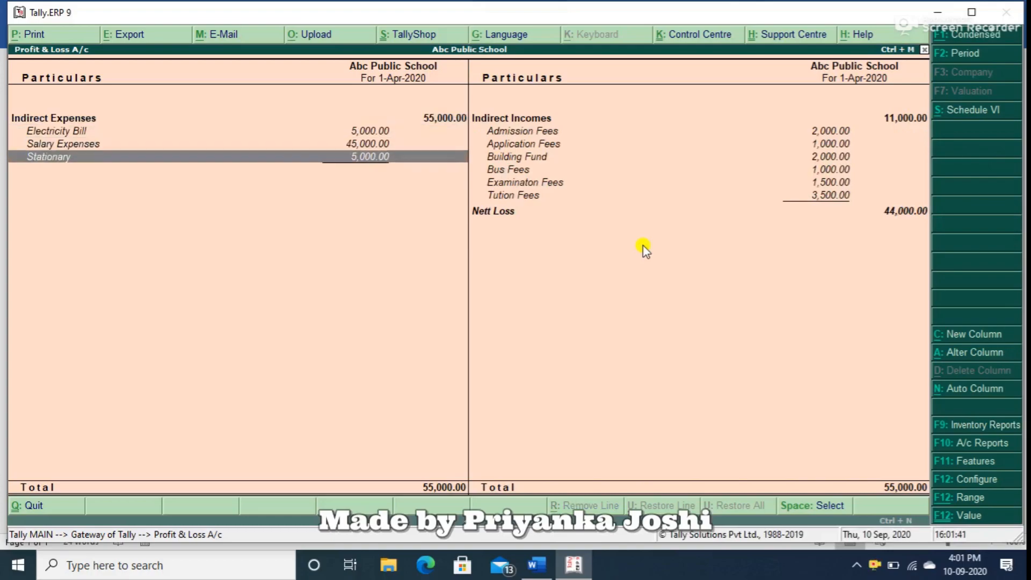
Review the Indirect Incomes fee entries in the Profit & Loss A/c and return to the Gateway of Tally without quitting.
{"action": "key", "text": "Right"}
{"action": "key", "text": "Up"}
{"action": "key", "text": "Up"}
{"action": "key", "text": "Up"}
{"action": "key", "text": "Down"}
{"action": "key", "text": "Down"}
{"action": "key", "text": "Down"}
{"action": "key", "text": "Down"}
{"action": "key", "text": "Down"}
{"action": "key", "text": "Down"}
{"action": "key", "text": "Down"}
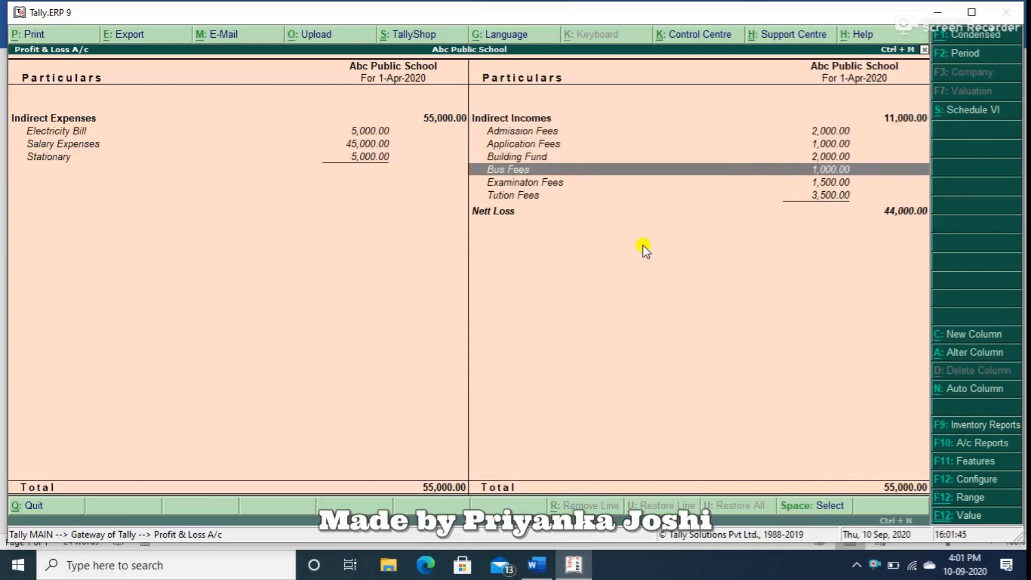
{"action": "key", "text": "Escape"}
{"action": "key", "text": "Escape"}
{"action": "key", "text": "n"}
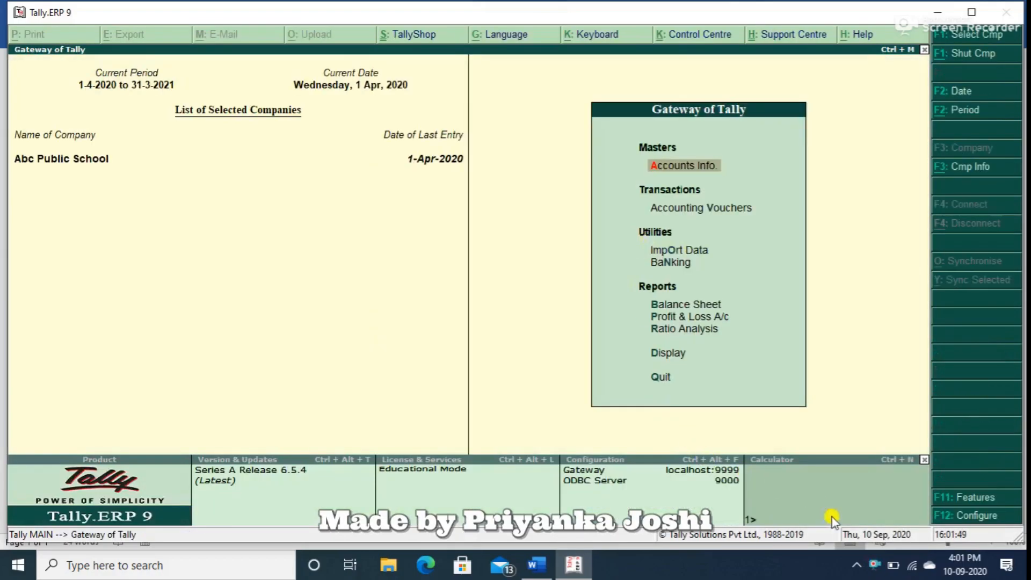
{"action": "right_click", "coordinate": [874, 570]}
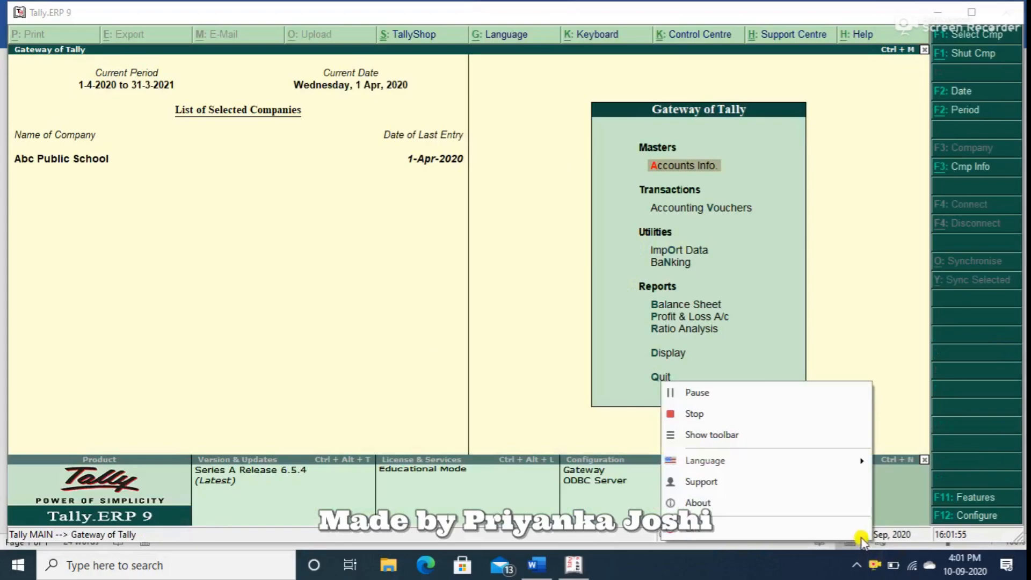
{"action": "left_click", "coordinate": [708, 414]}
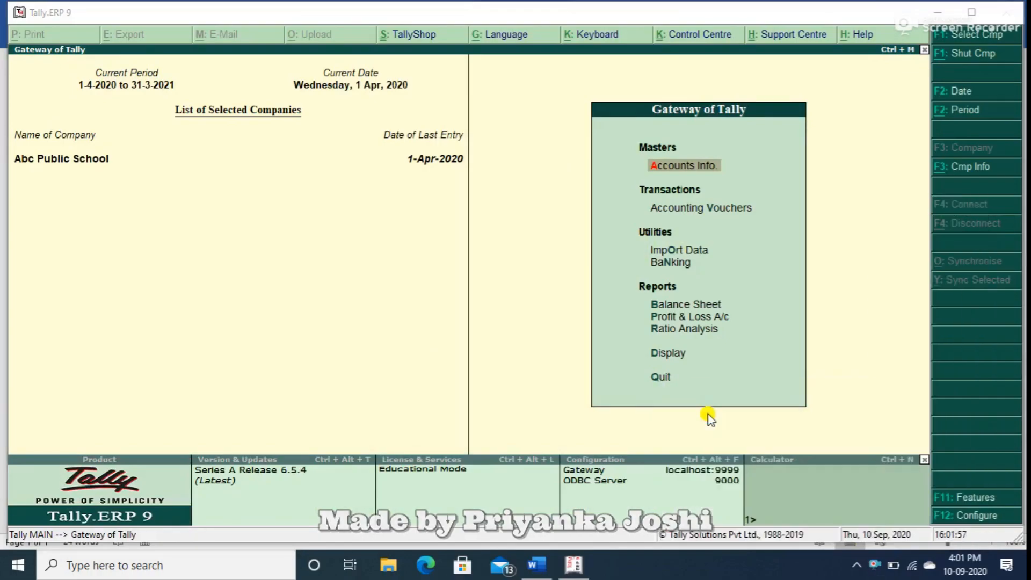